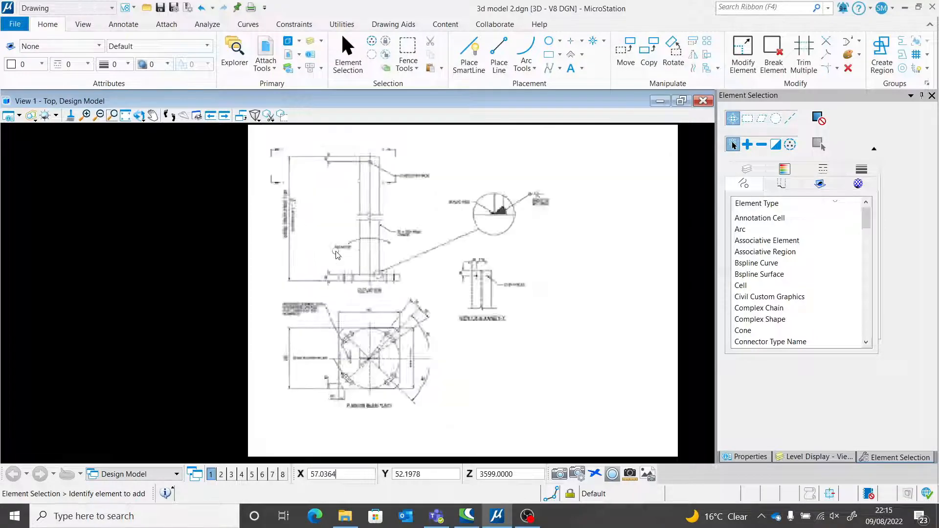
pyautogui.scroll(6, 368, 401)
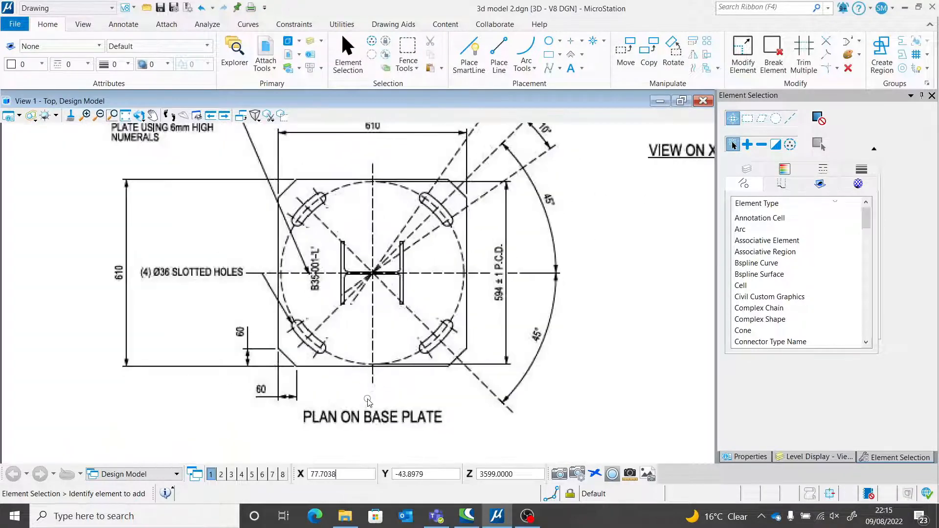
pyautogui.click(383, 26)
pyautogui.click(349, 29)
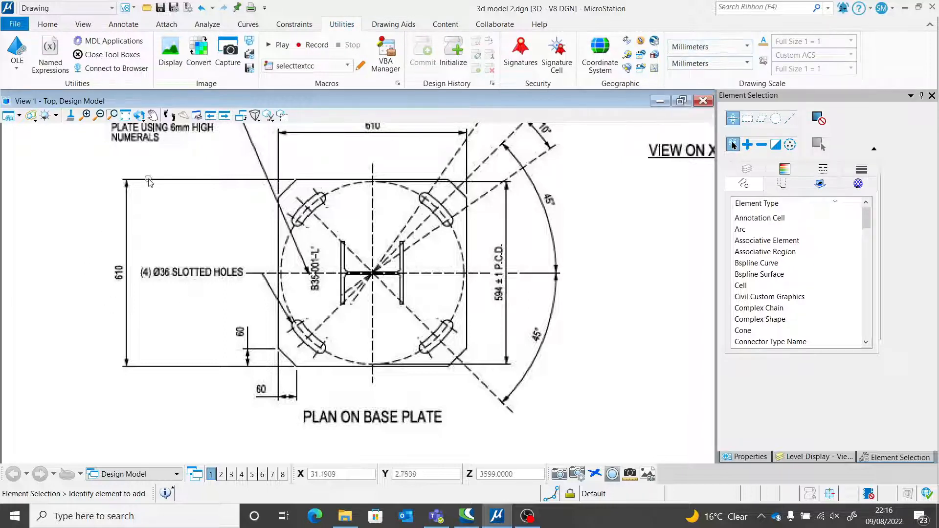
pyautogui.scroll(-2, 271, 319)
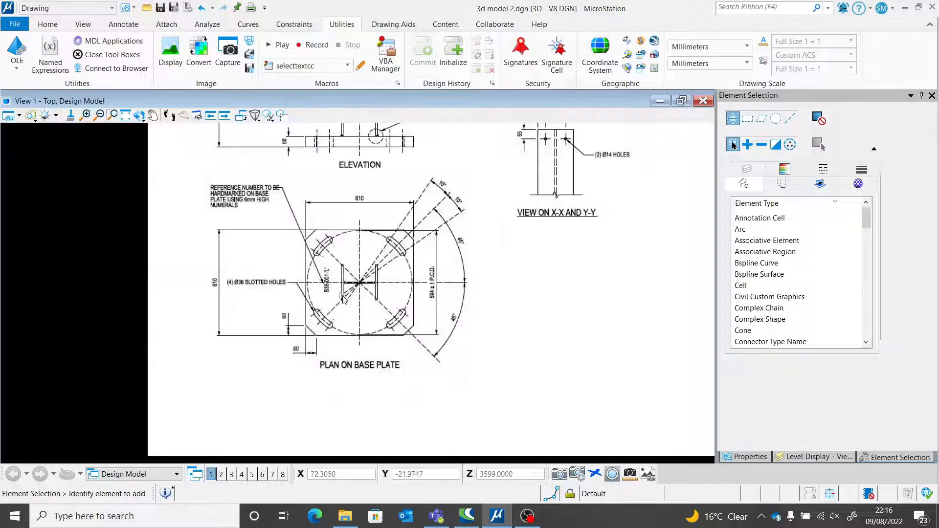
pyautogui.scroll(2, 192, 342)
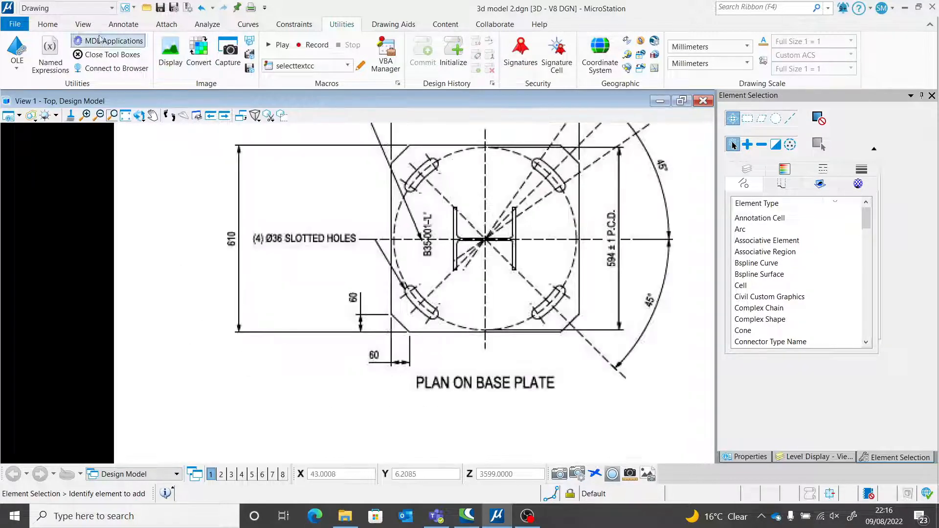
# Draw a circle about 3.1 mm in diameter centred on the vertical 610 dimension's lower end, using red colour 3 and line weight 5.
pyautogui.click(60, 28)
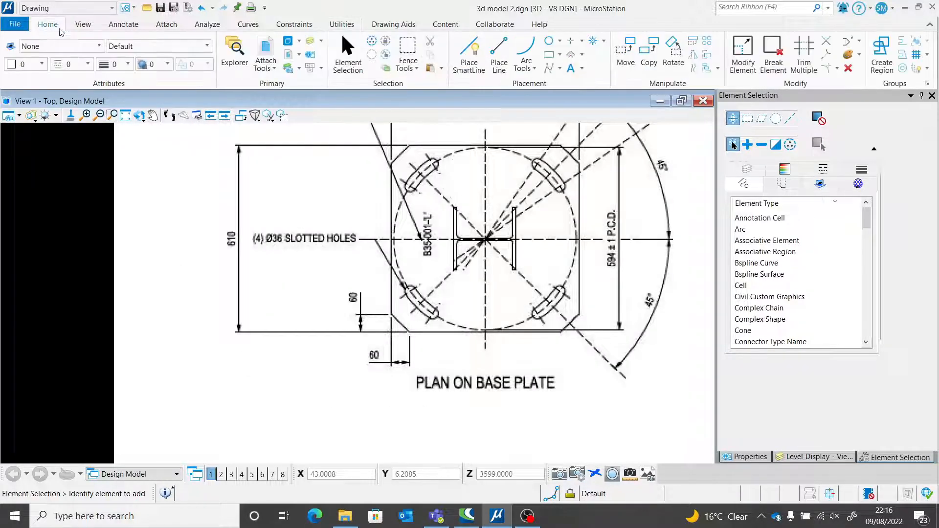
pyautogui.click(549, 41)
pyautogui.scroll(4, 239, 344)
pyautogui.scroll(3, 279, 293)
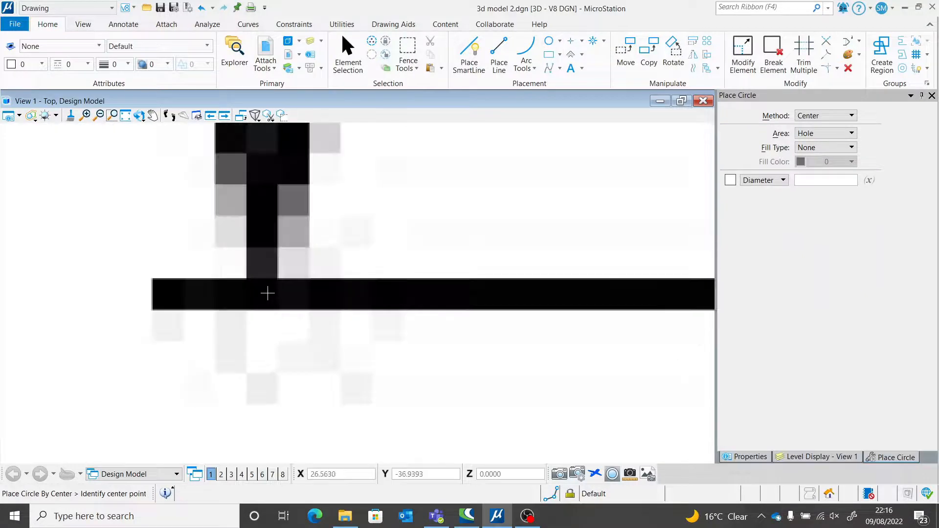
pyautogui.scroll(-3, 264, 294)
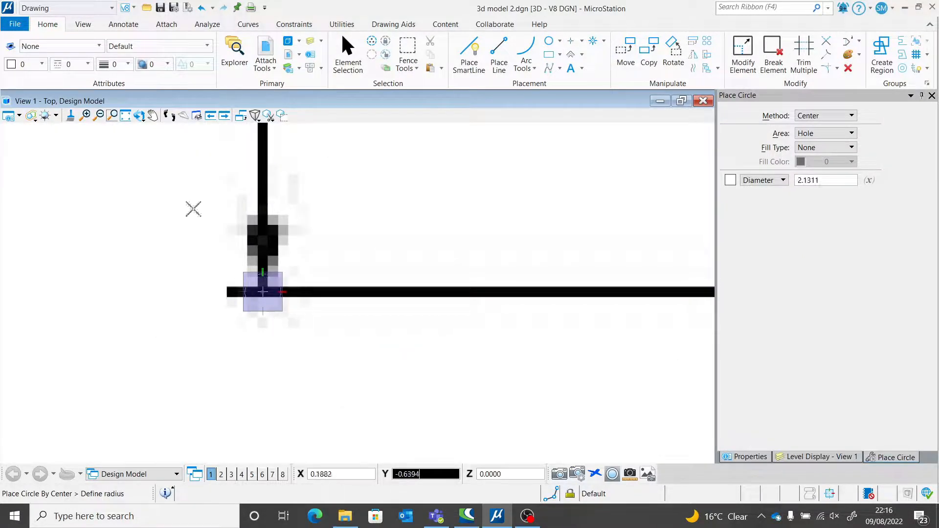
pyautogui.click(43, 65)
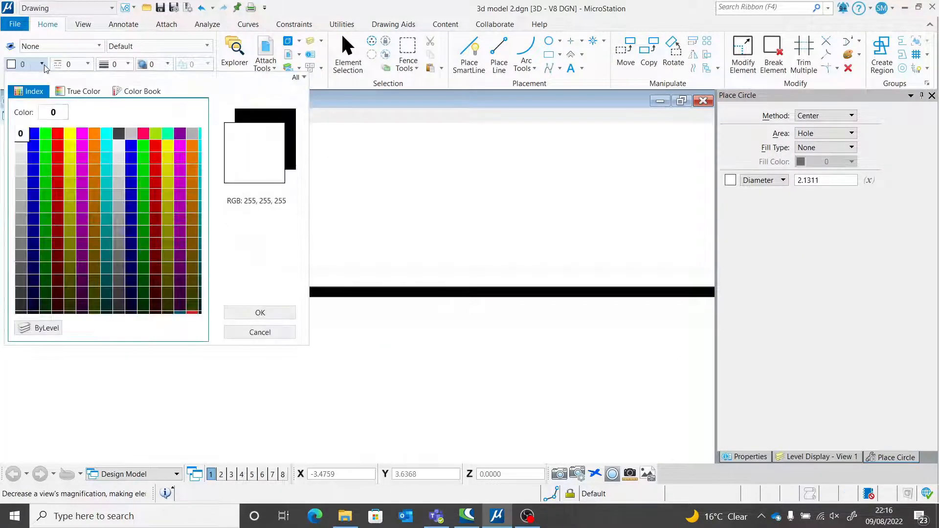
pyautogui.click(58, 133)
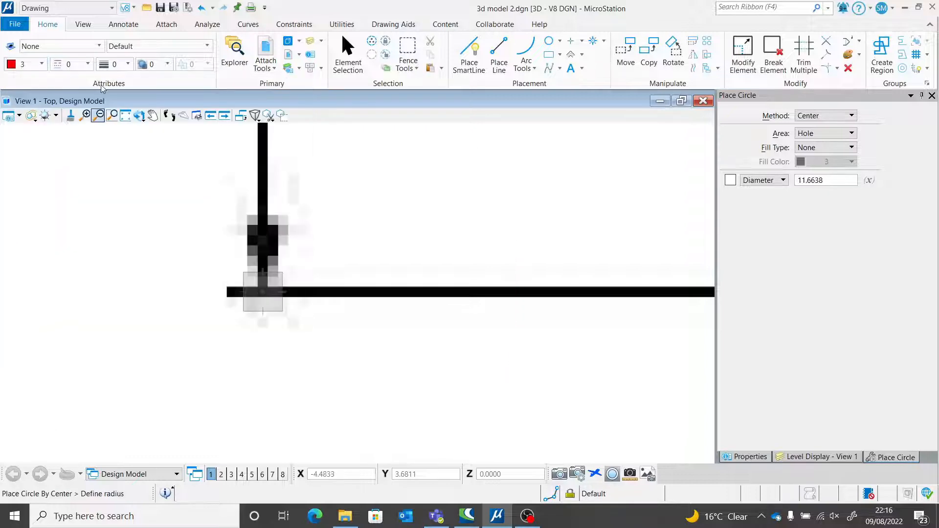
pyautogui.click(117, 64)
pyautogui.click(121, 161)
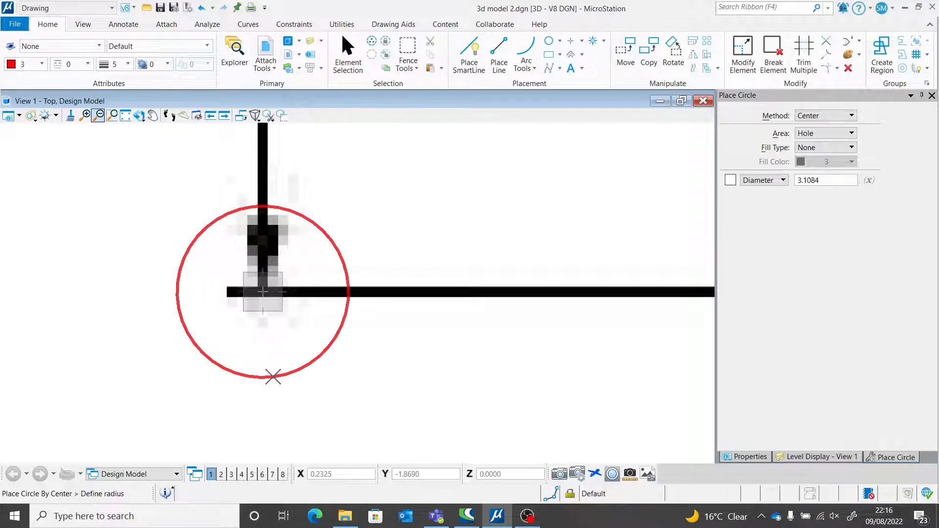
pyautogui.click(273, 377)
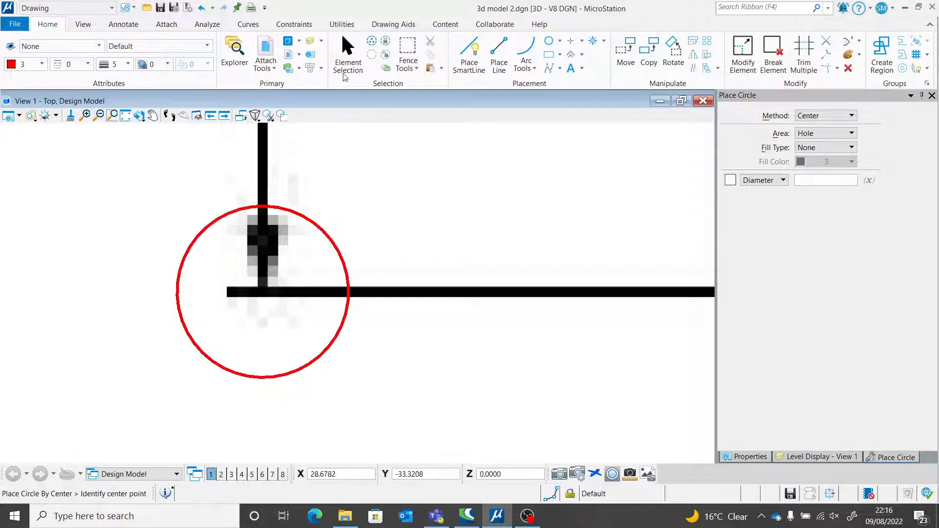
# Copy the red circle from its centre 610 mm straight up along the Y axis.
pyautogui.click(348, 55)
pyautogui.click(323, 233)
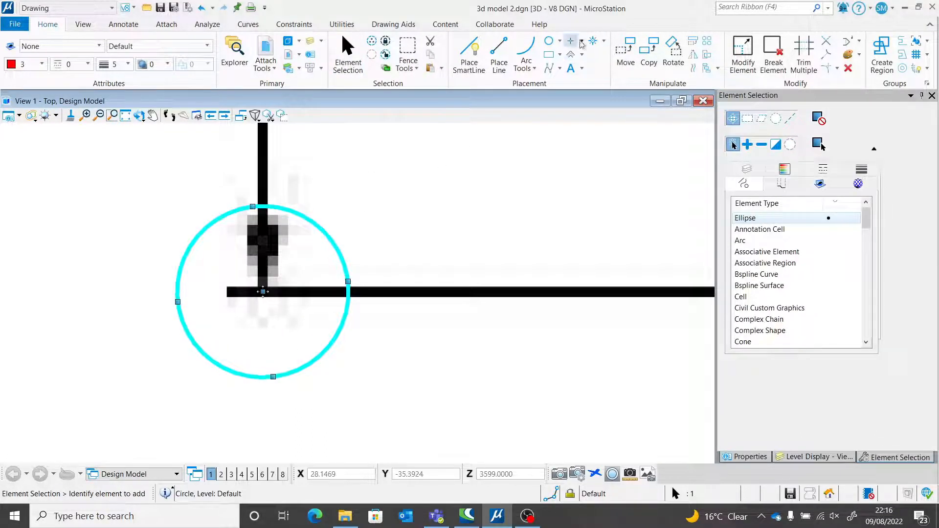
pyautogui.click(649, 58)
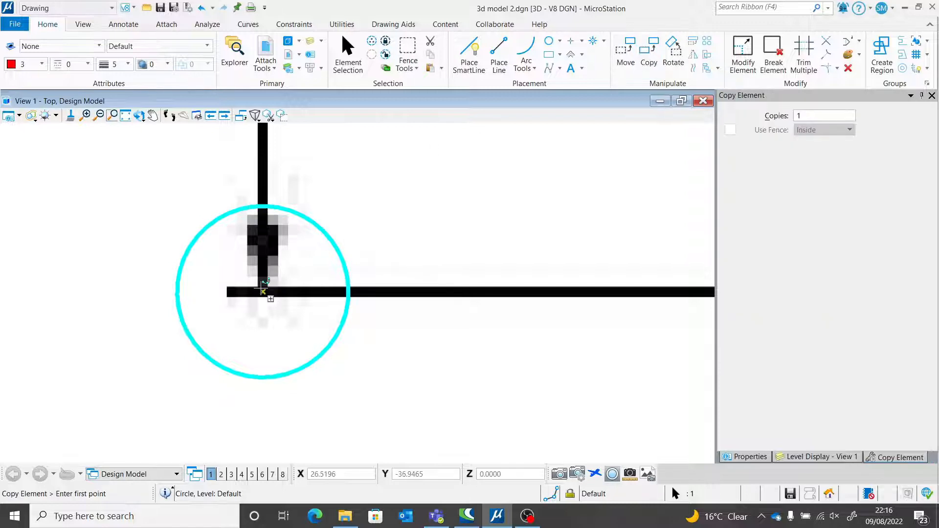
pyautogui.click(262, 294)
pyautogui.scroll(-7, 265, 308)
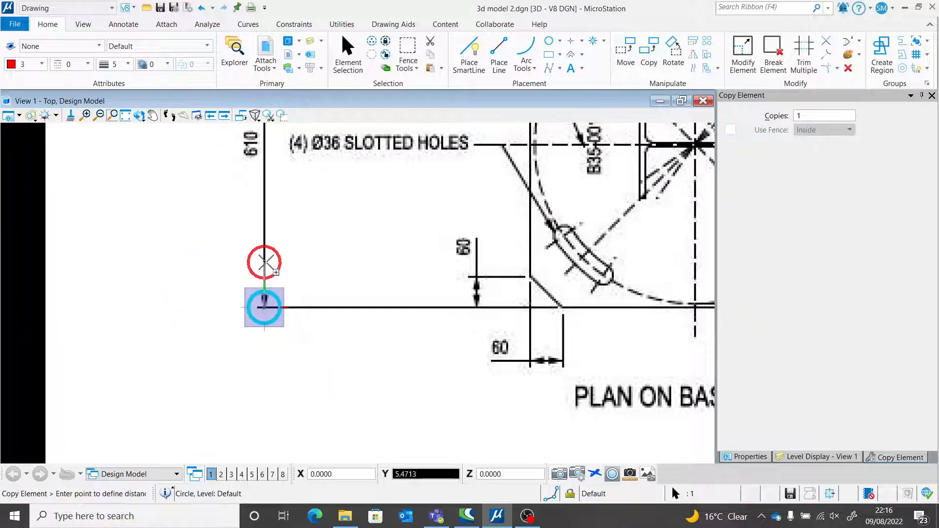
pyautogui.write('610')
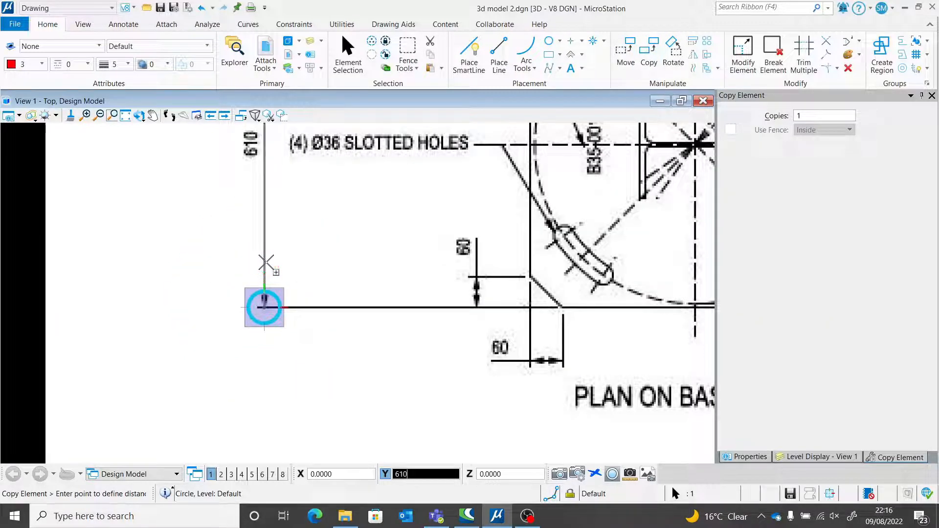
pyautogui.moveTo(266, 263); pyautogui.dragTo(302, 209, button='middle')
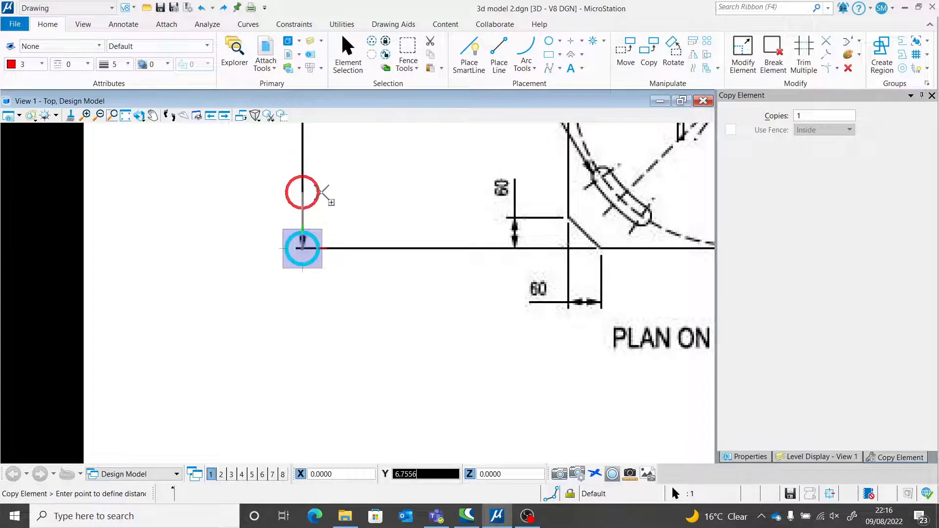
pyautogui.write('610')
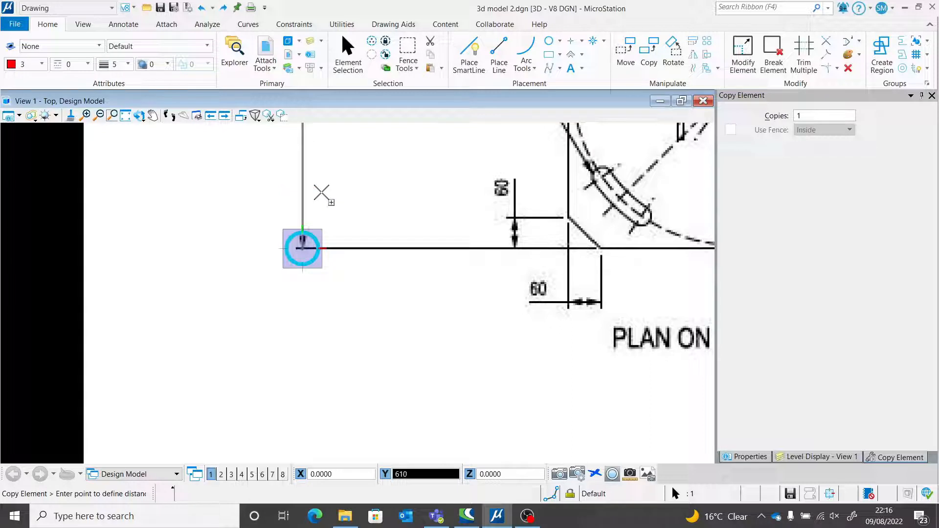
pyautogui.click(322, 193)
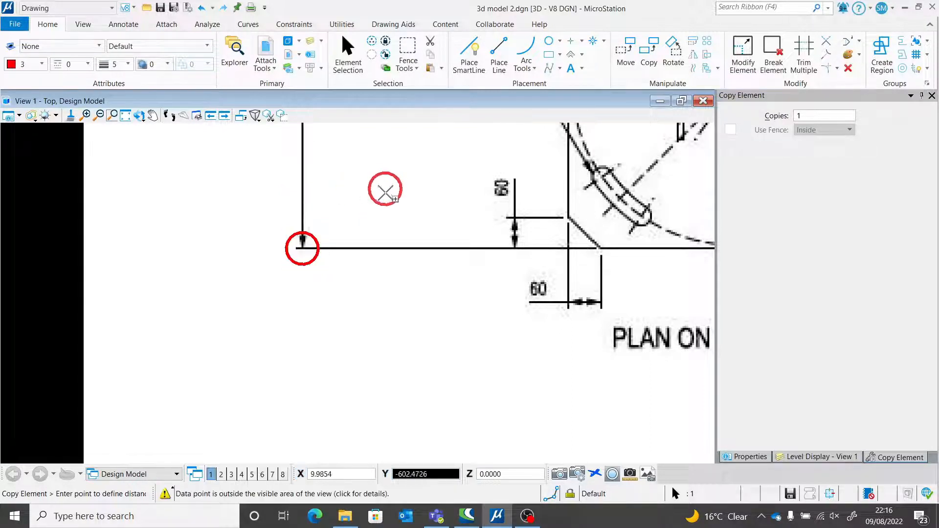
pyautogui.scroll(-9, 384, 289)
pyautogui.scroll(-2, 383, 290)
pyautogui.scroll(8, 380, 212)
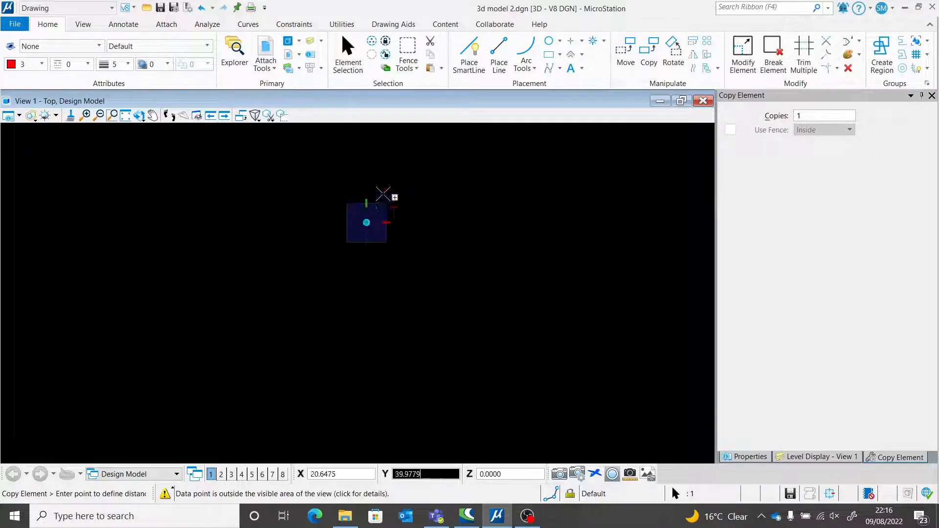
pyautogui.press('Escape')
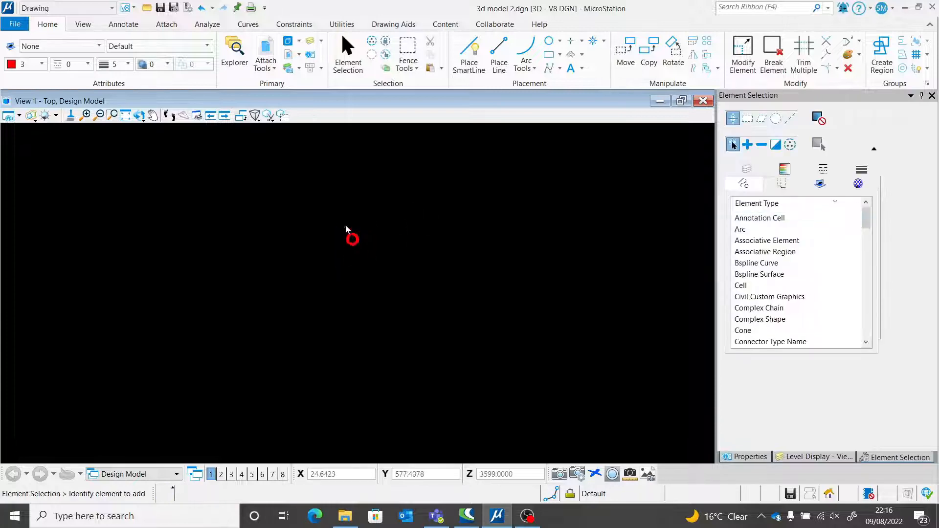
# Select the raster drawing and set the Scale tool to the 3 points method with Proportional enabled.
pyautogui.scroll(-8, 345, 228)
pyautogui.scroll(9, 354, 338)
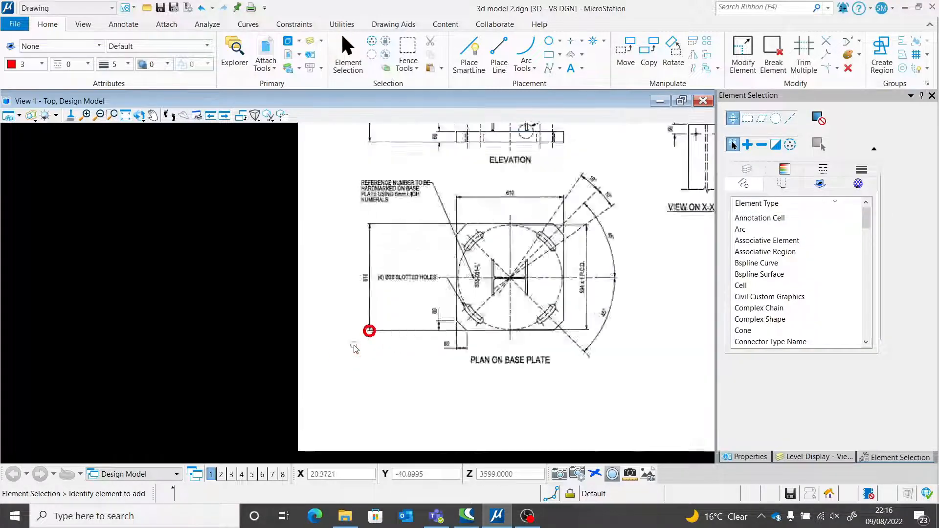
pyautogui.scroll(2, 354, 348)
pyautogui.scroll(-10, 380, 332)
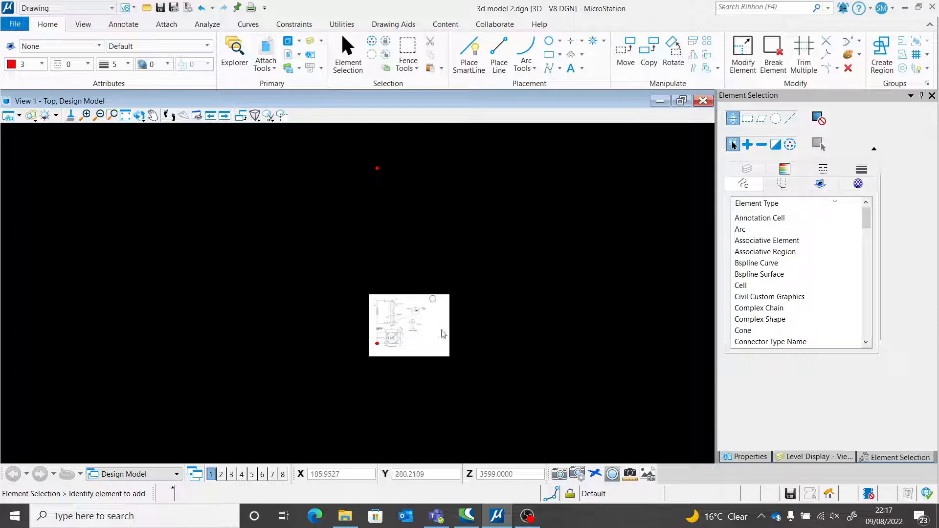
pyautogui.moveTo(473, 390); pyautogui.dragTo(411, 275)
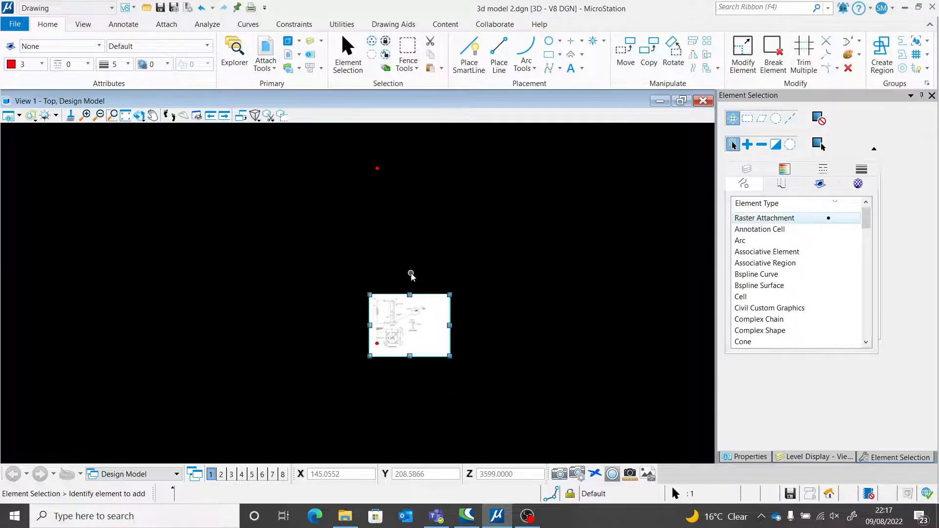
pyautogui.click(693, 46)
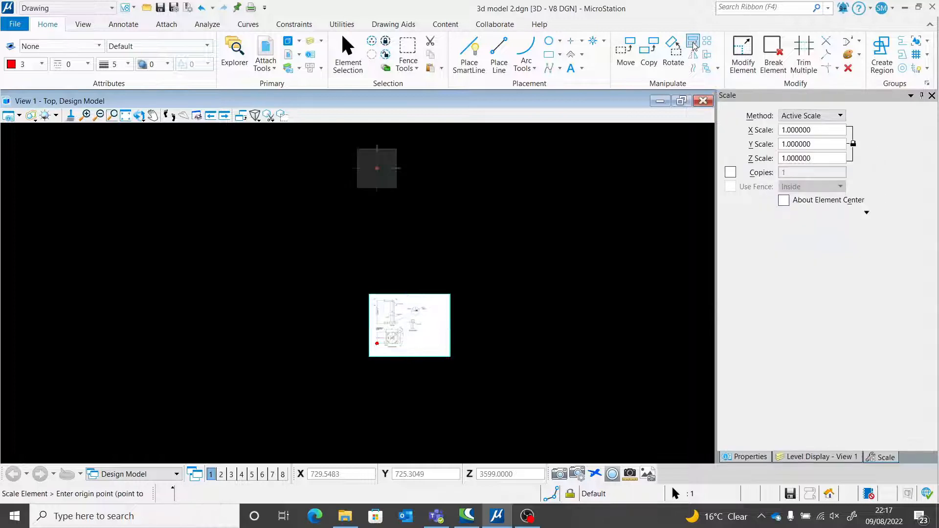
pyautogui.click(812, 116)
pyautogui.click(811, 128)
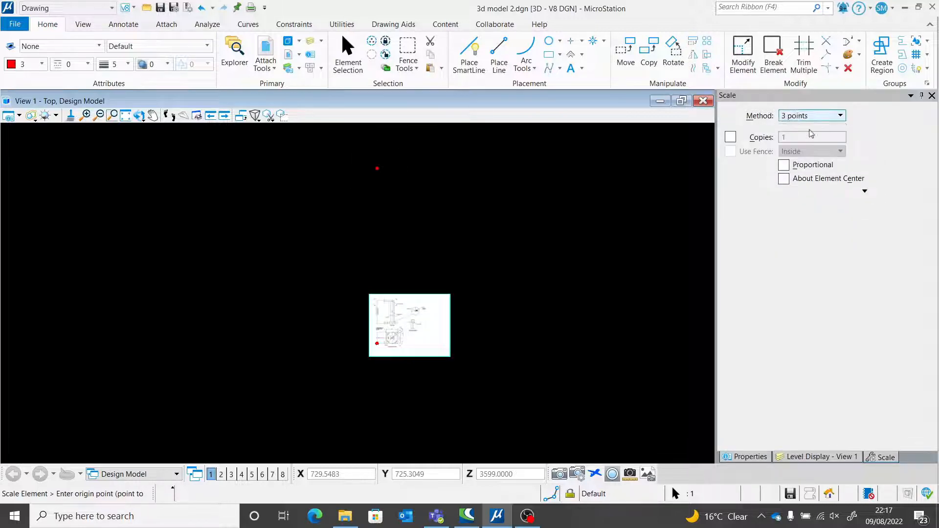
pyautogui.click(784, 166)
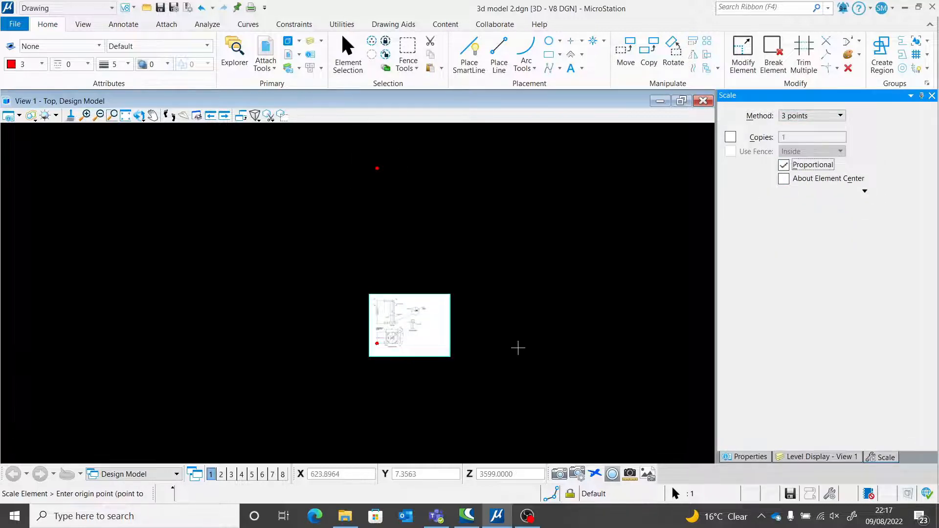
pyautogui.click(350, 59)
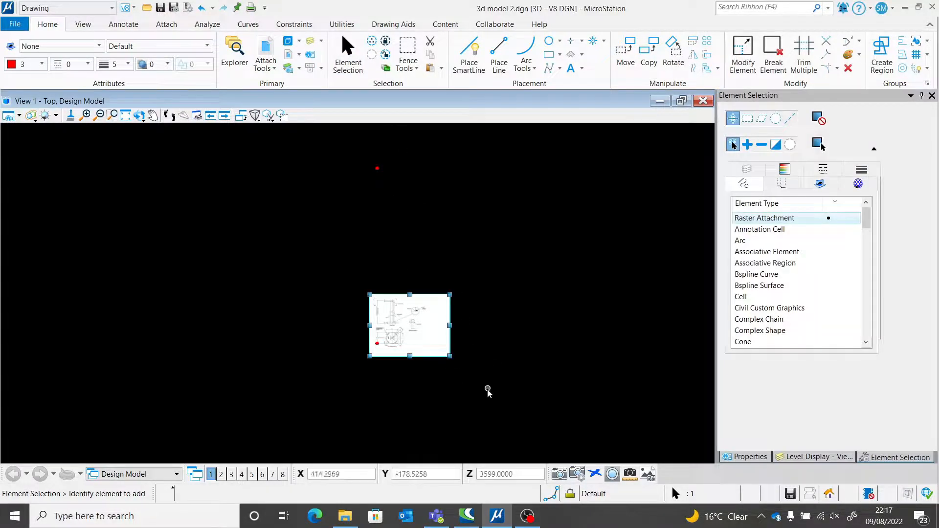
pyautogui.click(692, 53)
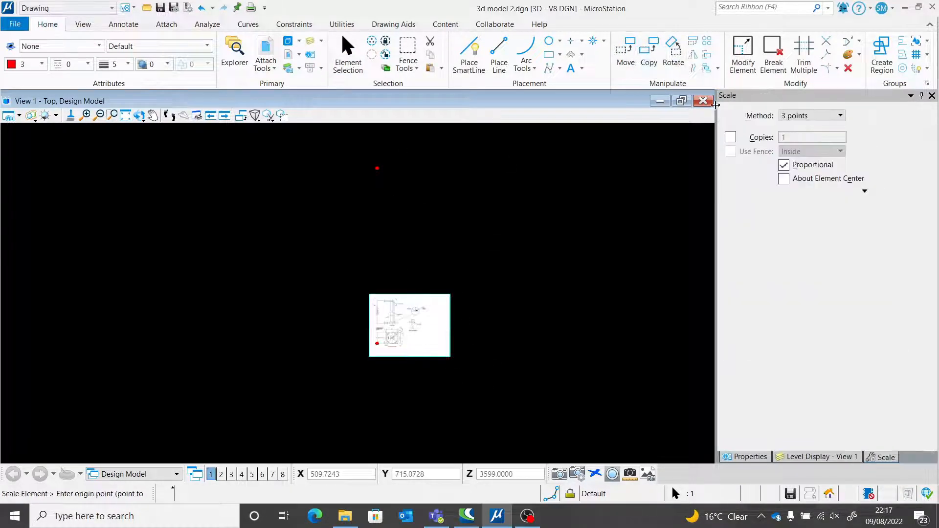
# Scale the raster from the lower circle's centre, using the vertical 610 dimension's upper end as reference and the upper circle's centre as target.
pyautogui.scroll(6, 387, 318)
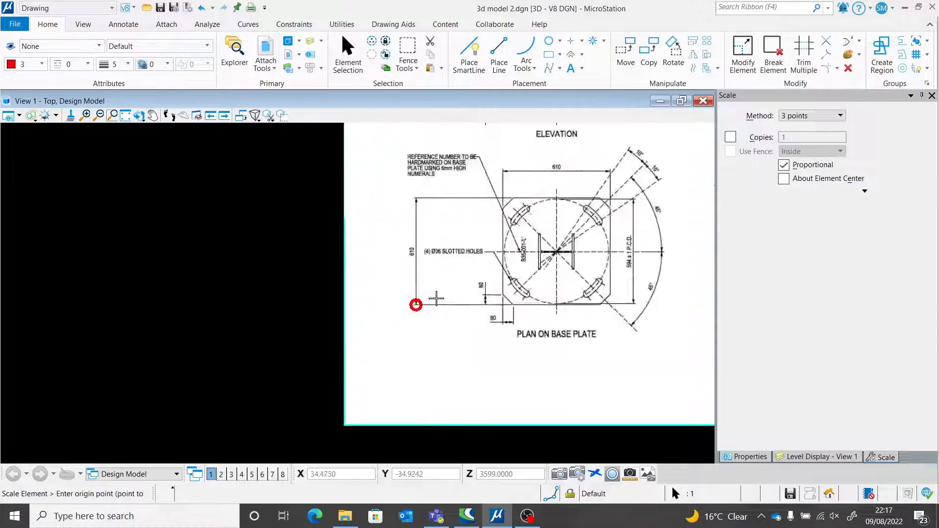
pyautogui.click(375, 317)
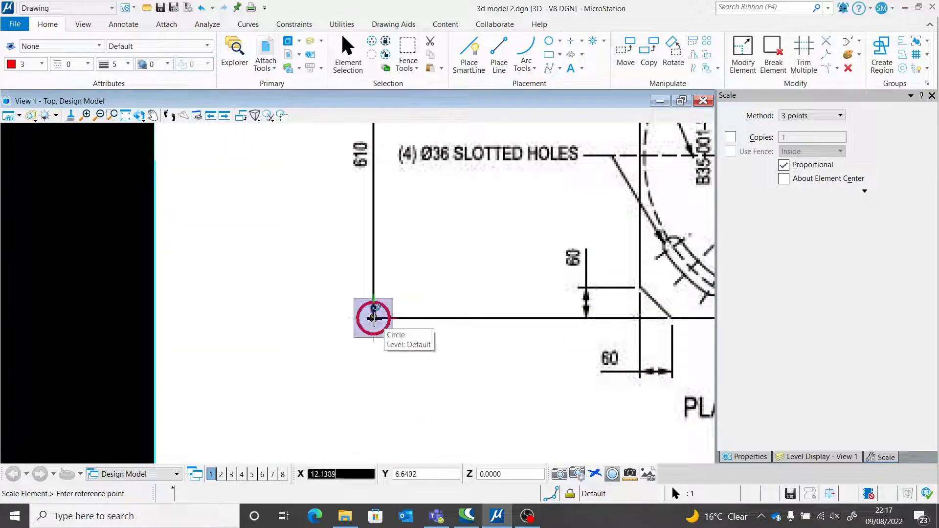
pyautogui.scroll(-5, 374, 317)
pyautogui.scroll(5, 375, 308)
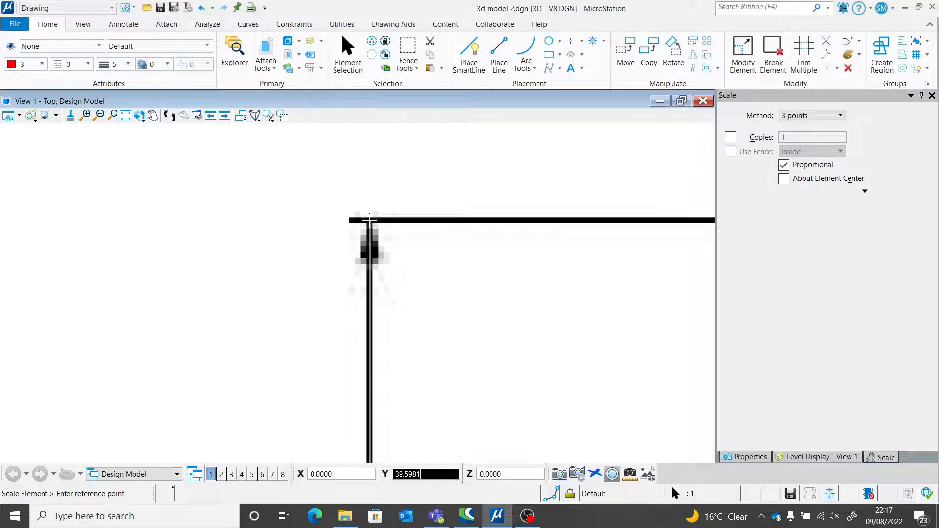
pyautogui.scroll(3, 369, 220)
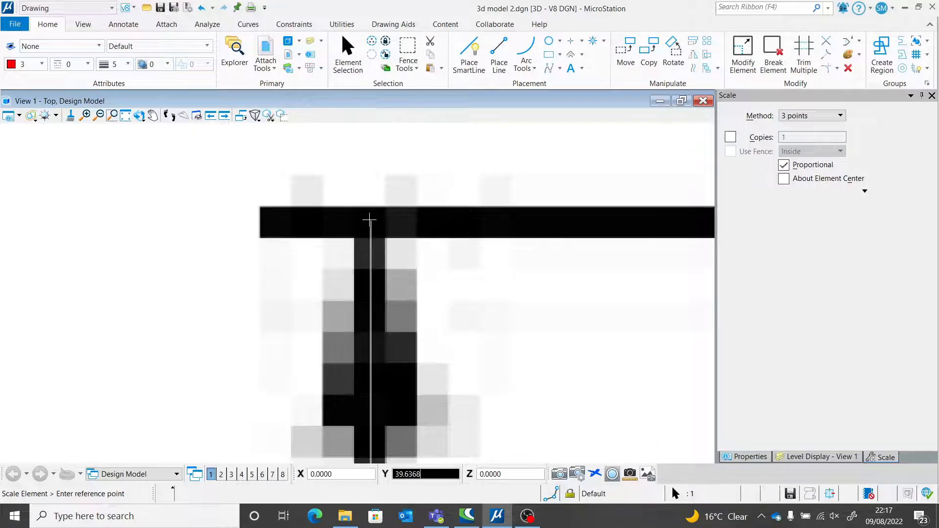
pyautogui.click(370, 223)
pyautogui.scroll(-8, 371, 226)
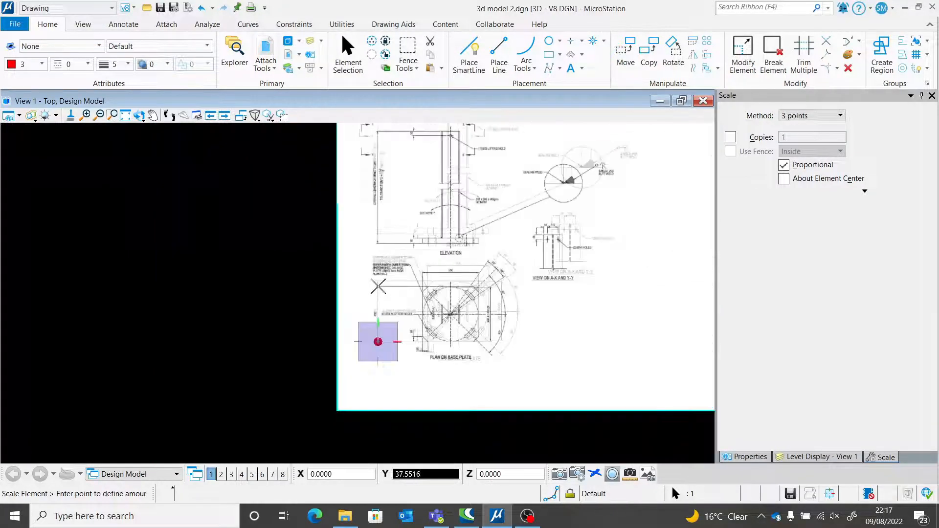
pyautogui.scroll(-3, 383, 277)
pyautogui.scroll(10, 383, 282)
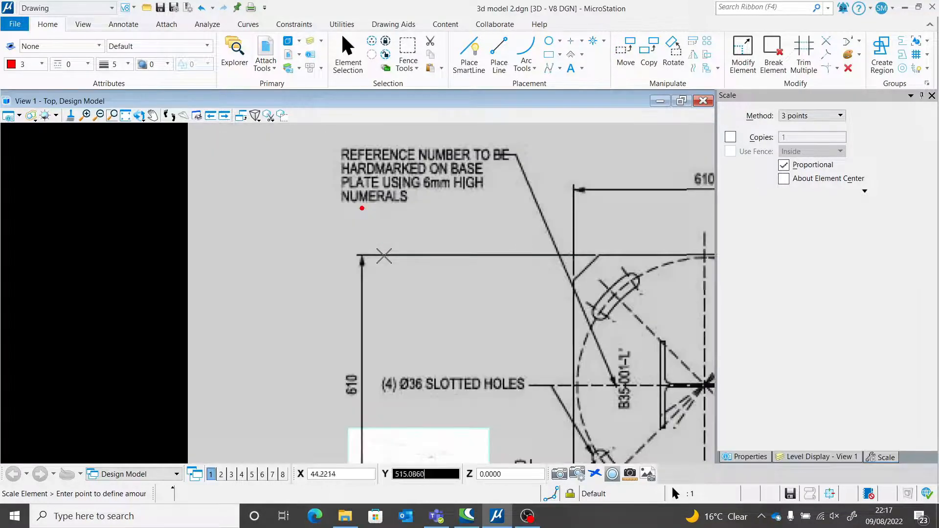
pyautogui.scroll(6, 360, 201)
pyautogui.click(380, 268)
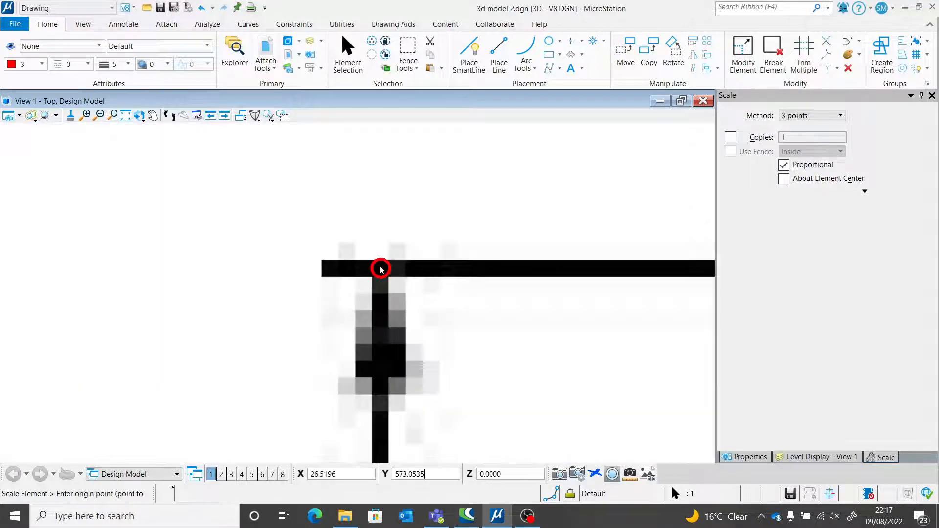
# Delete the two red reference circles at the ends of the vertical 610 dimension.
pyautogui.scroll(-4, 380, 266)
pyautogui.scroll(-6, 377, 253)
pyautogui.scroll(2, 360, 265)
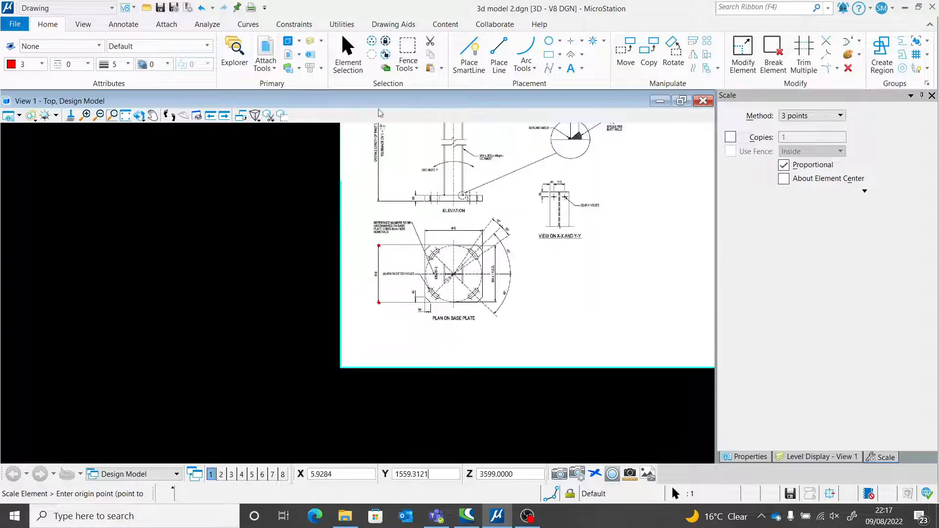
pyautogui.click(353, 56)
pyautogui.moveTo(313, 208); pyautogui.dragTo(413, 339)
pyautogui.click(413, 339)
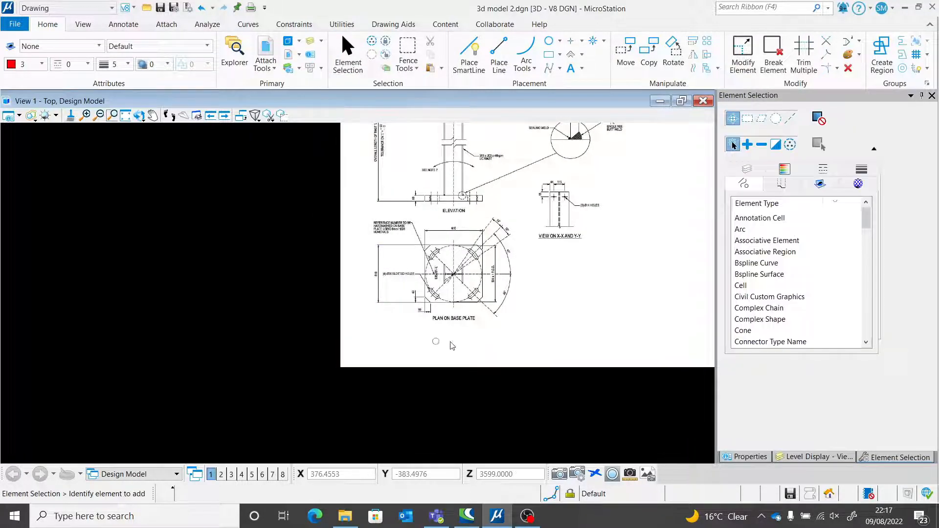
# Place an orthogonal 610 by 610 block from the lower-left corner of the base plate plan.
pyautogui.scroll(5, 424, 245)
pyautogui.scroll(-3, 424, 246)
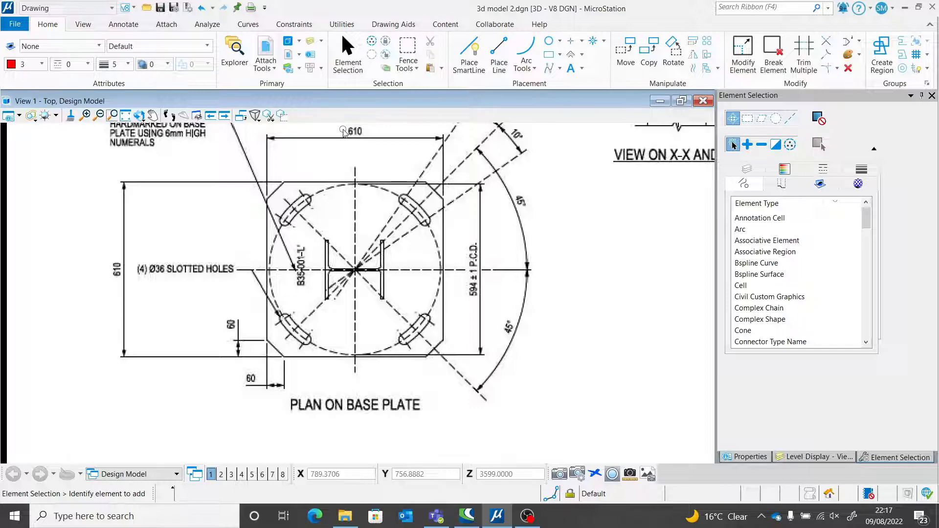
pyautogui.click(549, 55)
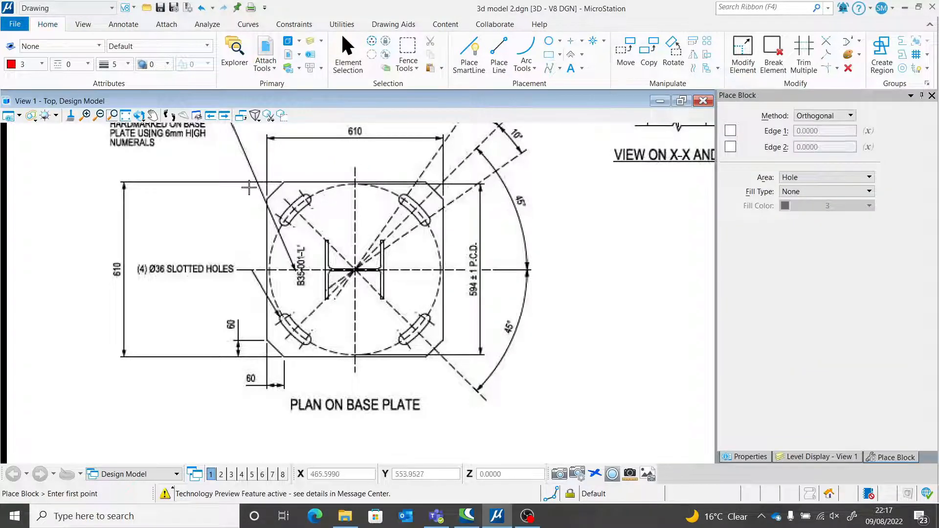
pyautogui.scroll(8, 267, 355)
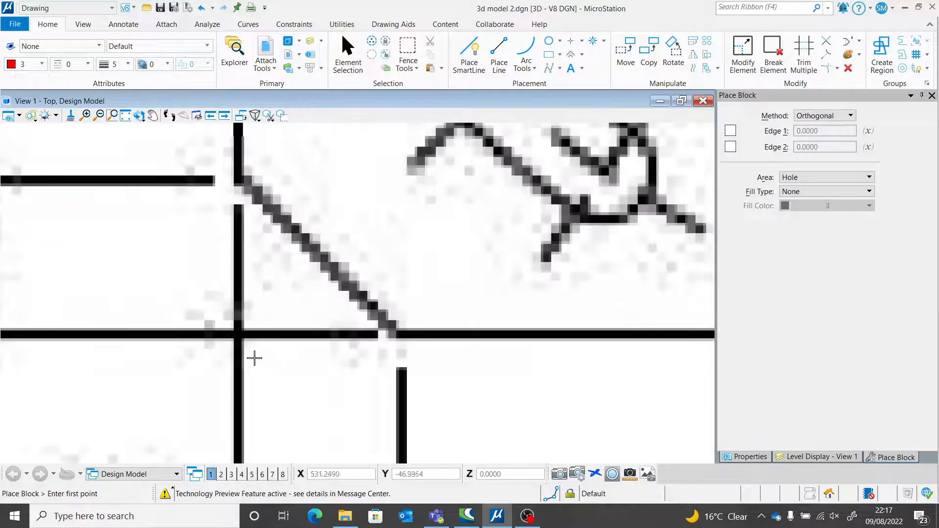
pyautogui.click(239, 335)
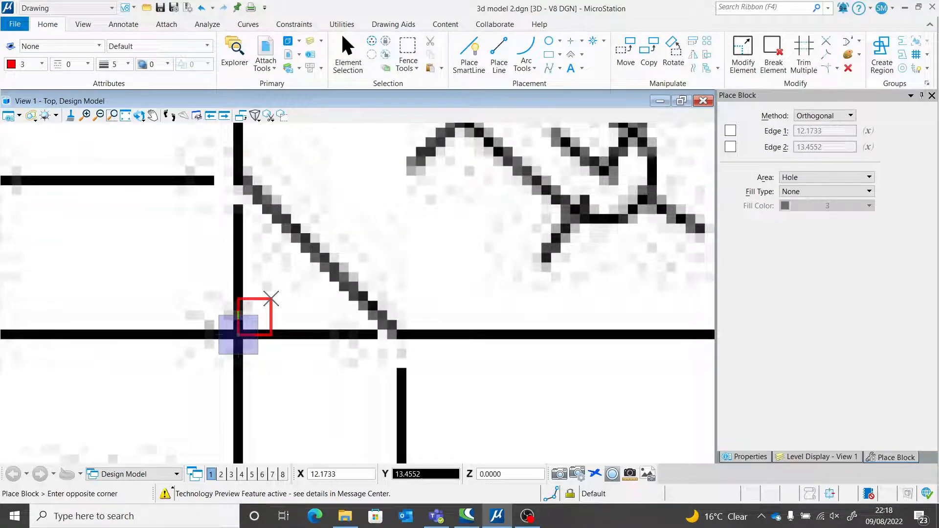
pyautogui.write('610')
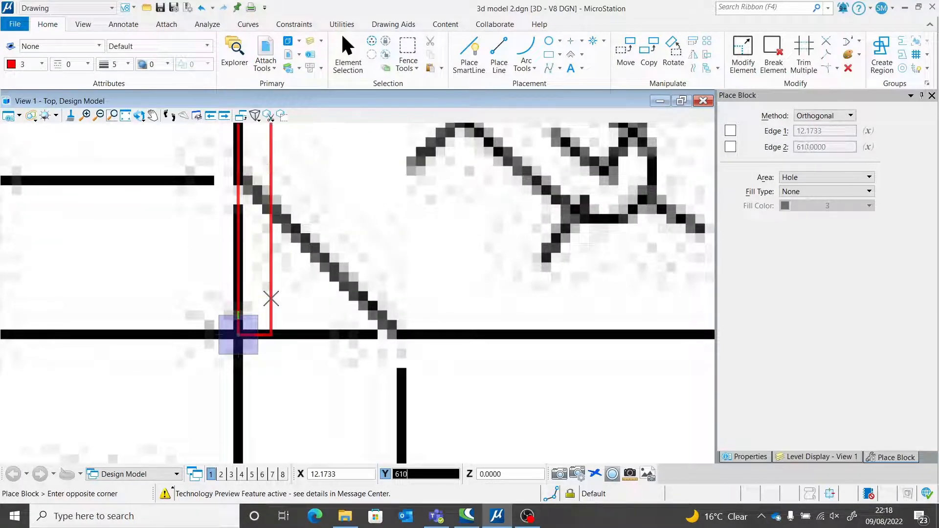
pyautogui.press('Tab')
pyautogui.write('6')
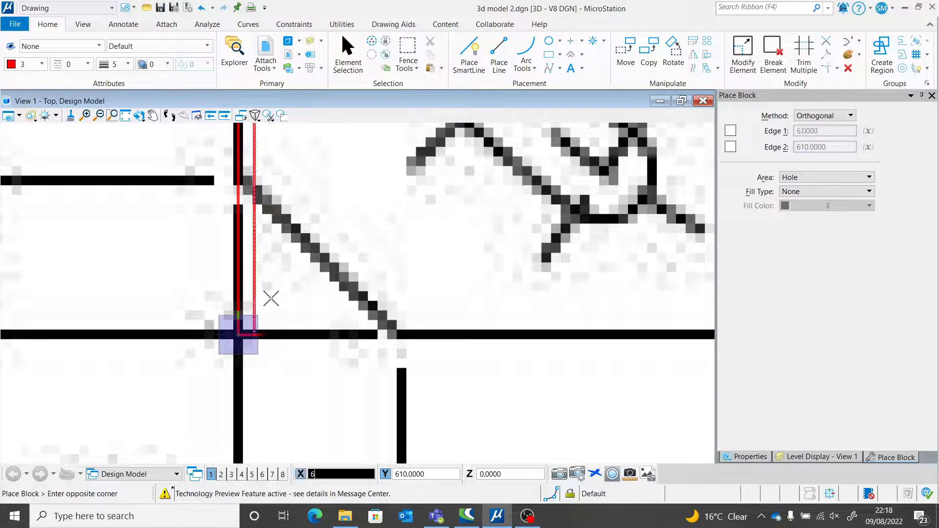
pyautogui.write('10')
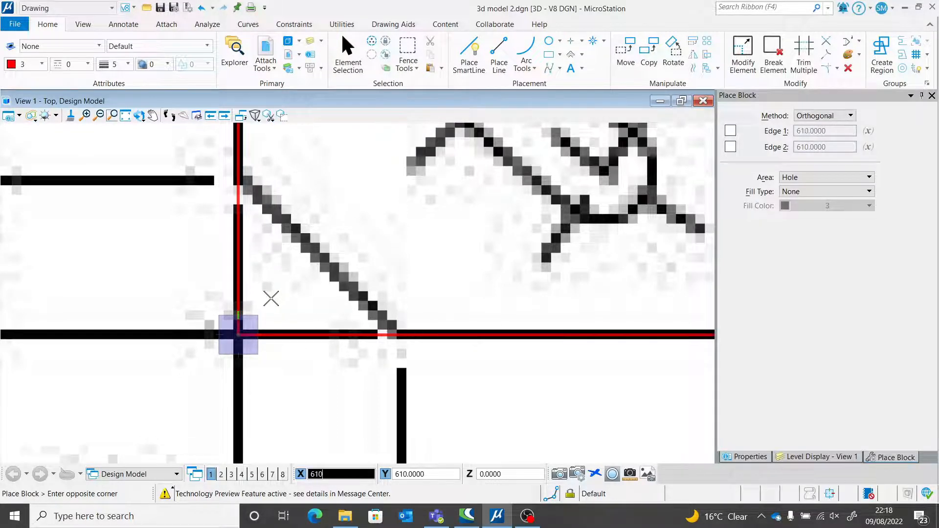
pyautogui.click(271, 299)
pyautogui.scroll(-6, 263, 334)
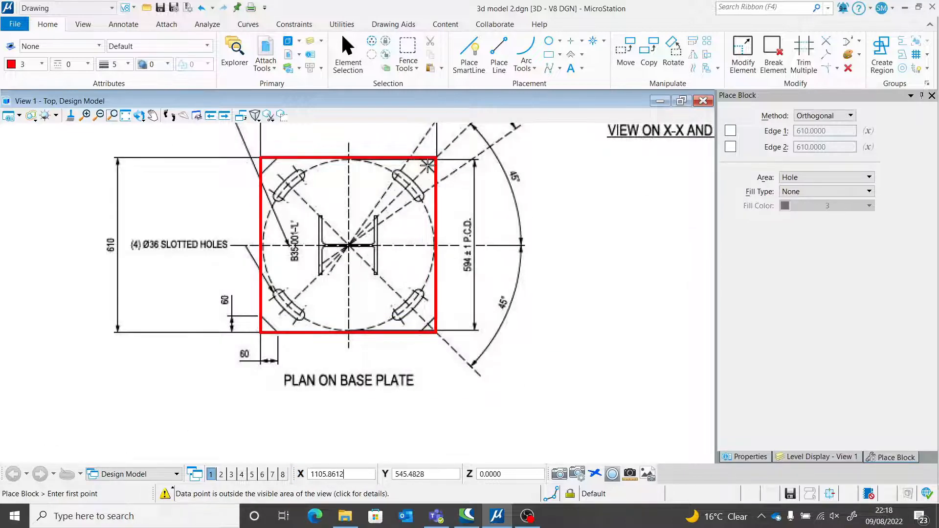
# Chamfer the red block's lower-left corner with both chamfer distances set to 60.
pyautogui.scroll(5, 427, 166)
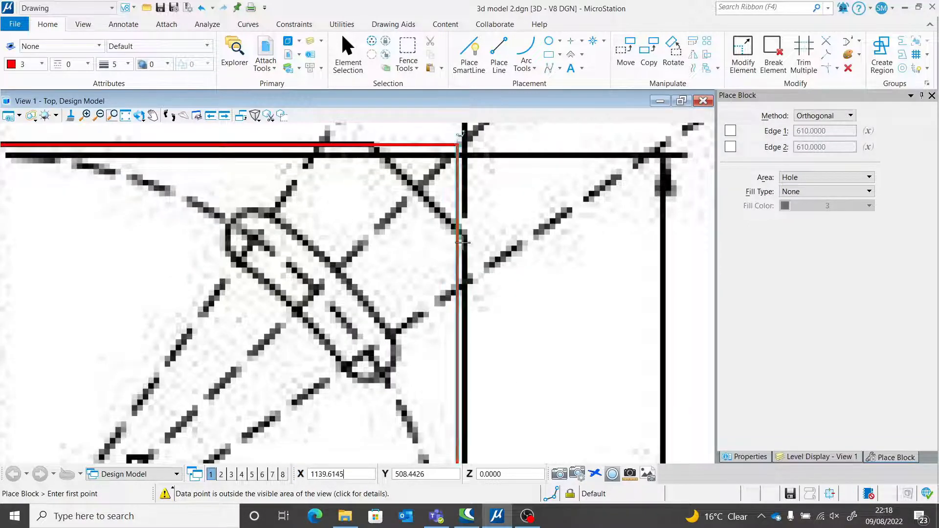
pyautogui.scroll(-5, 480, 225)
pyautogui.scroll(6, 168, 210)
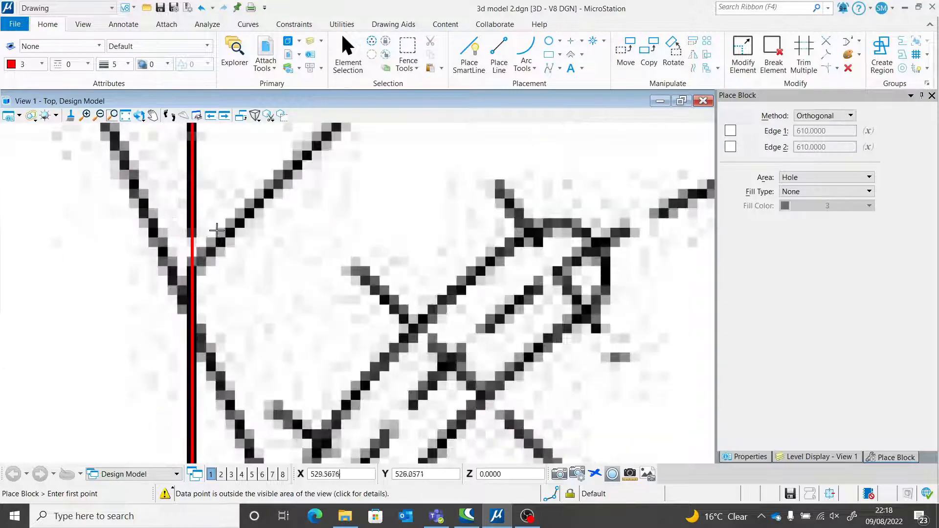
pyautogui.scroll(-3, 217, 230)
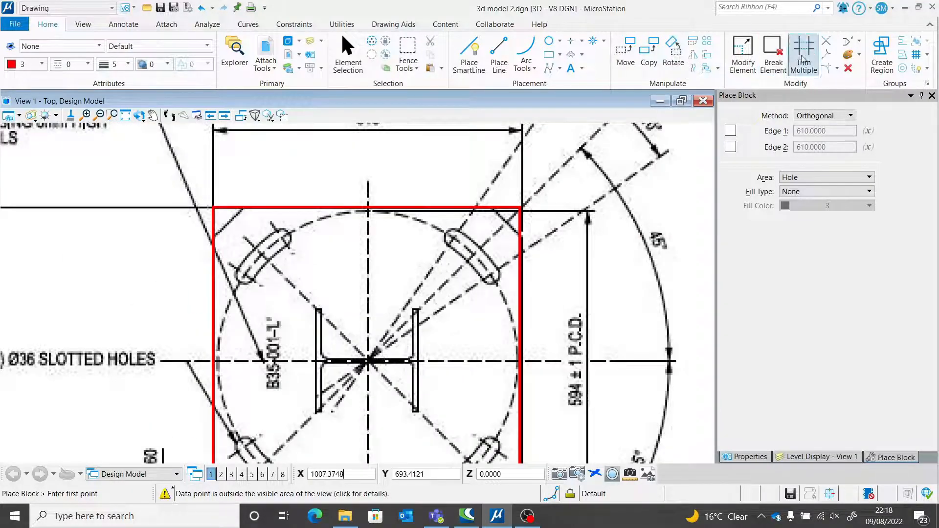
pyautogui.click(836, 70)
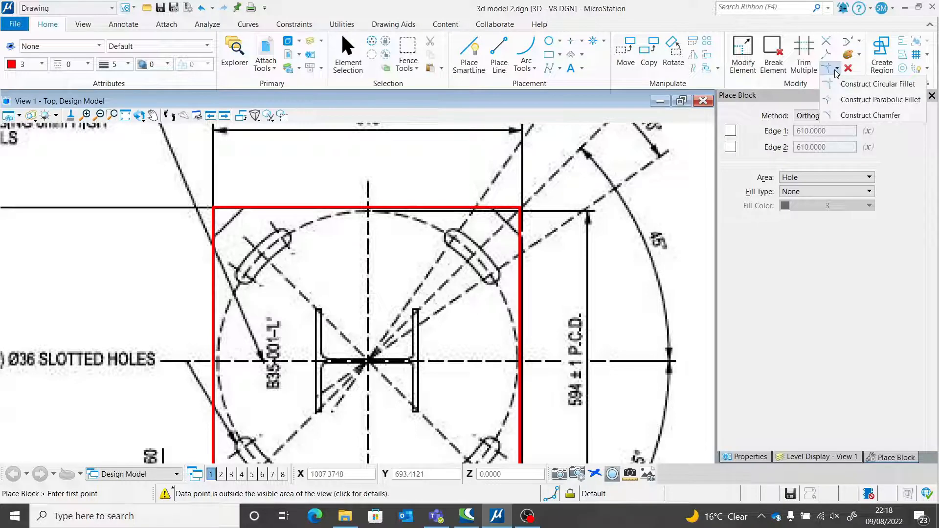
pyautogui.click(846, 115)
pyautogui.scroll(-5, 274, 264)
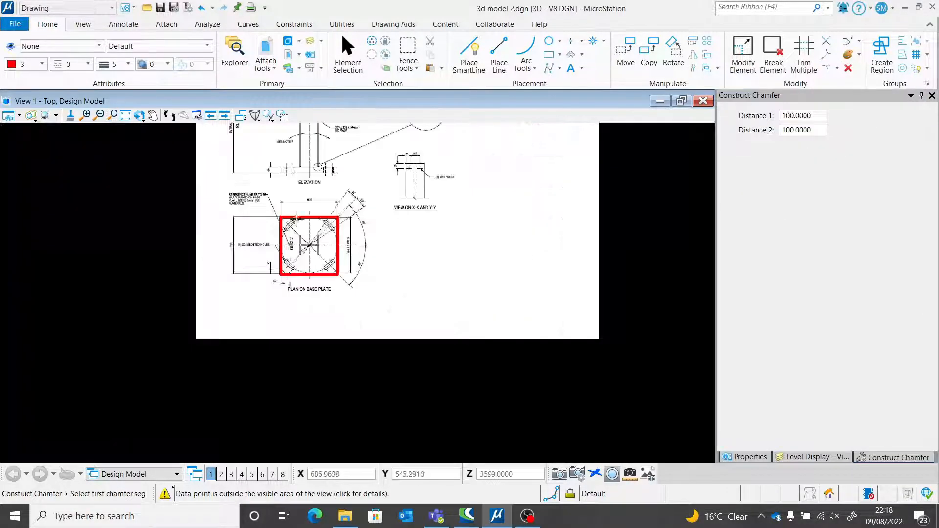
pyautogui.scroll(5, 276, 288)
pyautogui.scroll(5, 276, 285)
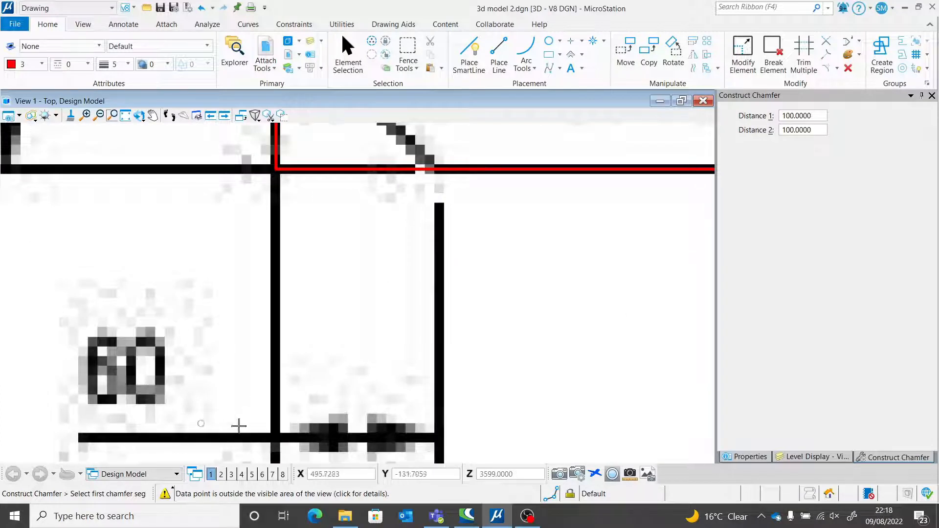
pyautogui.scroll(-1, 286, 386)
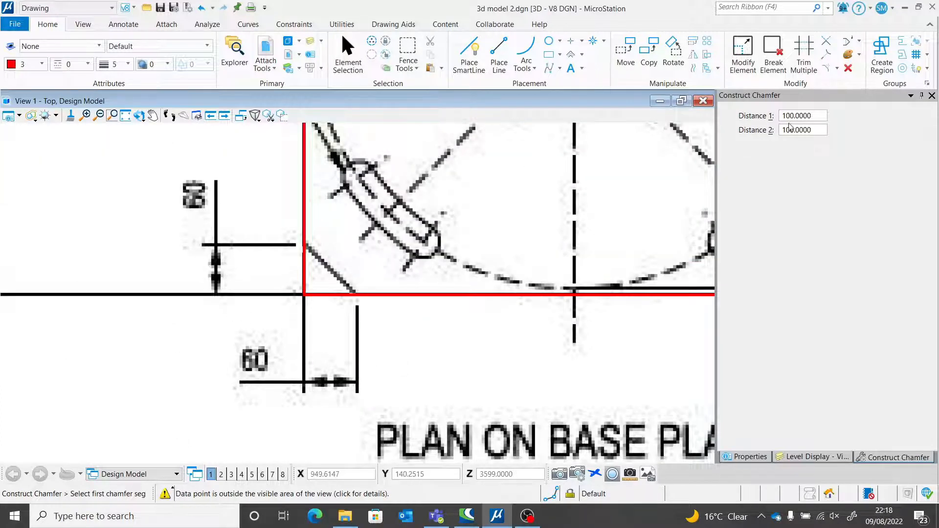
pyautogui.click(758, 117)
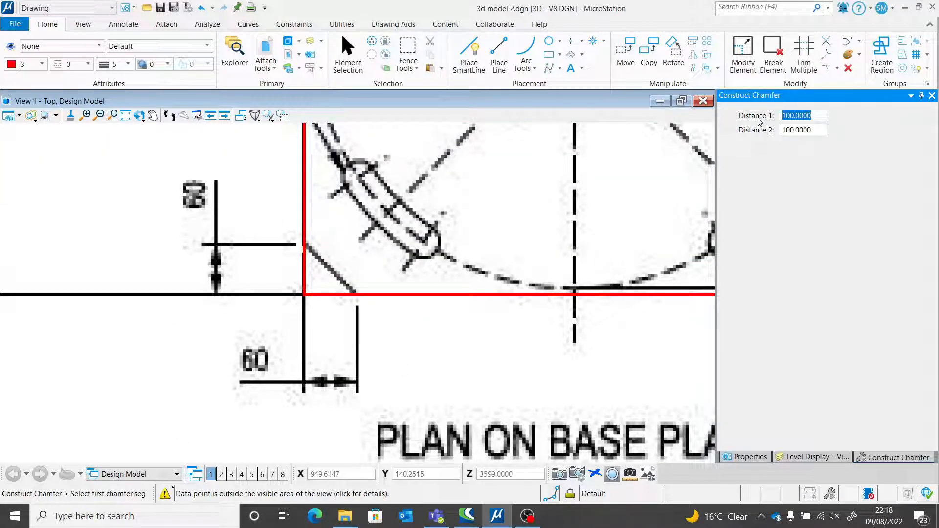
pyautogui.write('60')
pyautogui.press('Tab')
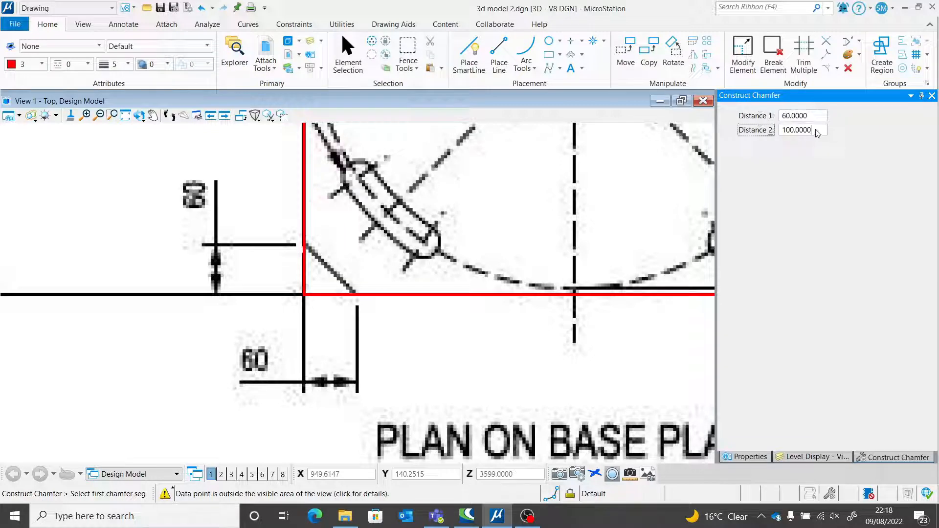
pyautogui.write('60')
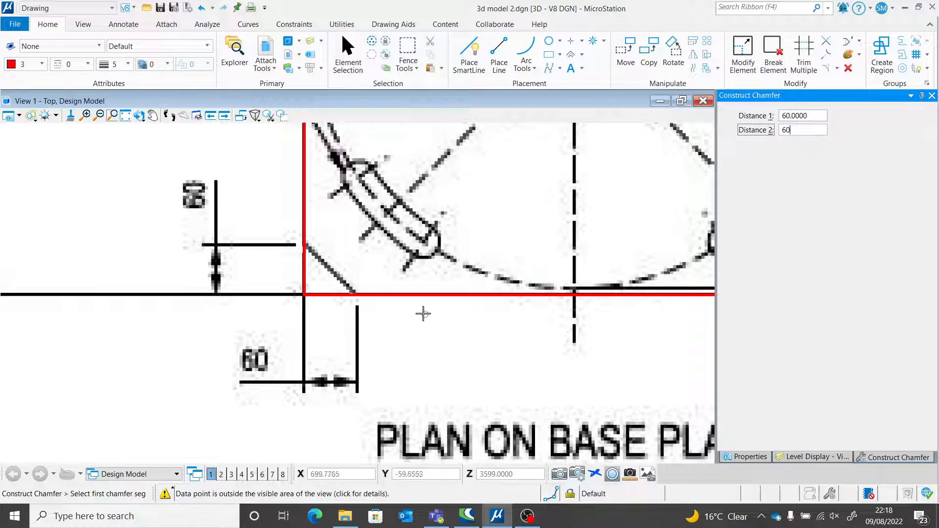
pyautogui.click(342, 294)
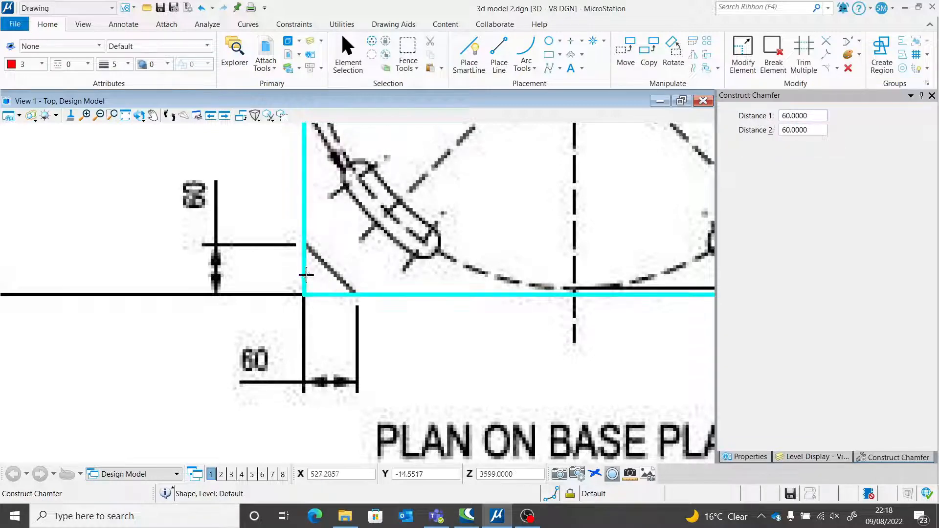
pyautogui.click(306, 273)
# Chamfer the red block's lower-right corner with the same 60 by 60 distances.
pyautogui.scroll(-3, 269, 291)
pyautogui.scroll(3, 518, 261)
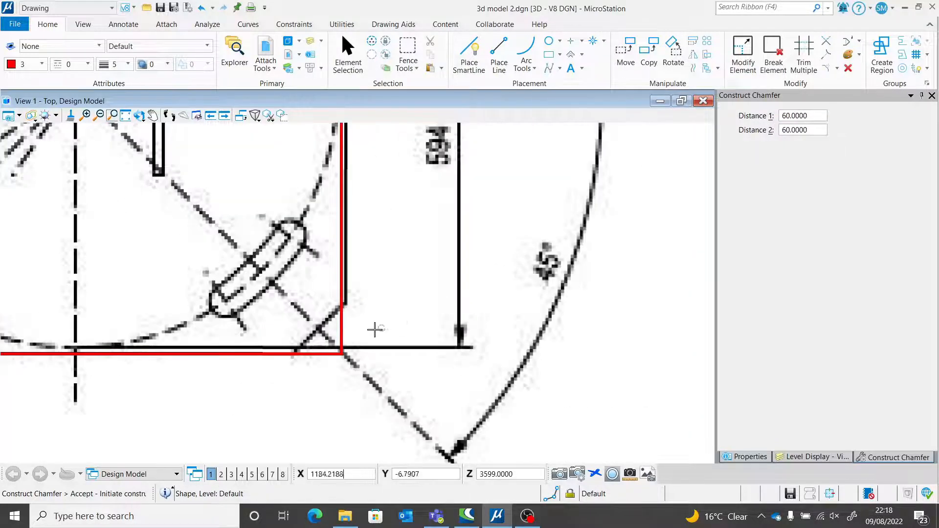
pyautogui.click(313, 356)
pyautogui.click(342, 332)
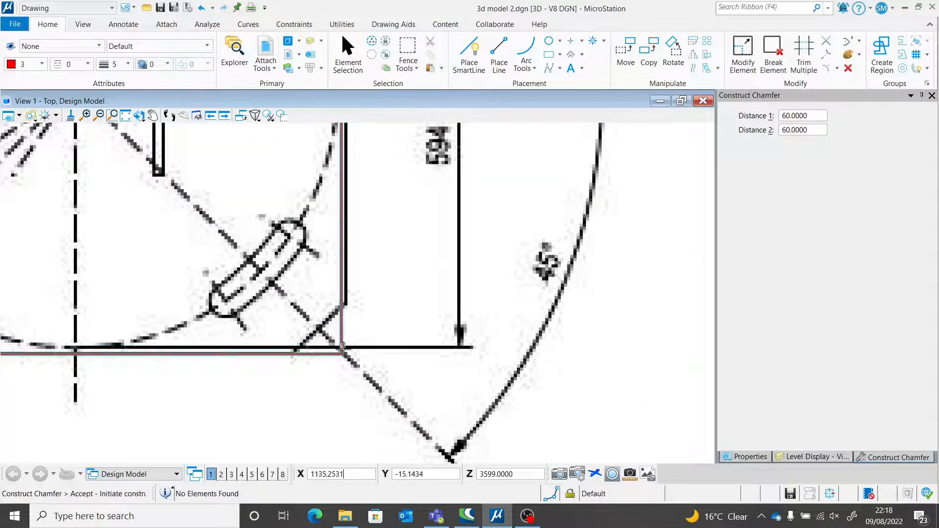
pyautogui.click(340, 335)
pyautogui.scroll(-5, 350, 381)
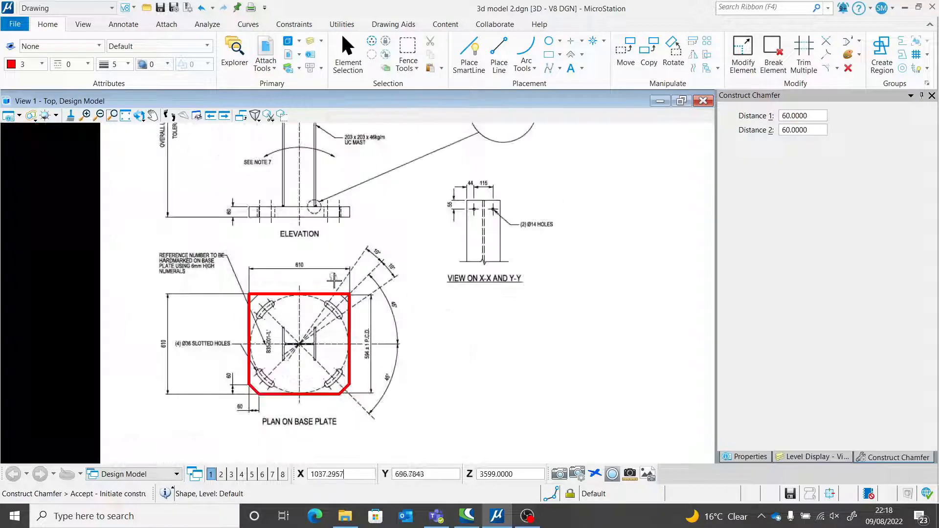
# Chamfer the two upper corners of the base plate outline at 60 by 60.
pyautogui.scroll(4, 370, 353)
pyautogui.click(371, 352)
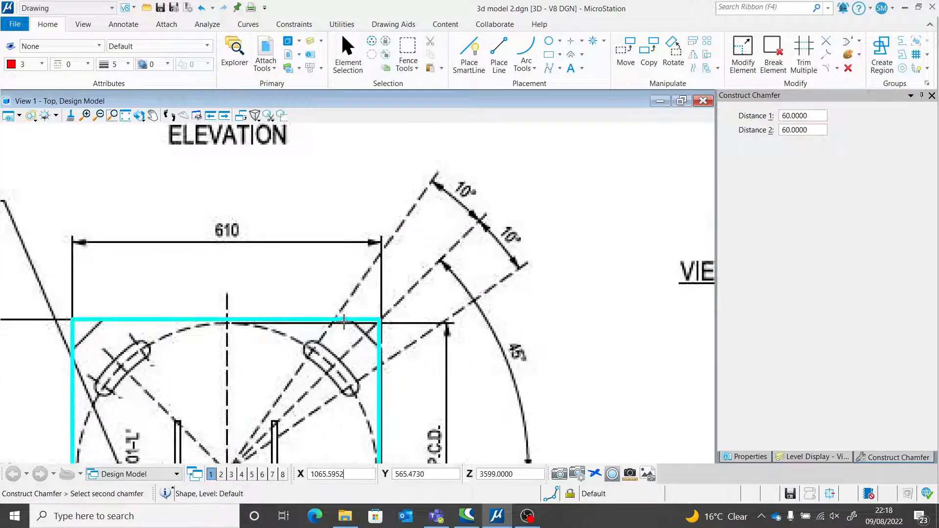
pyautogui.click(344, 322)
pyautogui.click(124, 327)
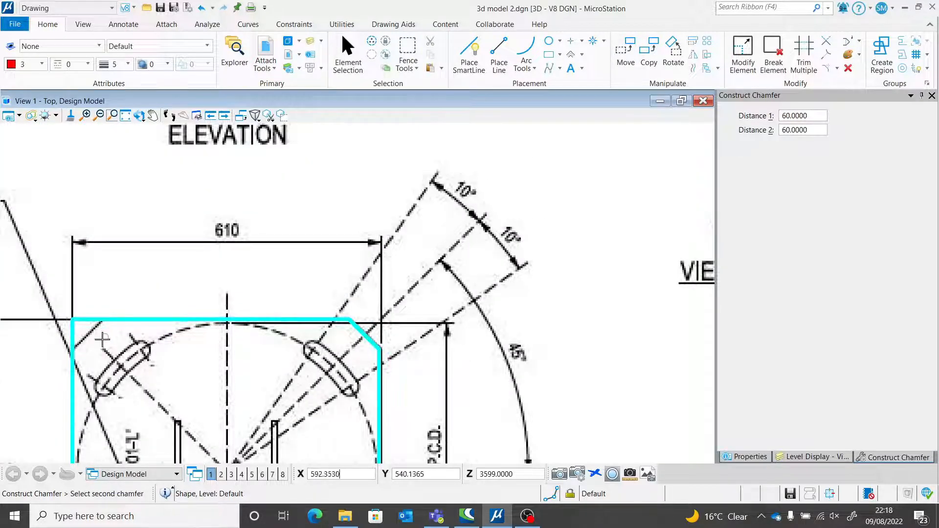
pyautogui.click(74, 354)
pyautogui.scroll(-4, 86, 333)
pyautogui.scroll(5, 270, 335)
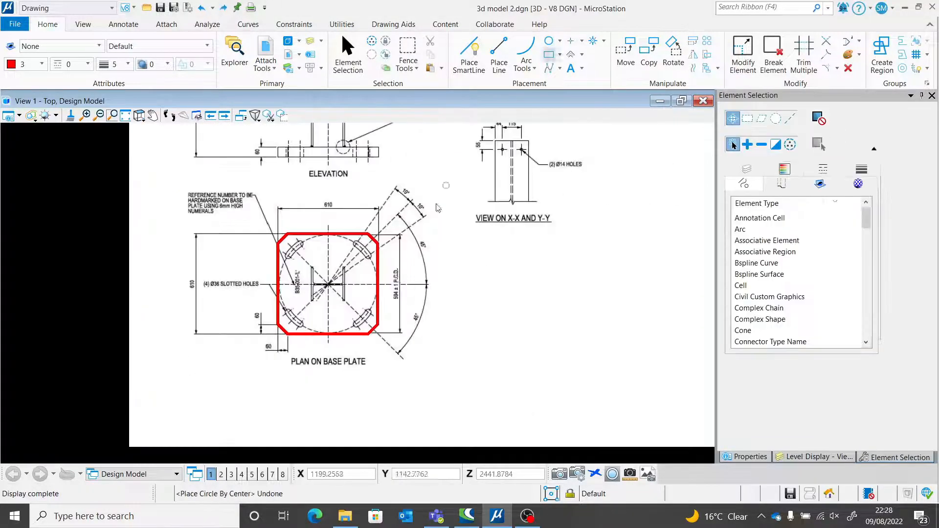
# Place a 594 diameter circle by its center at the intersection of the base plate's centrelines.
pyautogui.scroll(3, 378, 306)
pyautogui.scroll(-3, 379, 306)
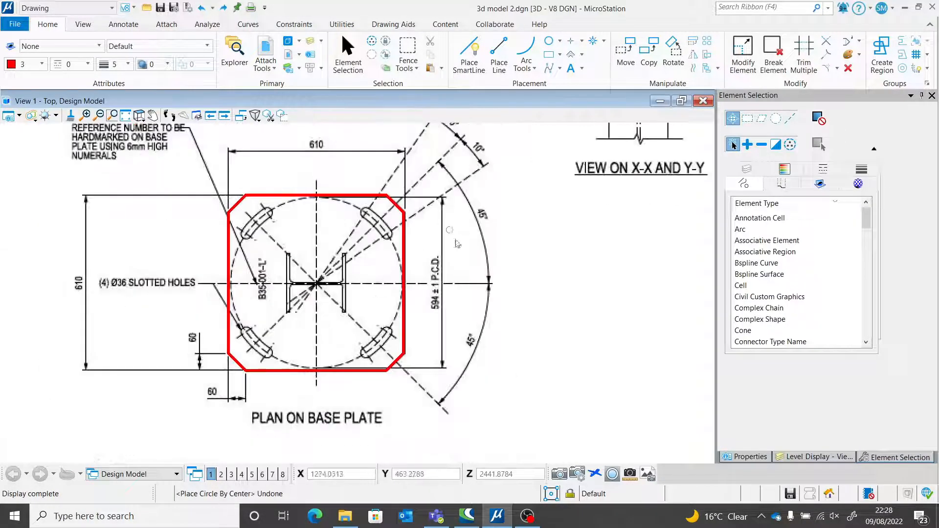
pyautogui.scroll(2, 442, 316)
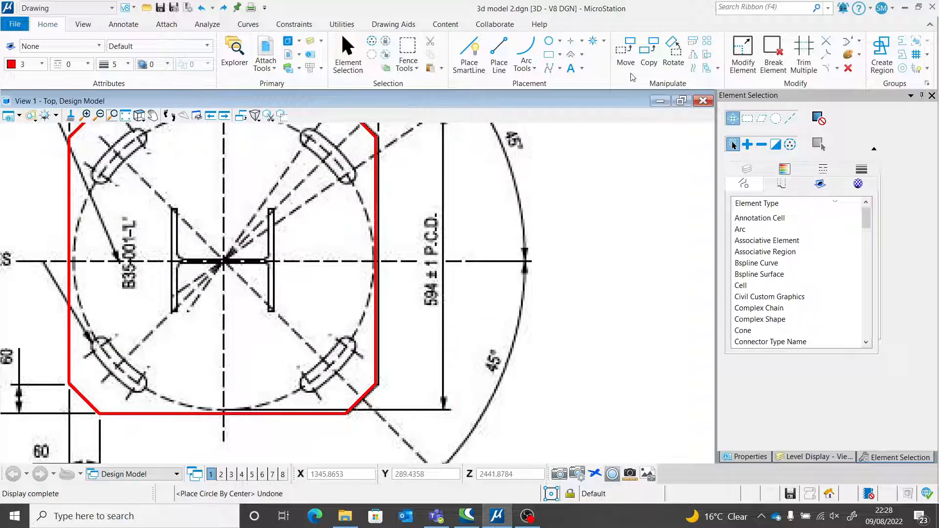
pyautogui.click(549, 40)
pyautogui.click(731, 181)
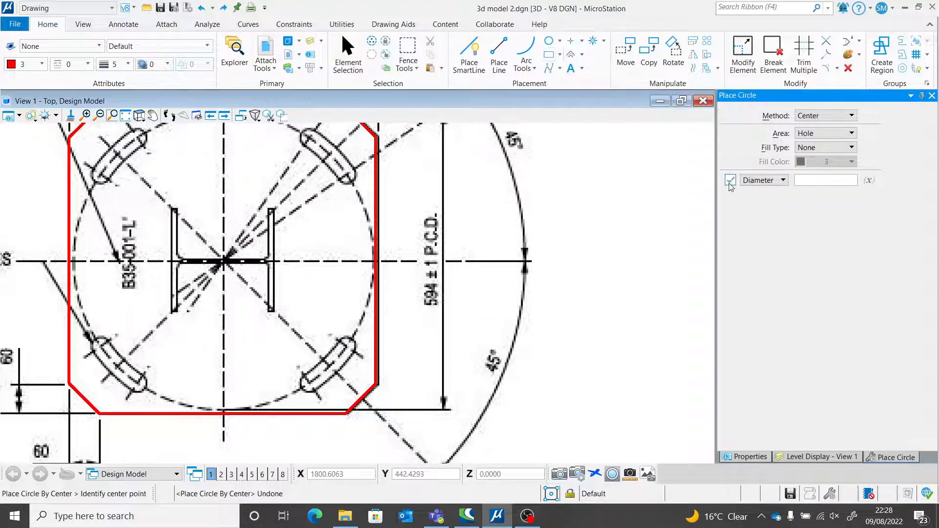
pyautogui.click(808, 184)
pyautogui.write('594')
pyautogui.scroll(5, 207, 259)
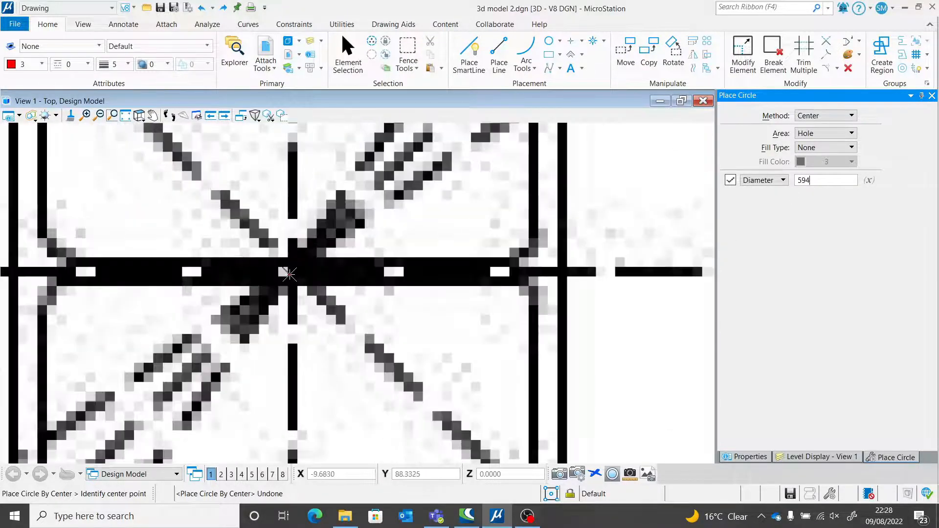
pyautogui.scroll(-4, 289, 274)
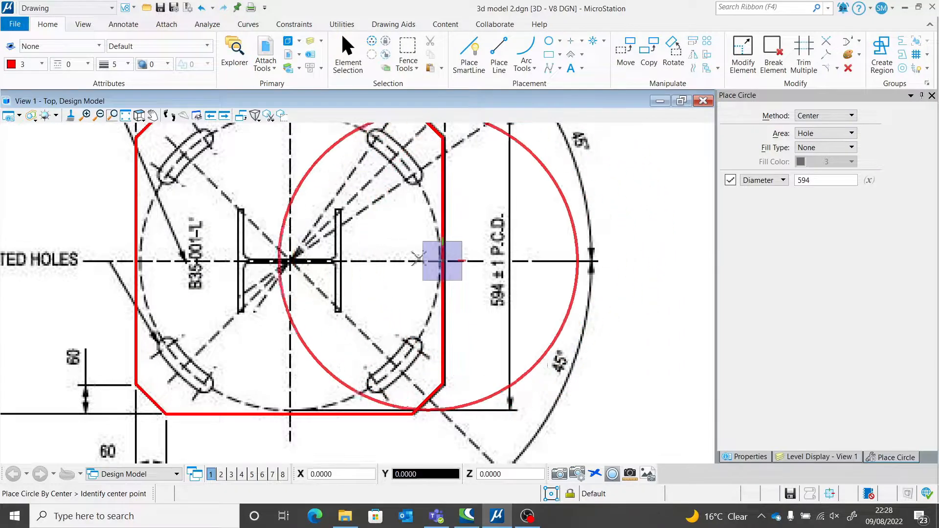
pyautogui.scroll(3, 295, 261)
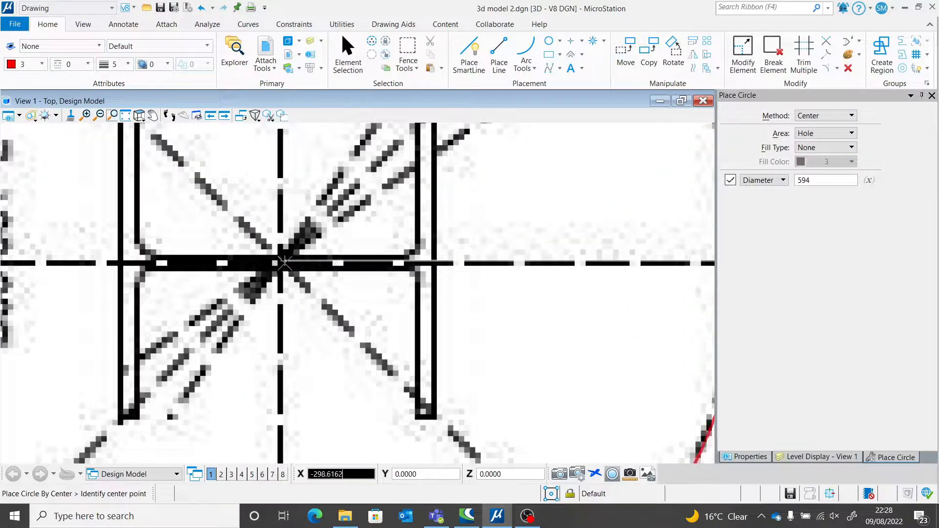
pyautogui.scroll(2, 280, 262)
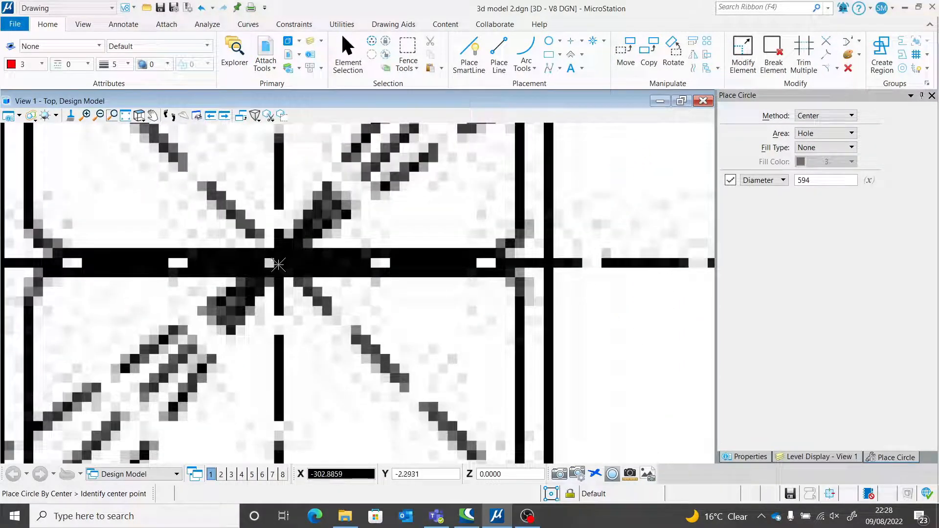
pyautogui.click(278, 262)
pyautogui.scroll(-5, 278, 261)
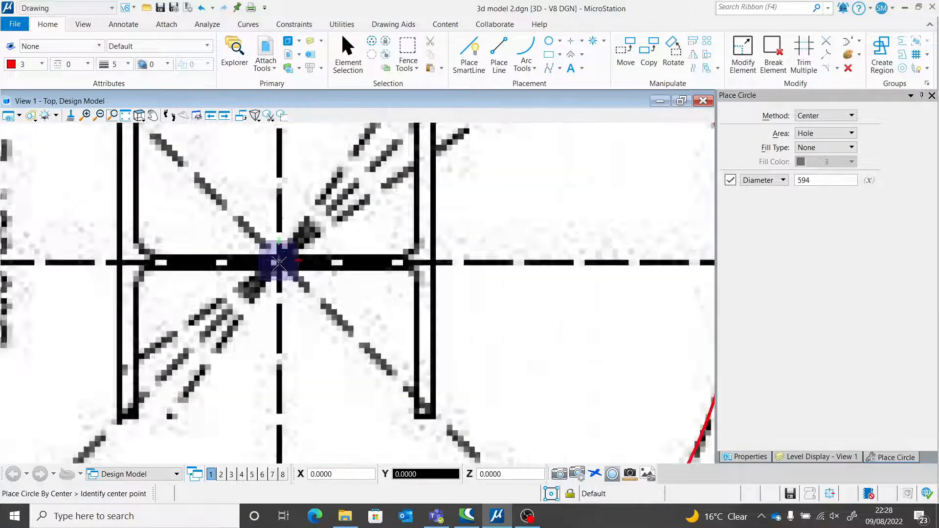
pyautogui.press('Escape')
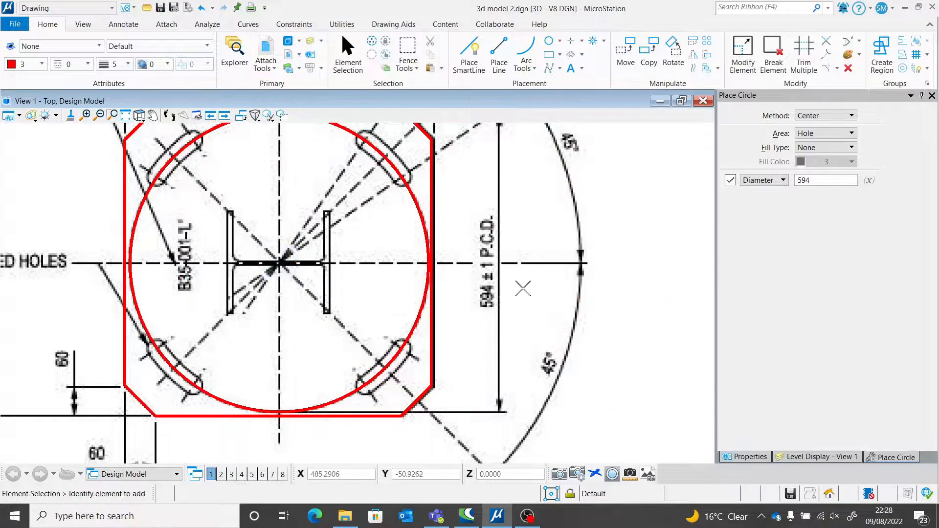
pyautogui.scroll(-2, 333, 326)
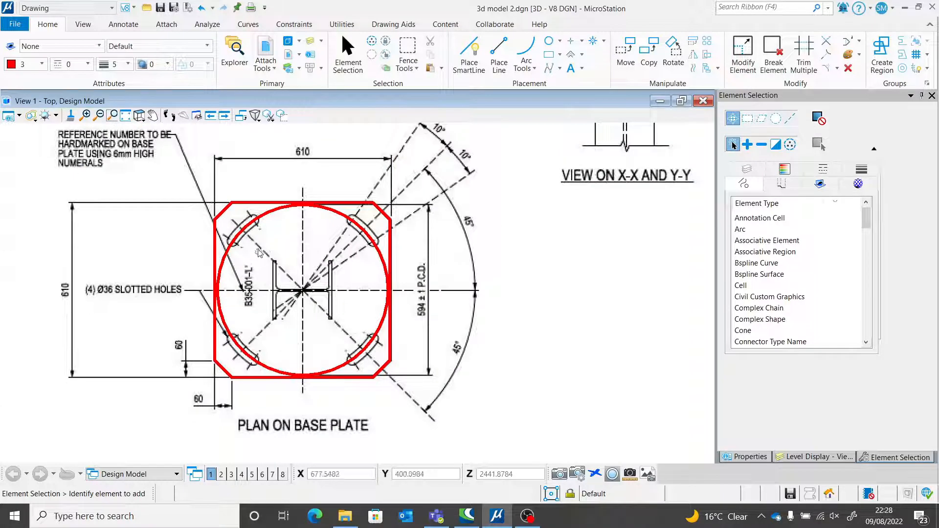
pyautogui.moveTo(272, 269); pyautogui.dragTo(229, 220)
pyautogui.click(626, 54)
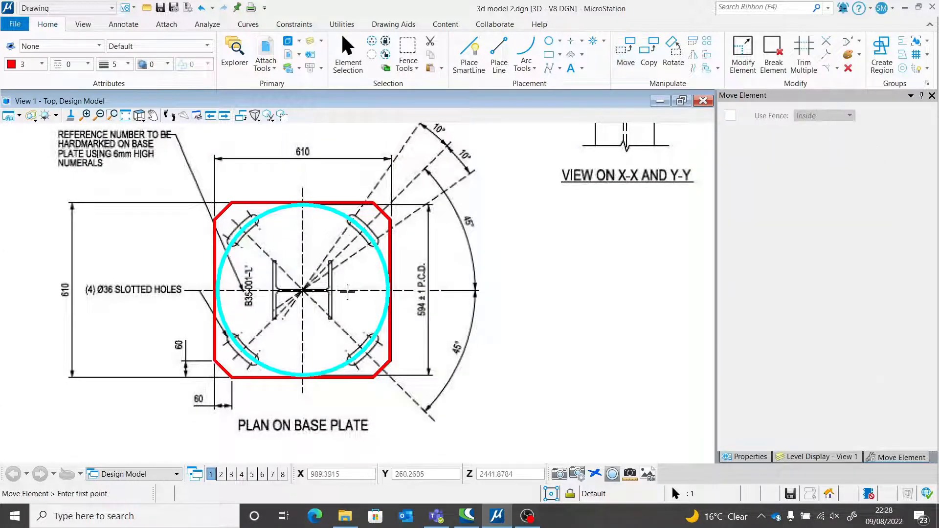
pyautogui.click(304, 291)
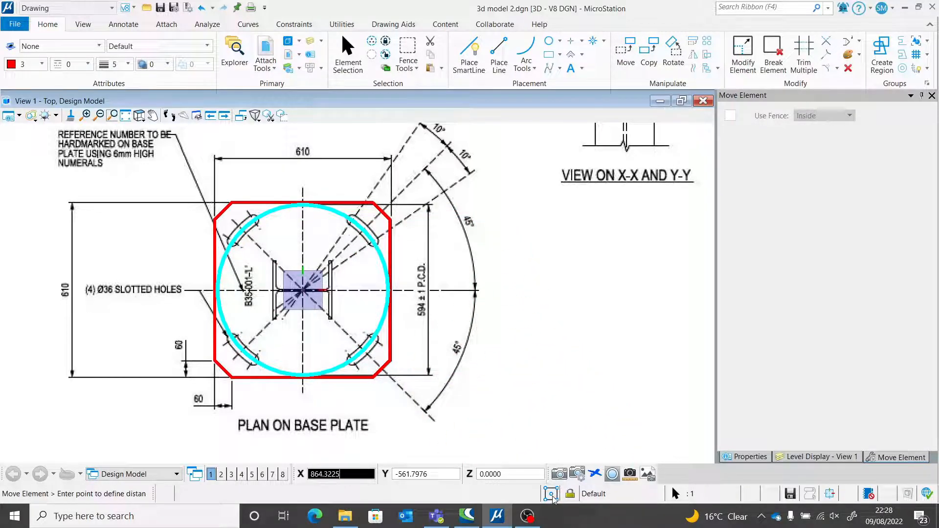
pyautogui.scroll(-3, 469, 291)
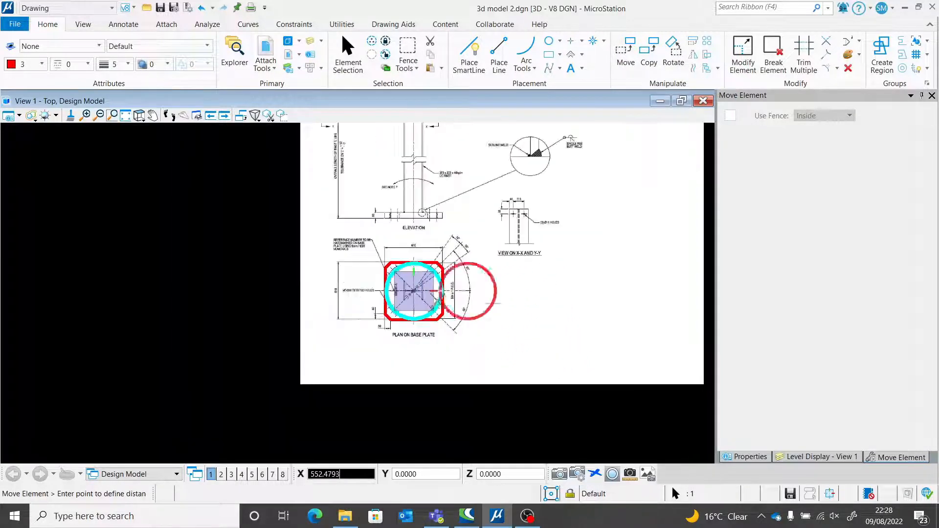
pyautogui.scroll(7, 422, 321)
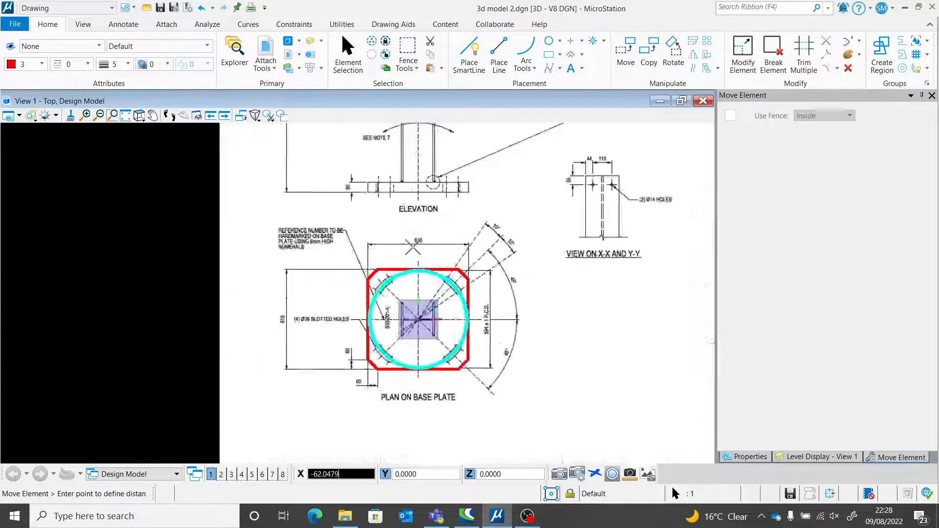
pyautogui.click(421, 322)
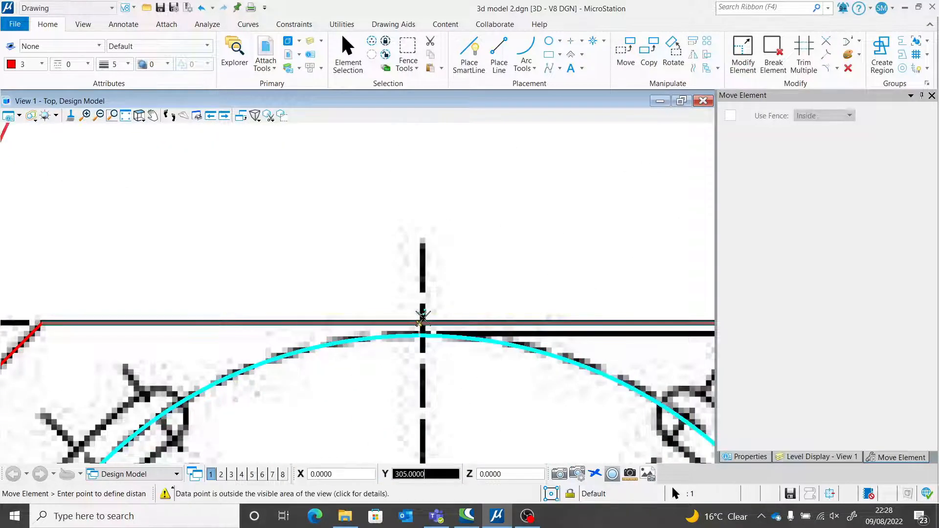
pyautogui.scroll(-3, 423, 319)
pyautogui.scroll(-7, 424, 233)
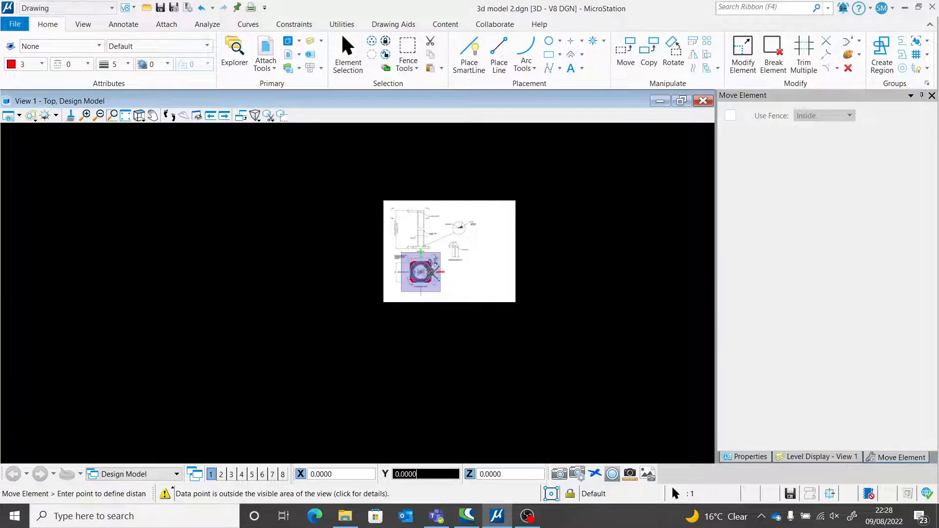
pyautogui.scroll(5, 403, 232)
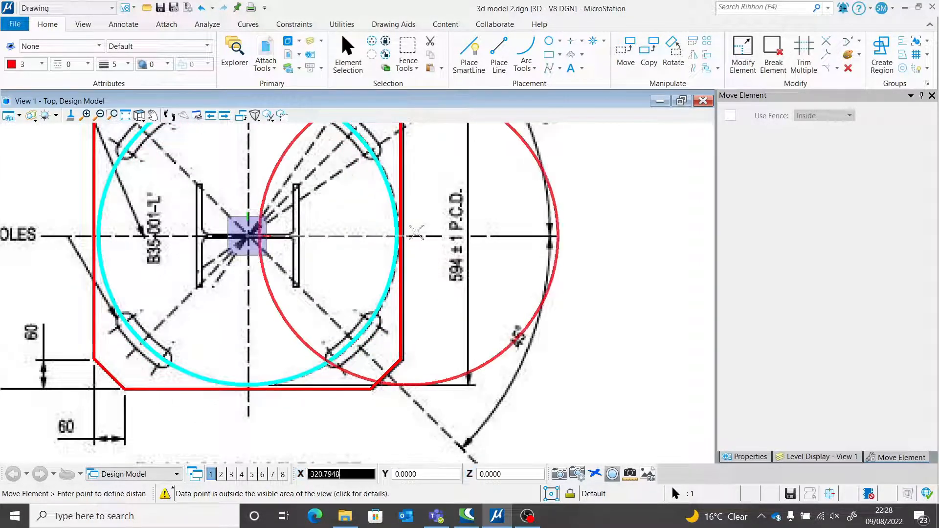
pyautogui.press('Escape')
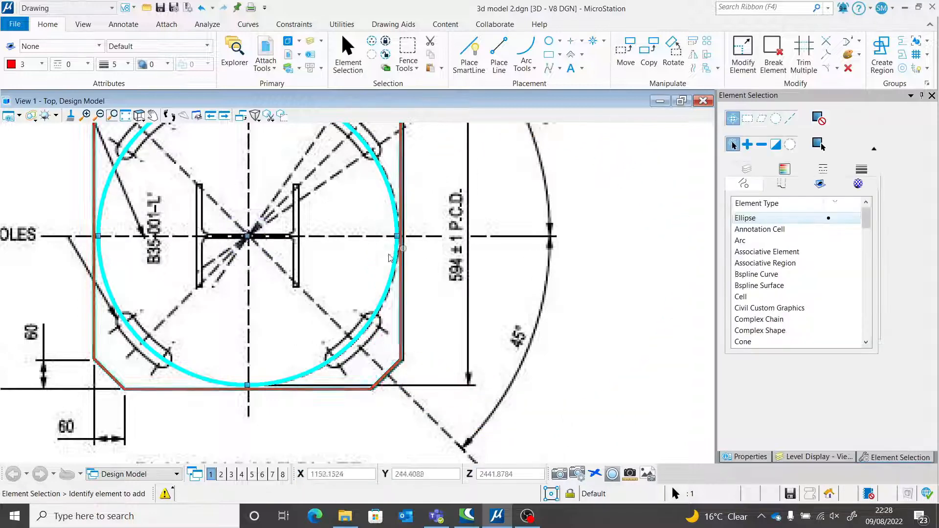
pyautogui.moveTo(274, 268); pyautogui.dragTo(237, 214)
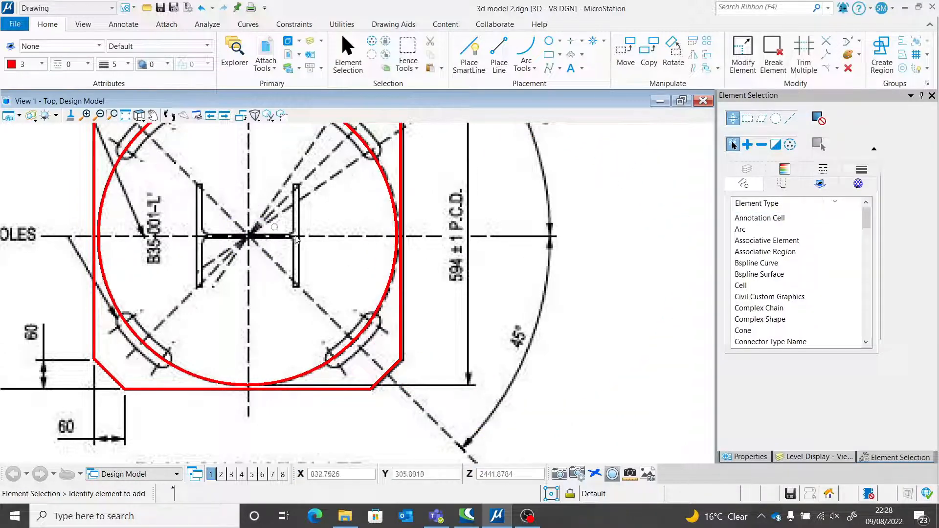
# Examine the pitch circle's alignment with the upper-left slotted hole and view the traced outline in isometric before returning to the top view.
pyautogui.scroll(-3, 240, 221)
pyautogui.scroll(5, 187, 230)
pyautogui.scroll(5, 187, 230)
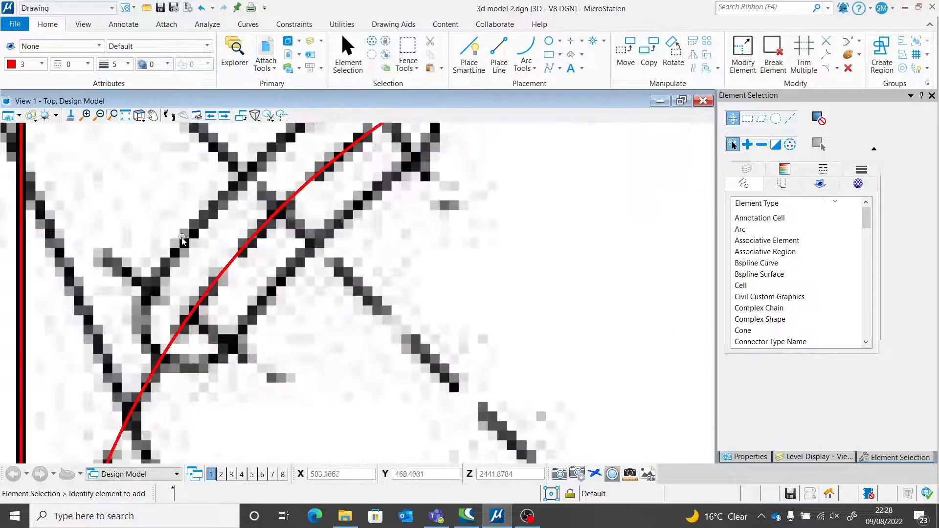
pyautogui.scroll(-5, 223, 309)
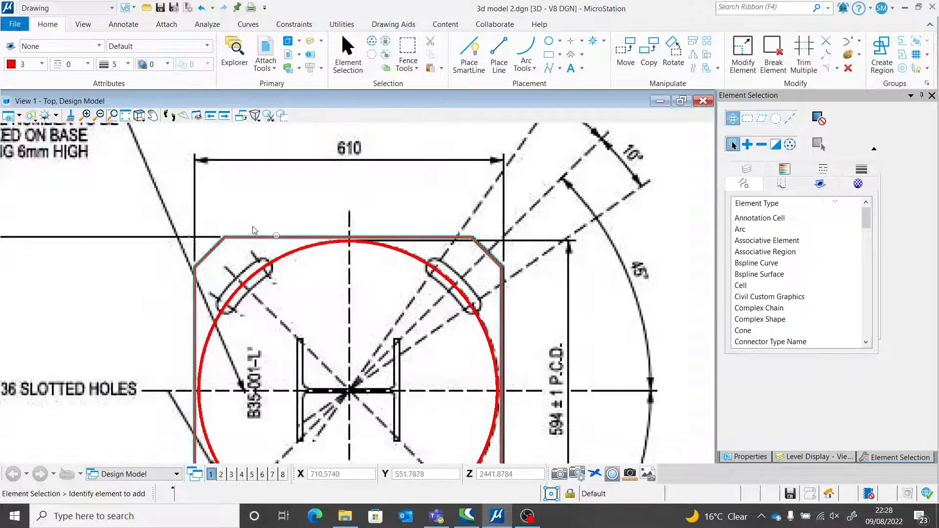
pyautogui.click(140, 116)
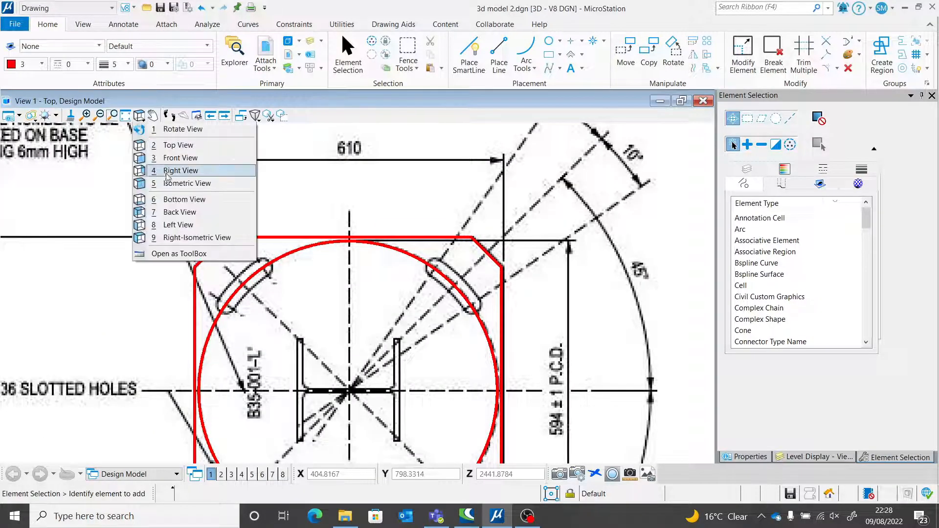
pyautogui.click(173, 185)
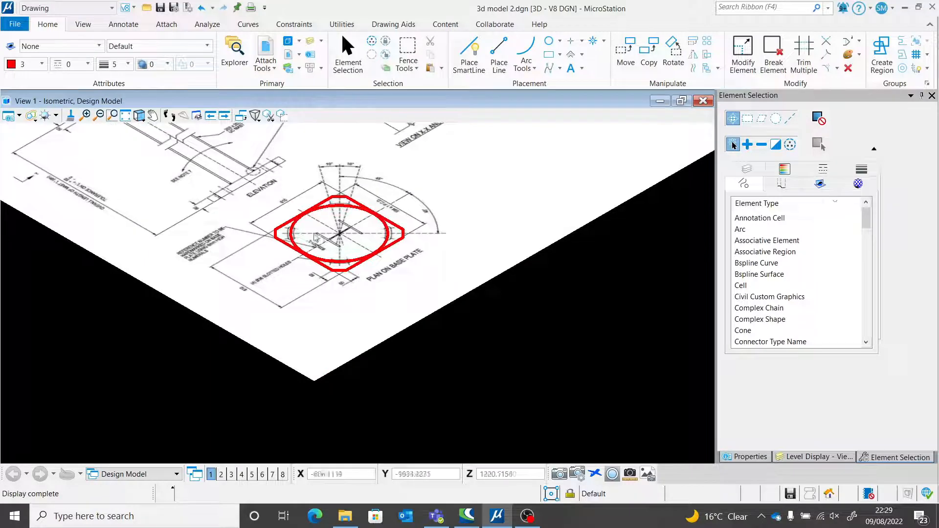
pyautogui.click(140, 117)
pyautogui.click(158, 145)
pyautogui.scroll(6, 308, 243)
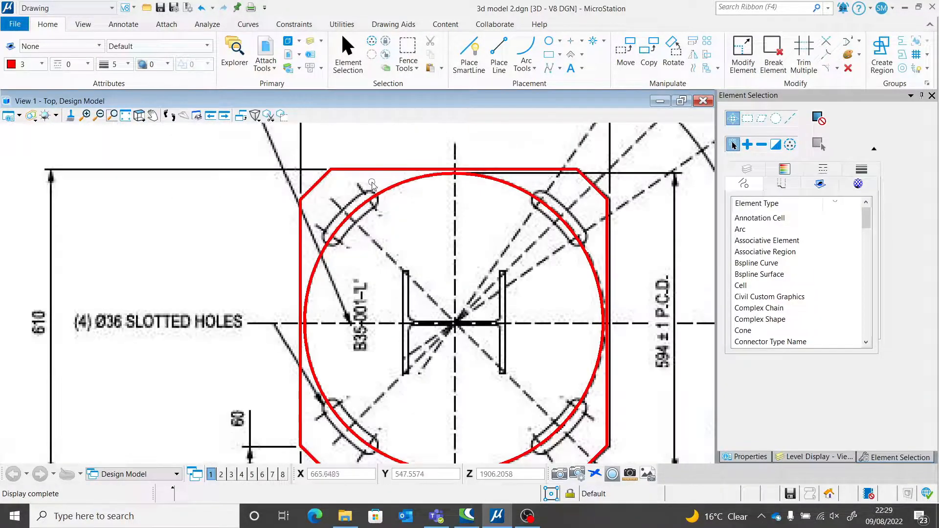
pyautogui.scroll(-4, 285, 260)
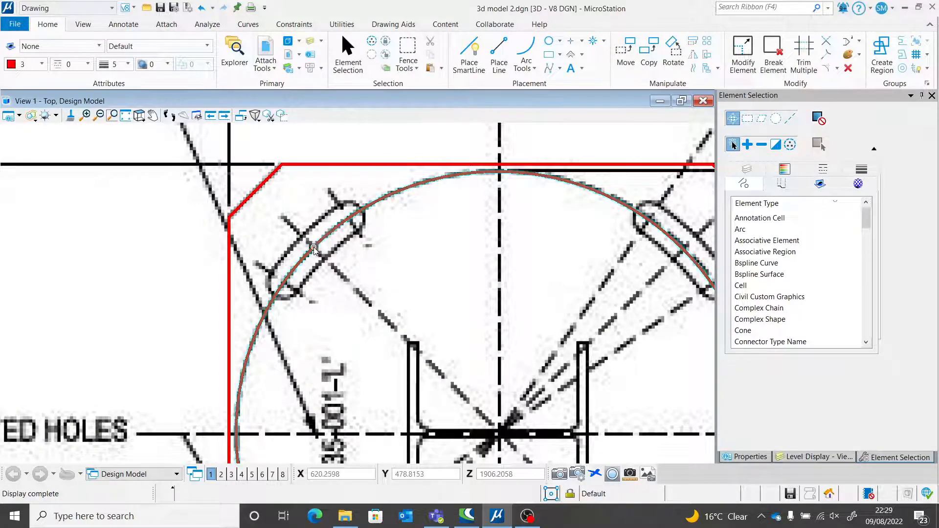
# Copy the pitch circle parallel about 18 to each side, matching the inner and outer edges of the upper-left slotted hole.
pyautogui.click(693, 68)
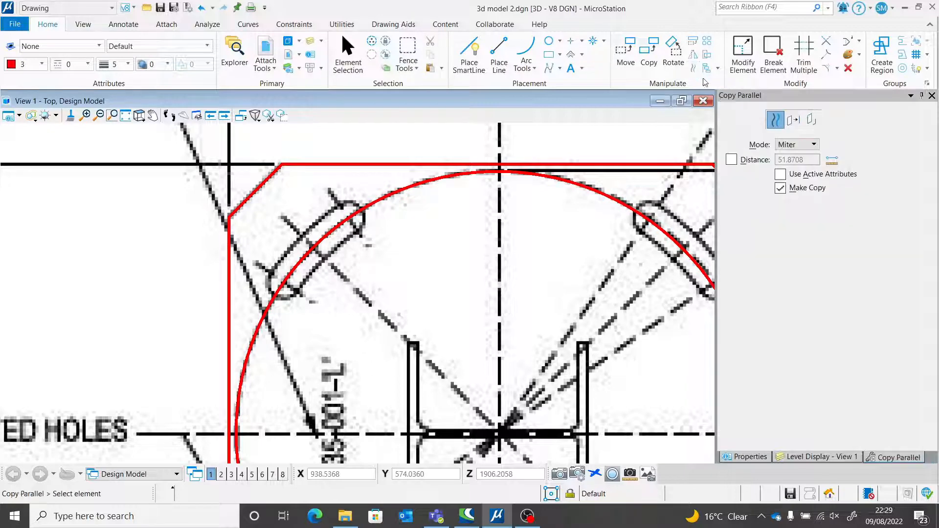
pyautogui.click(317, 249)
pyautogui.scroll(3, 321, 254)
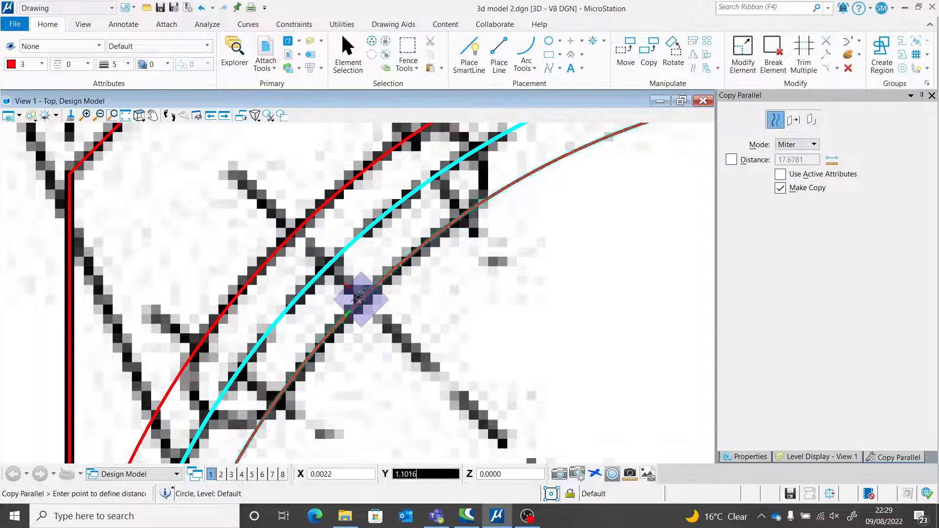
pyautogui.click(254, 191)
pyautogui.scroll(-2, 408, 170)
pyautogui.scroll(2, 409, 170)
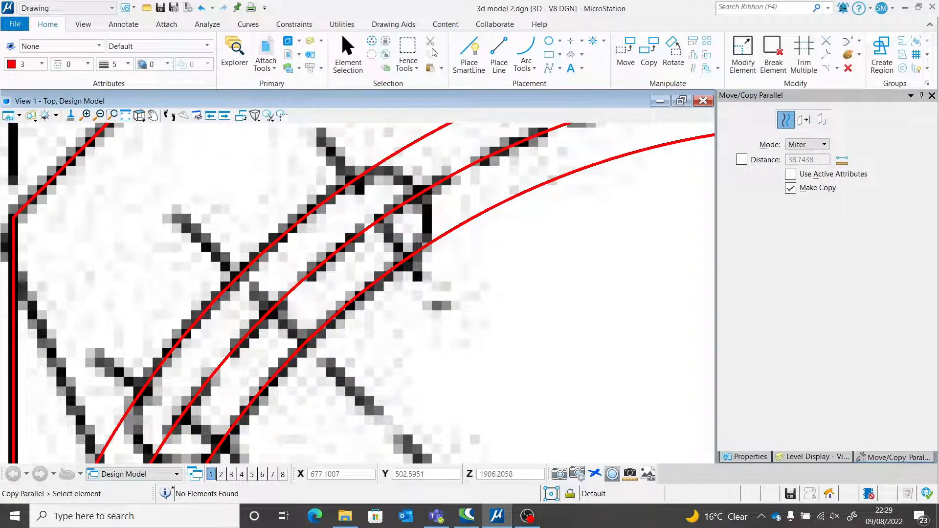
# Place an arc with the Start, End, Mid method and no fixed radius across the upper end of the upper-left slot.
pyautogui.click(527, 48)
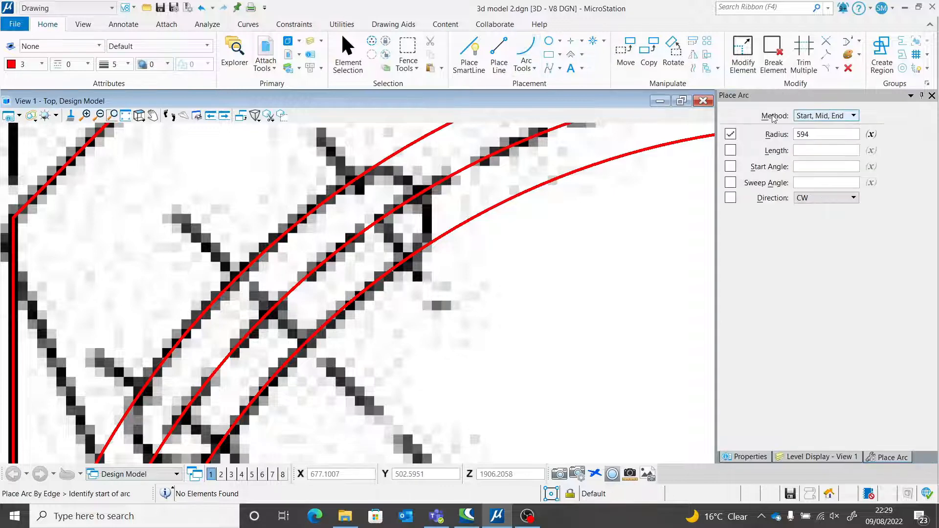
pyautogui.click(731, 134)
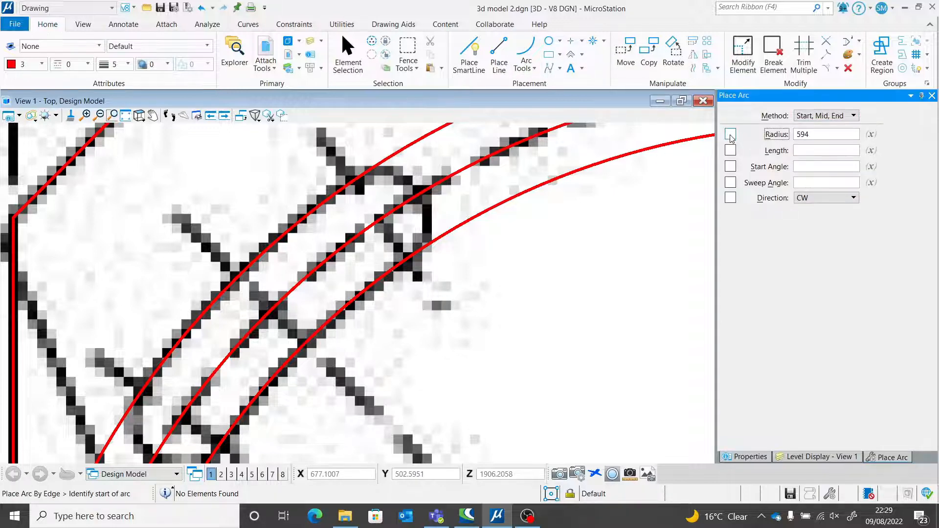
pyautogui.click(803, 118)
pyautogui.click(832, 128)
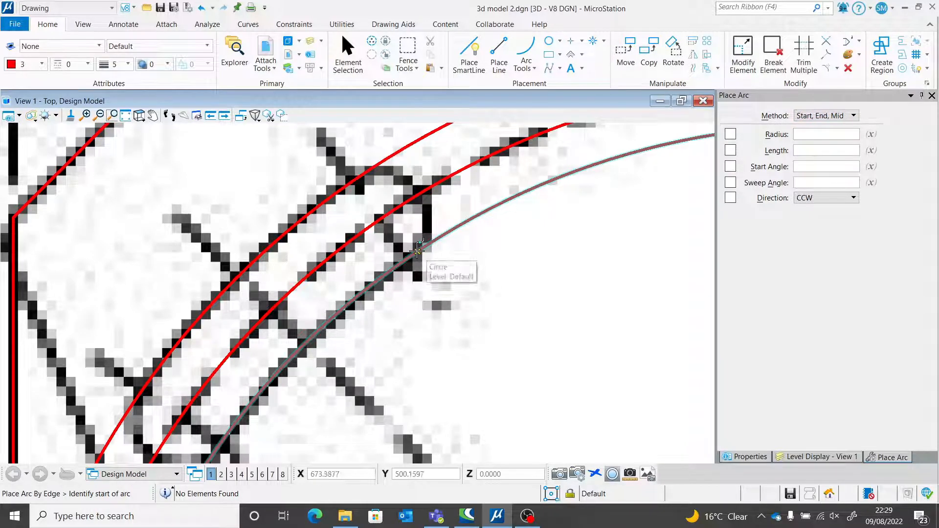
pyautogui.click(417, 251)
pyautogui.click(362, 173)
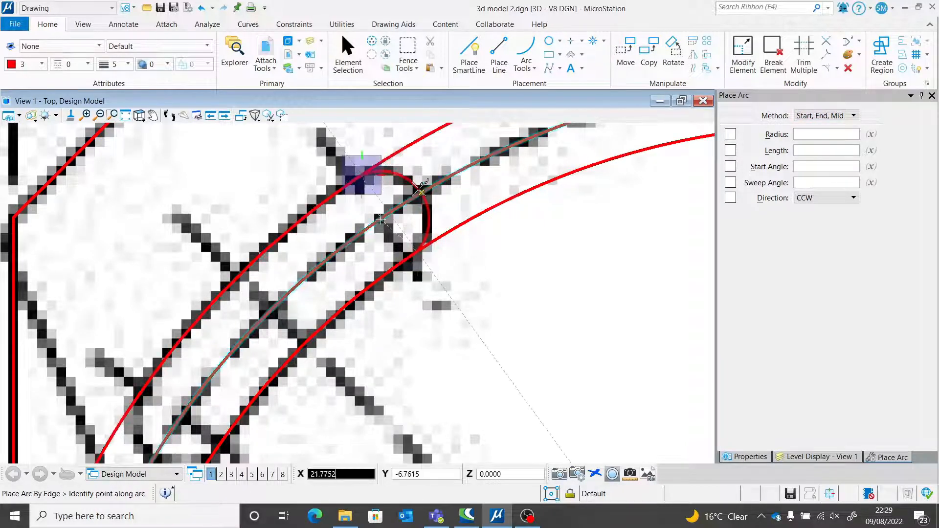
pyautogui.click(425, 189)
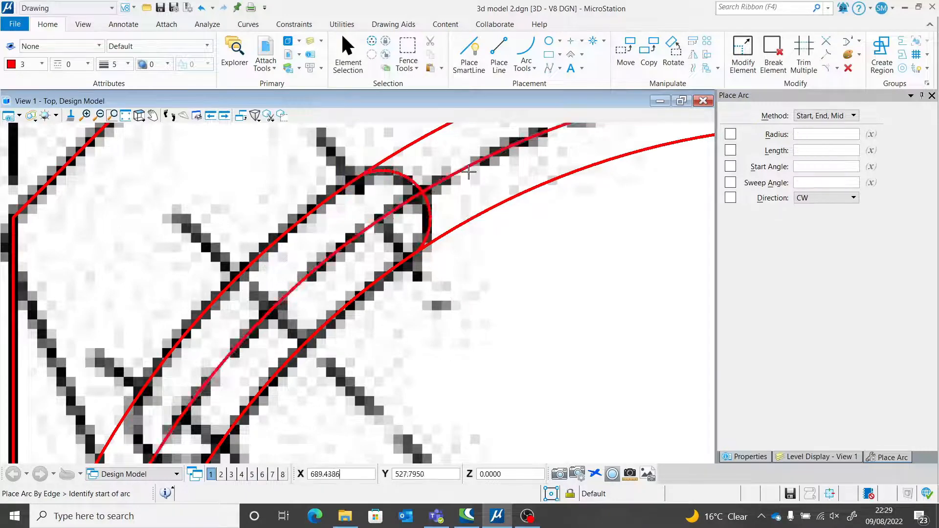
# Close the lower end of the upper-left slot with an arc between the inner and outer circles, through the pitch circle.
pyautogui.scroll(-3, 416, 240)
pyautogui.scroll(4, 415, 240)
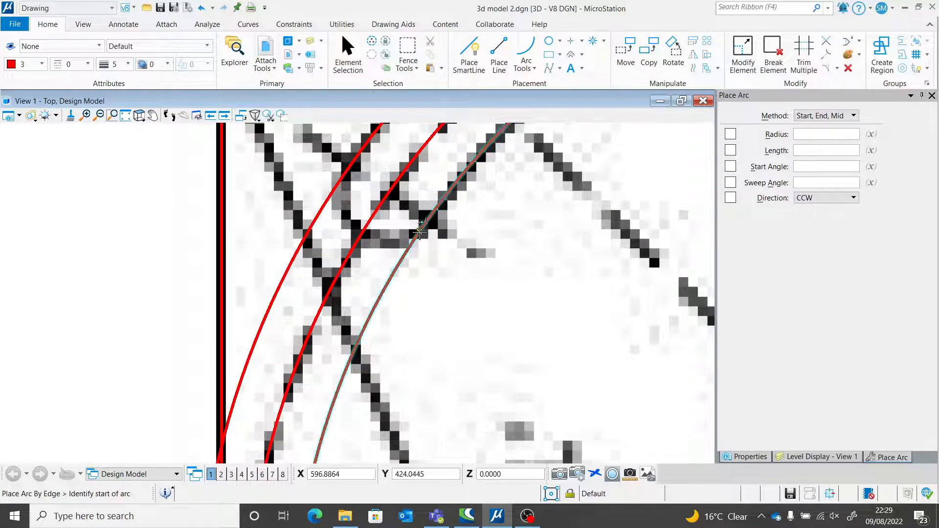
pyautogui.click(420, 230)
pyautogui.click(349, 164)
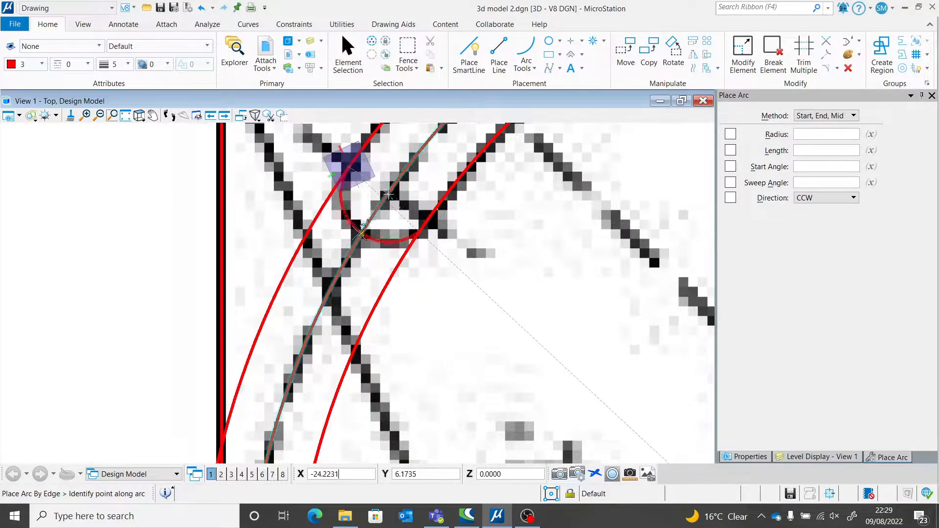
pyautogui.click(362, 231)
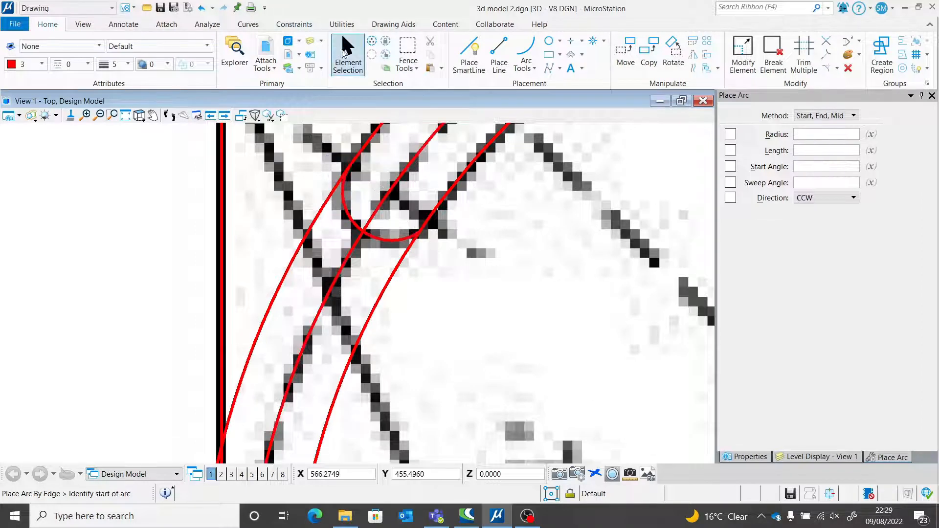
pyautogui.click(346, 54)
# Check the circles and slot end arcs in the isometric view, then restore the top view around the upper-left slot.
pyautogui.click(140, 116)
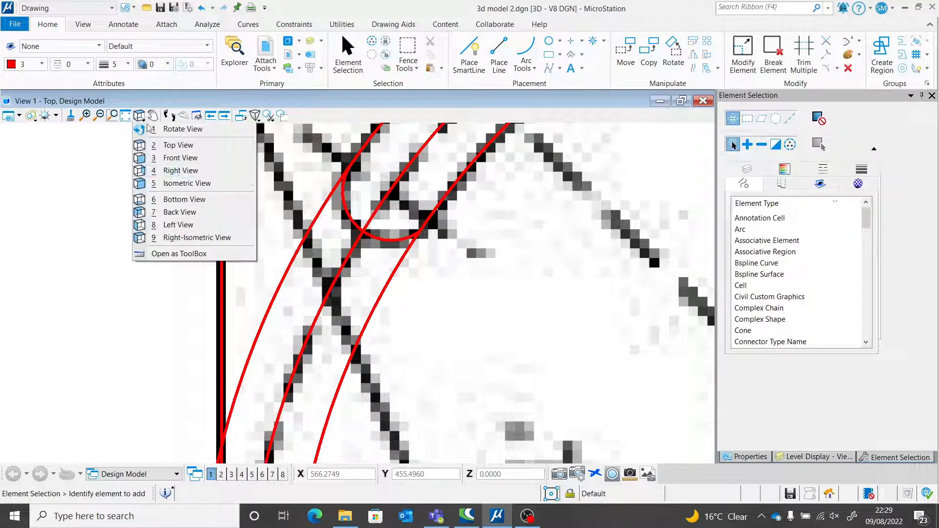
pyautogui.click(196, 183)
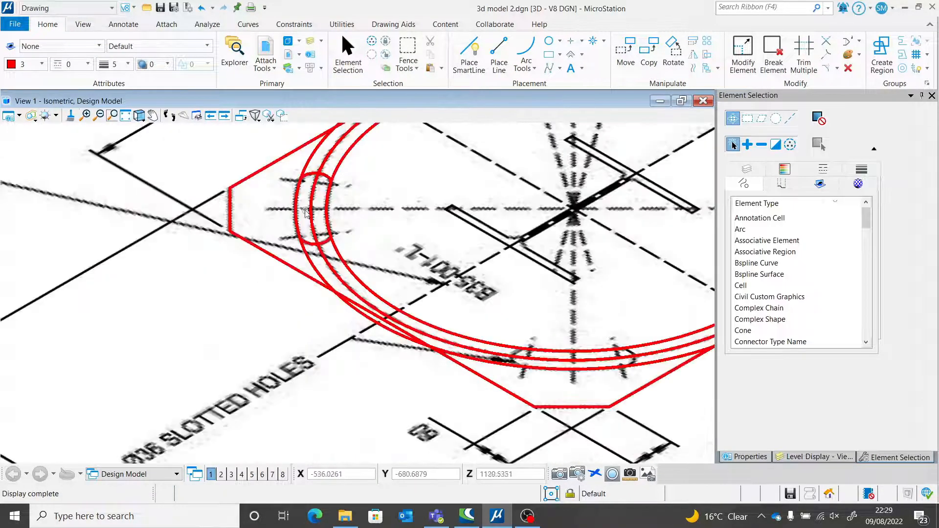
pyautogui.click(141, 116)
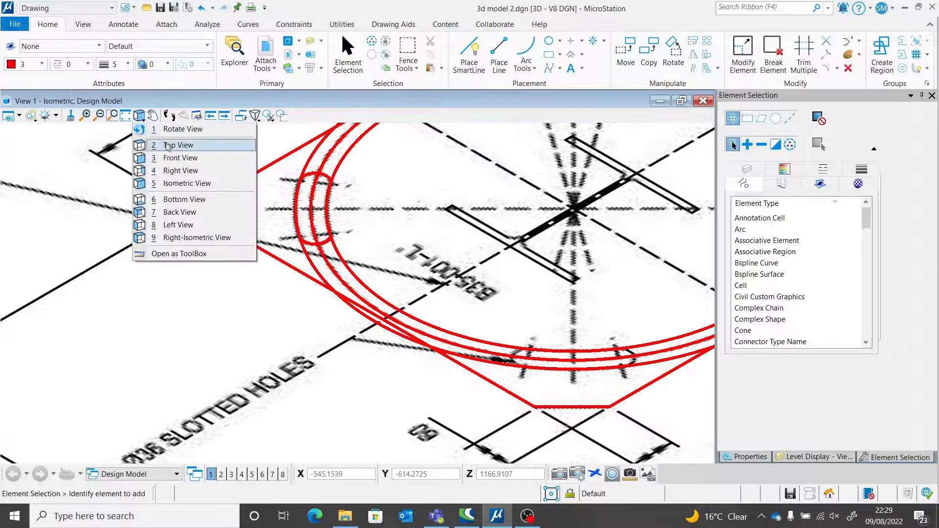
pyautogui.click(181, 145)
pyautogui.scroll(4, 308, 223)
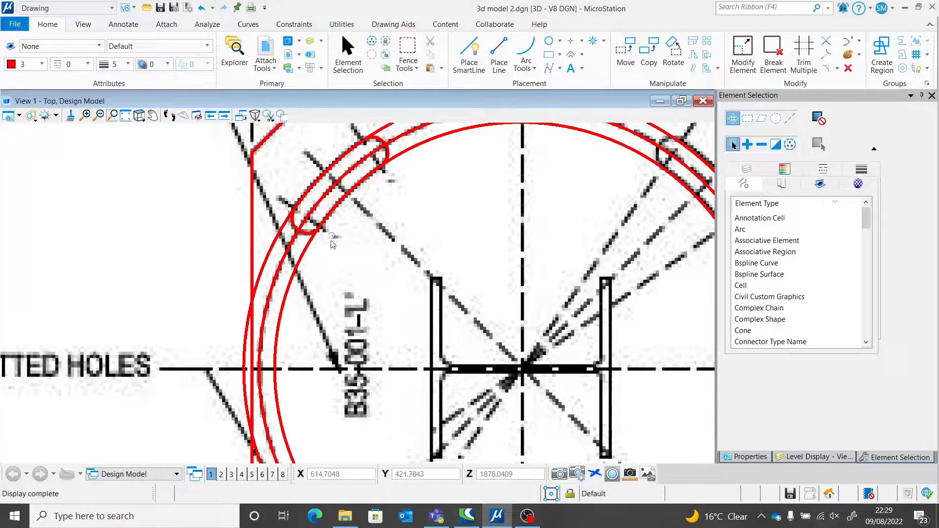
pyautogui.scroll(-2, 332, 244)
pyautogui.scroll(2, 350, 201)
# Trim the inner and outer circles to the two end arcs of the upper-left slot with Trim Multiple, keeping only the slot edges.
pyautogui.moveTo(433, 337); pyautogui.dragTo(272, 171)
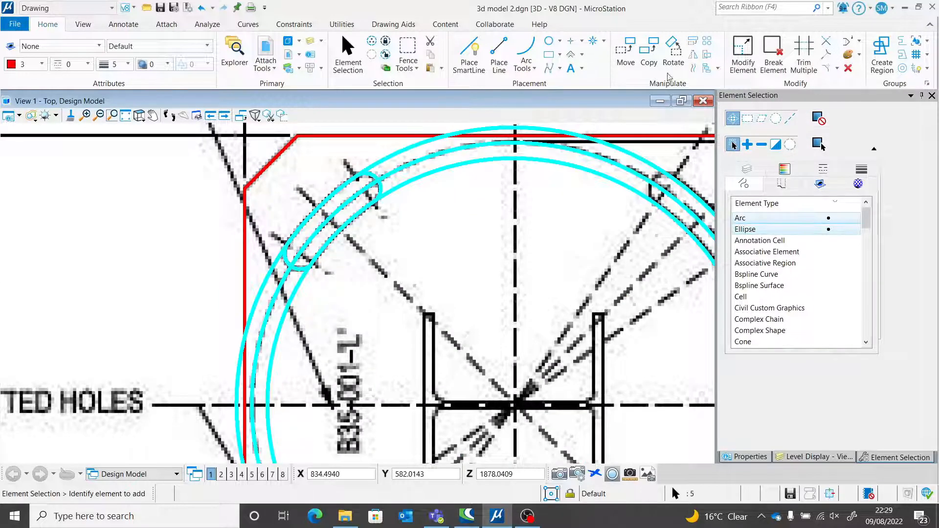
pyautogui.click(804, 55)
pyautogui.scroll(5, 391, 199)
pyautogui.moveTo(391, 198); pyautogui.dragTo(374, 164)
pyautogui.scroll(-2, 402, 177)
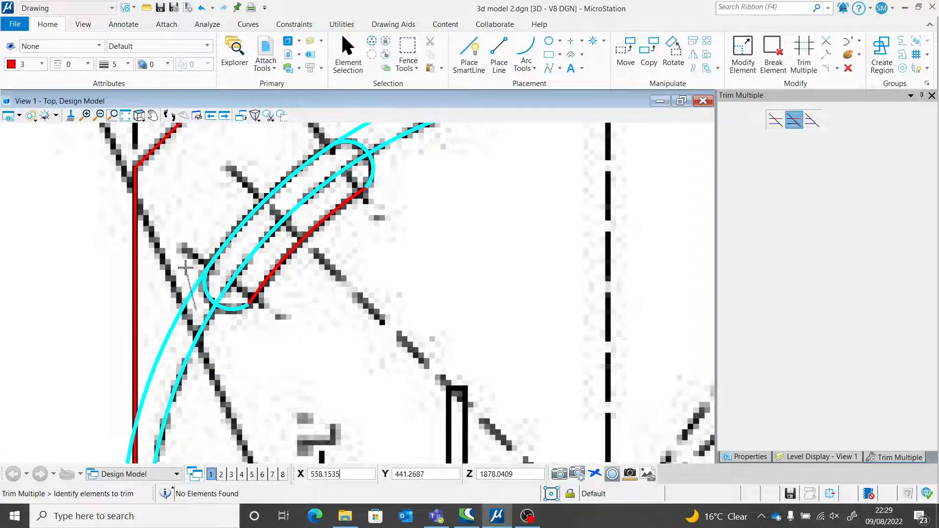
pyautogui.scroll(6, 385, 130)
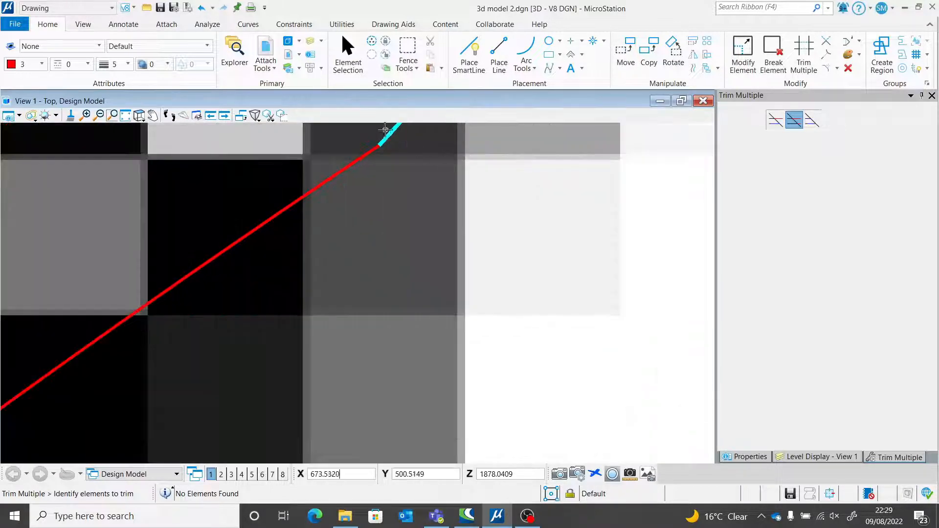
# Examine the joins between the trimmed edges and the end arcs at both ends of the upper-left slot.
pyautogui.scroll(3, 335, 212)
pyautogui.scroll(-6, 381, 265)
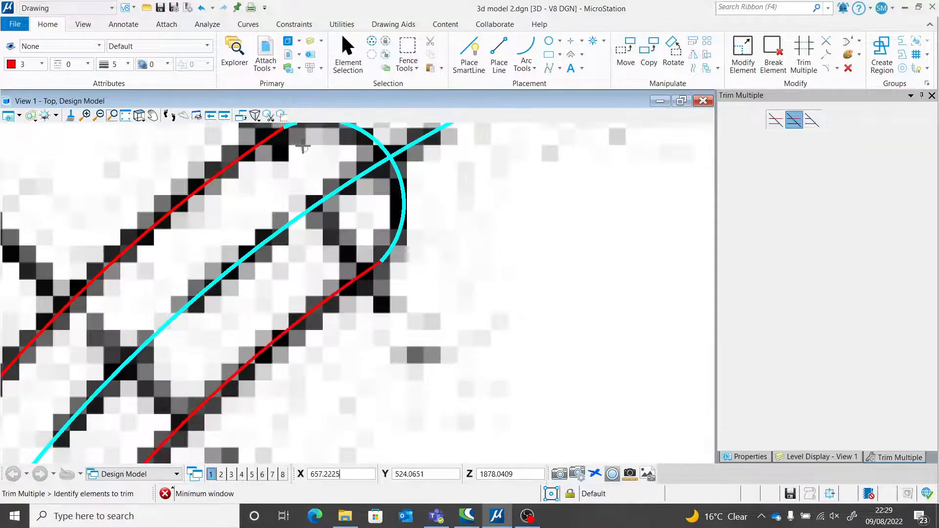
pyautogui.scroll(2, 296, 171)
pyautogui.scroll(-3, 294, 205)
pyautogui.scroll(5, 306, 225)
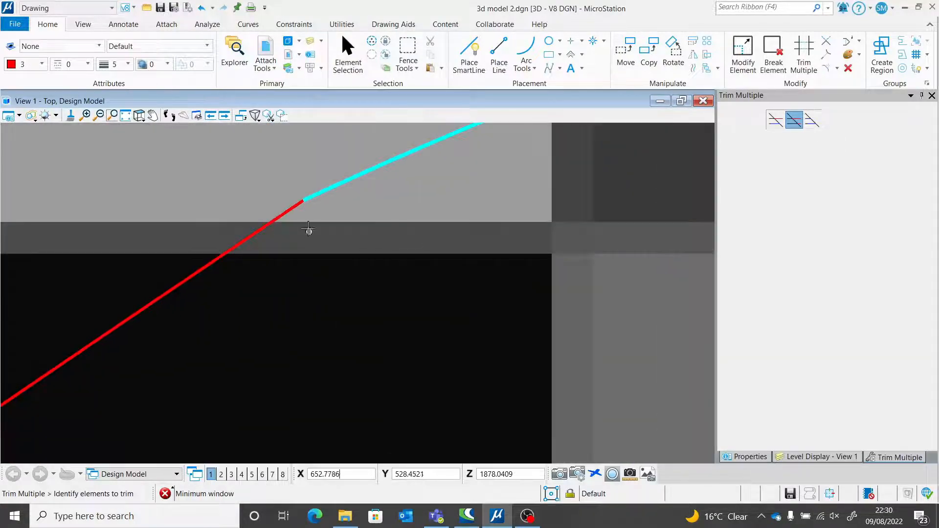
pyautogui.scroll(-5, 308, 229)
pyautogui.scroll(4, 260, 271)
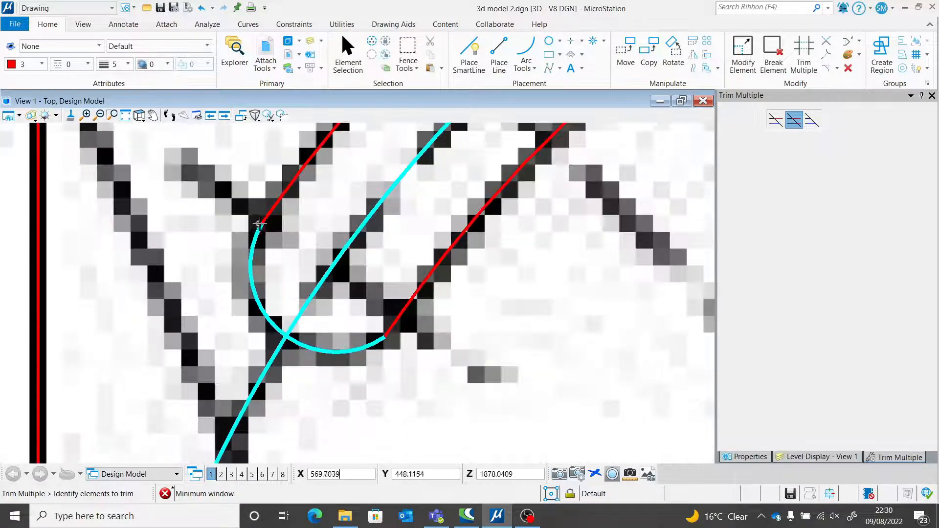
pyautogui.scroll(3, 462, 412)
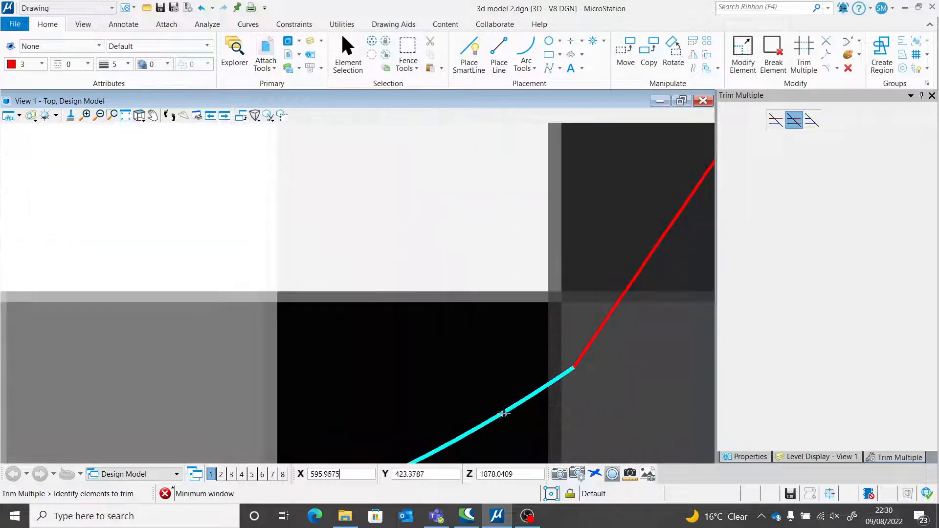
pyautogui.scroll(-2, 462, 413)
# Join the upper-left slot's four arcs into a complex shape with the Automatic method, maximum gap 1.0000, area Hole and no fill.
pyautogui.click(348, 54)
pyautogui.scroll(-4, 335, 258)
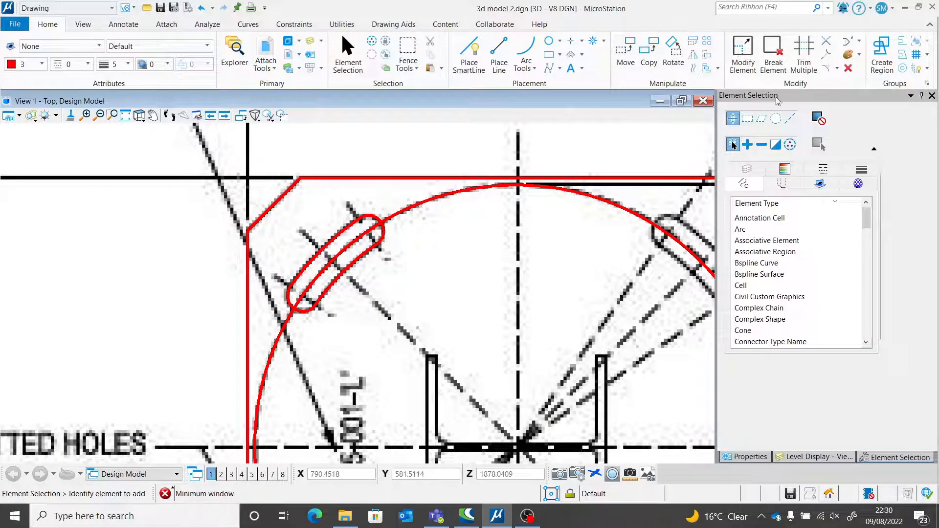
pyautogui.click(901, 55)
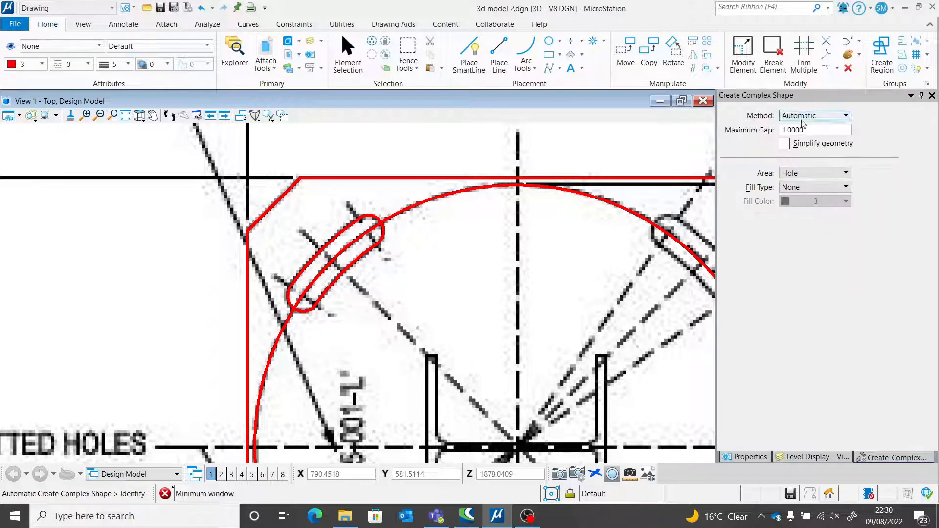
pyautogui.click(345, 270)
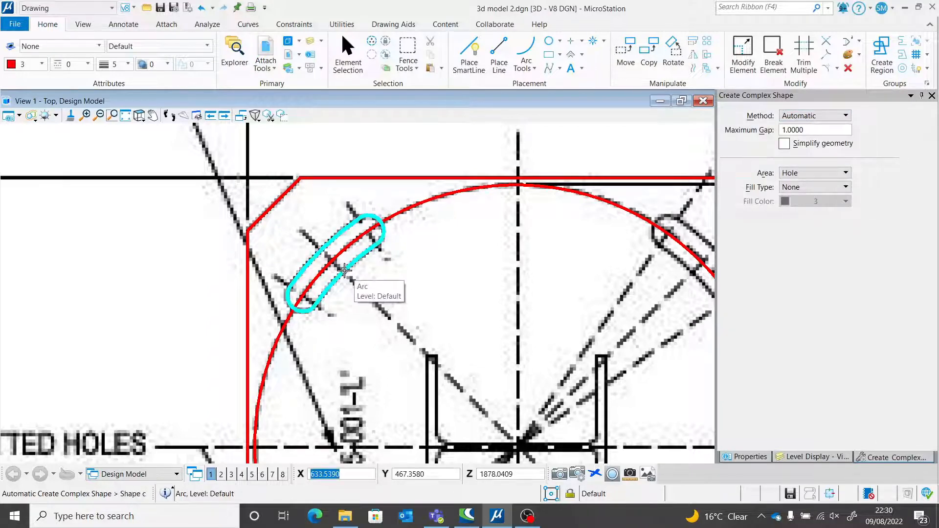
pyautogui.click(397, 303)
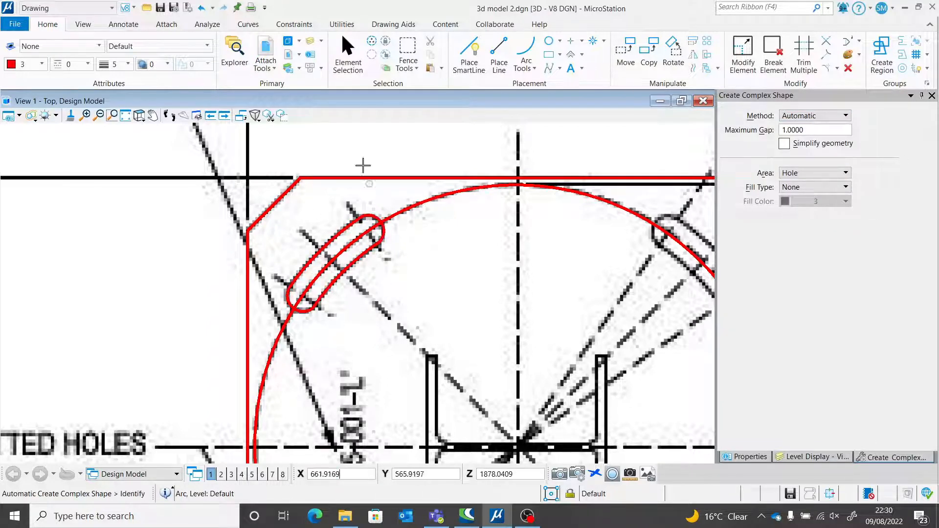
pyautogui.click(348, 54)
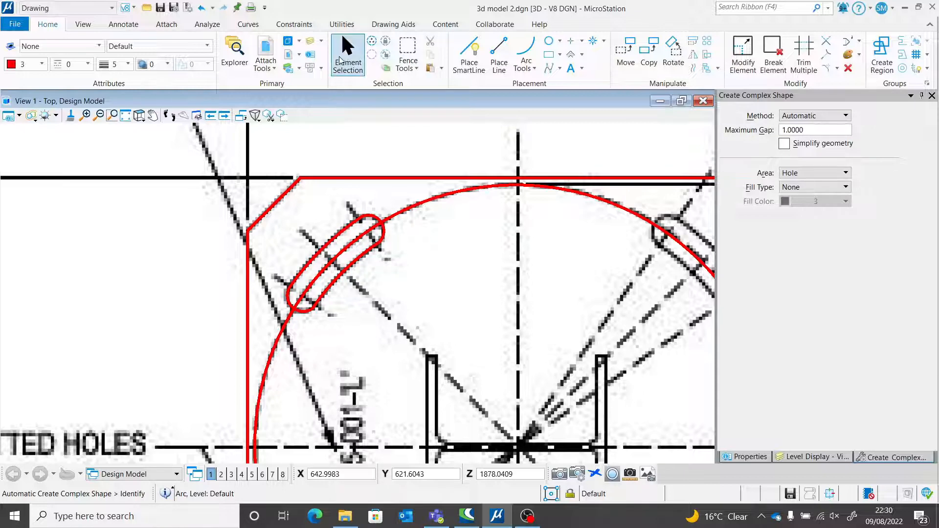
pyautogui.click(350, 272)
pyautogui.click(400, 299)
pyautogui.scroll(-2, 315, 256)
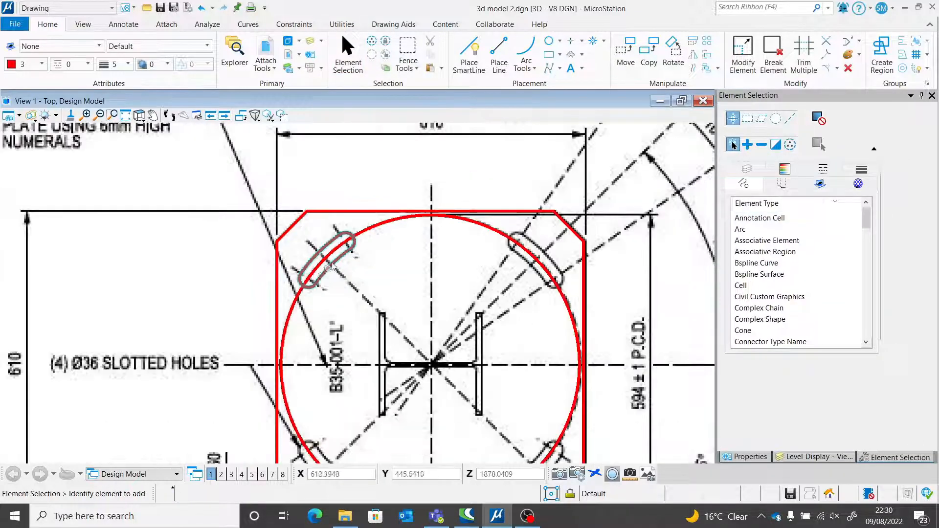
# Array the slot shape in a polar pattern about the plate centre: 4 copies, delta angle 90°, total angle 360°, items rotated.
pyautogui.click(341, 267)
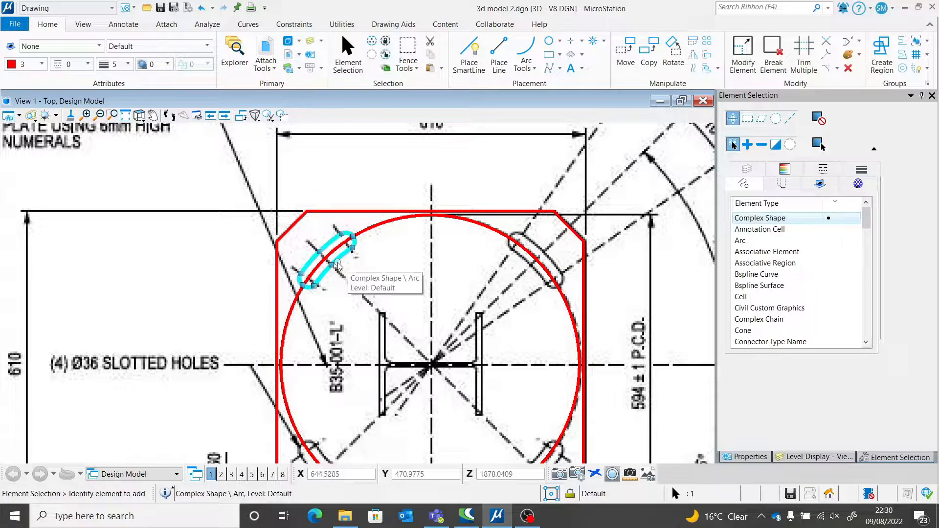
pyautogui.click(709, 45)
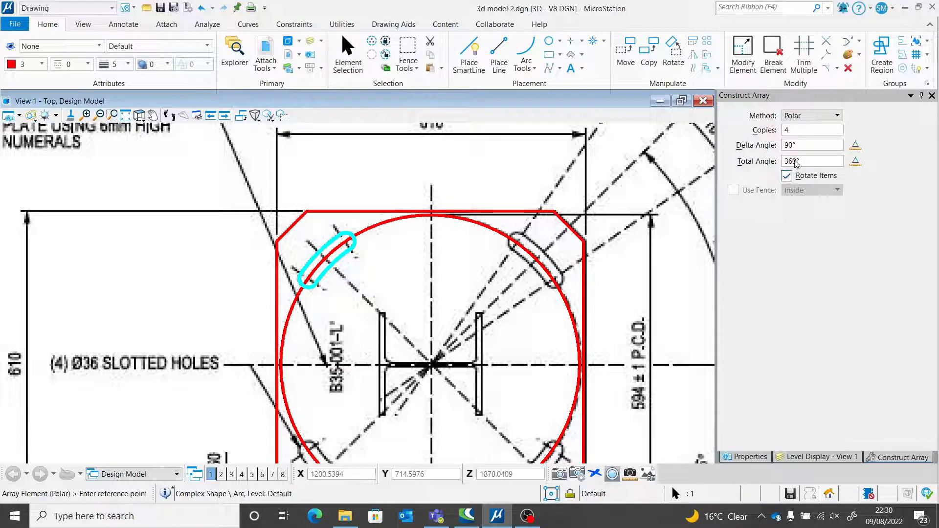
pyautogui.click(430, 365)
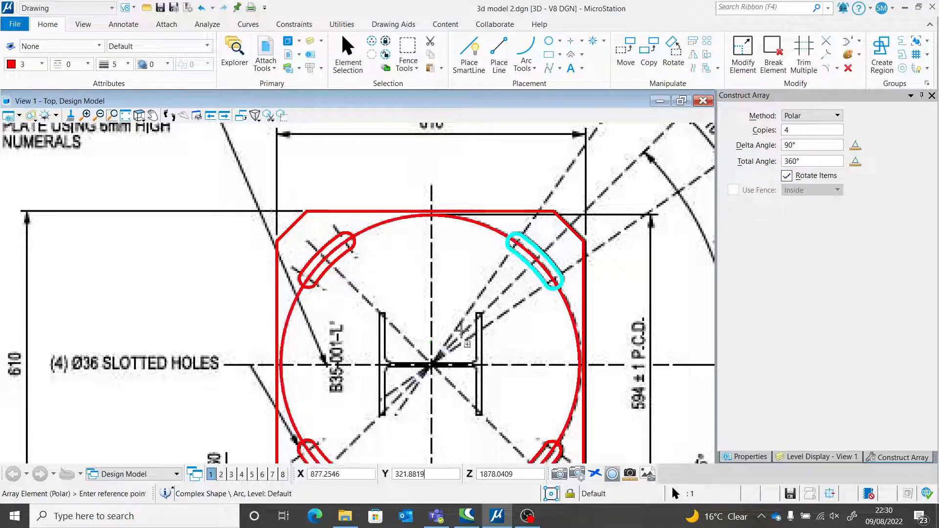
pyautogui.click(364, 72)
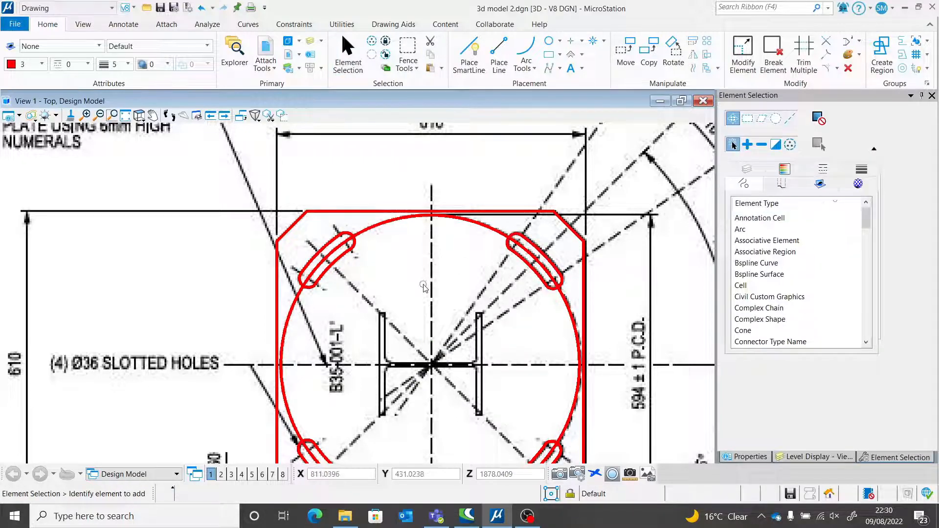
# Check the plate outline, pitch circle and four slots in the isometric view, then restore the top view.
pyautogui.click(140, 116)
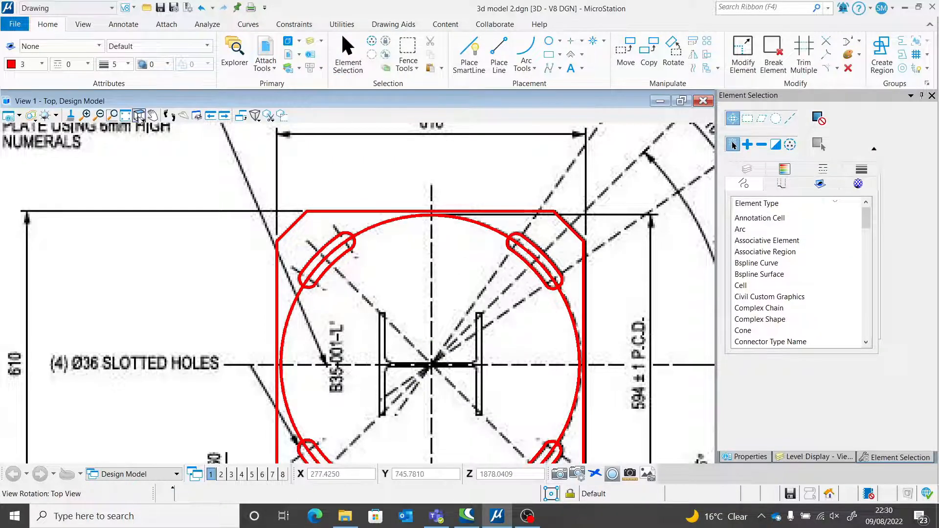
pyautogui.click(182, 186)
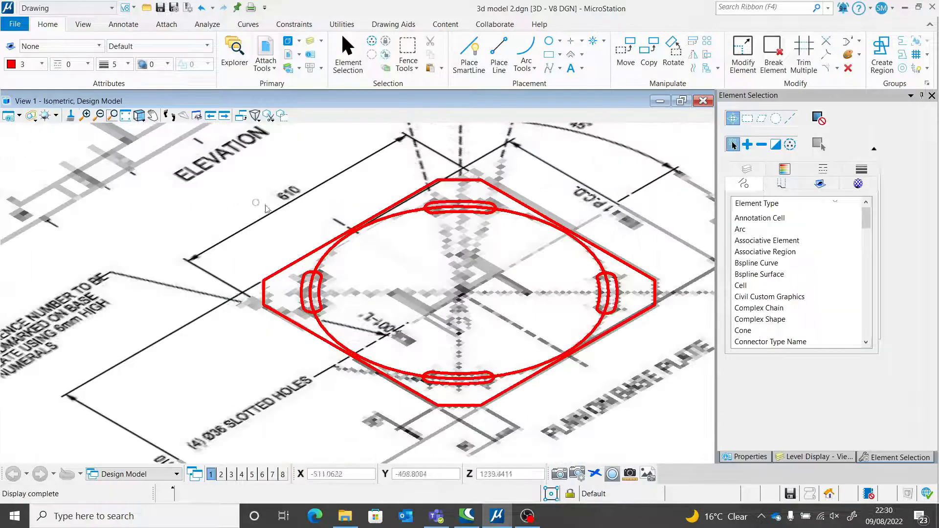
pyautogui.click(140, 117)
pyautogui.click(182, 145)
# Start a SmartLine where the I-section's left flange meets the horizontal centreline, running about 103 down its outer face to the flange tip.
pyautogui.scroll(5, 399, 378)
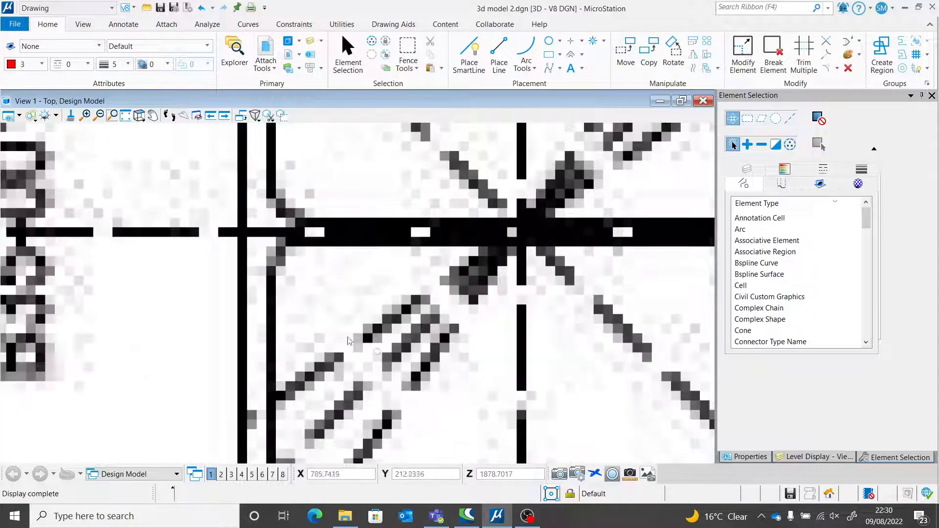
pyautogui.scroll(-2, 252, 233)
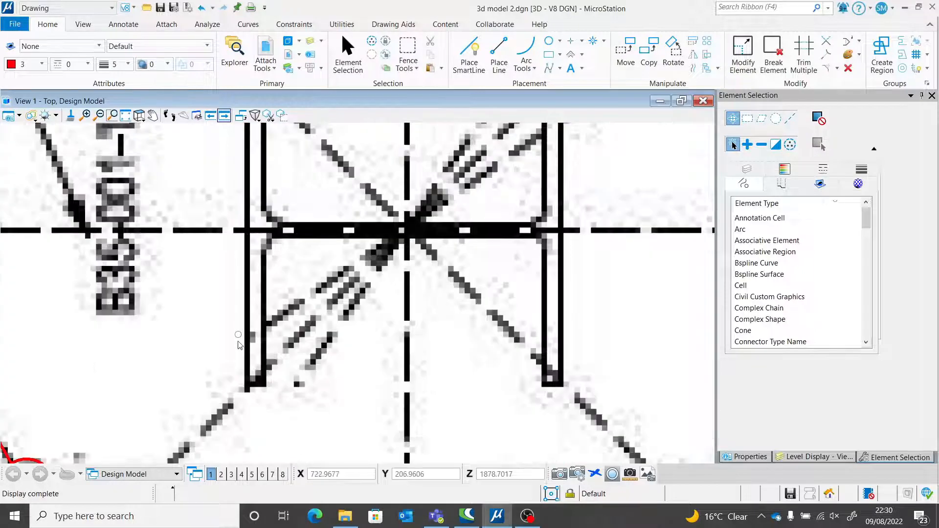
pyautogui.click(468, 57)
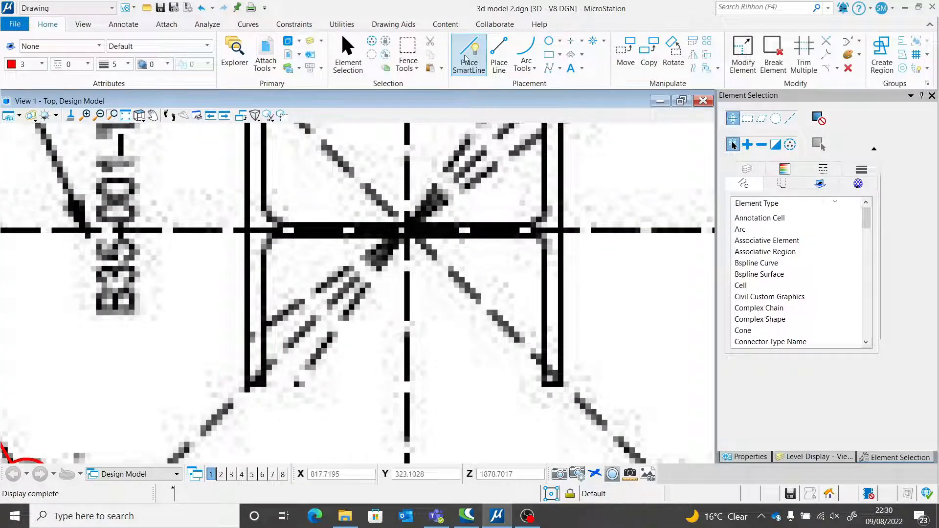
pyautogui.scroll(2, 241, 235)
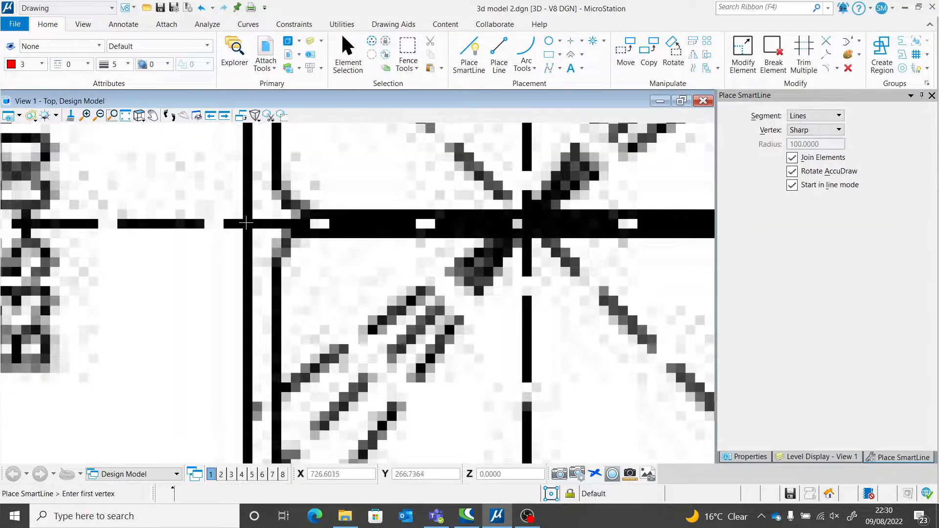
pyautogui.click(244, 224)
pyautogui.scroll(-3, 243, 224)
pyautogui.scroll(2, 247, 312)
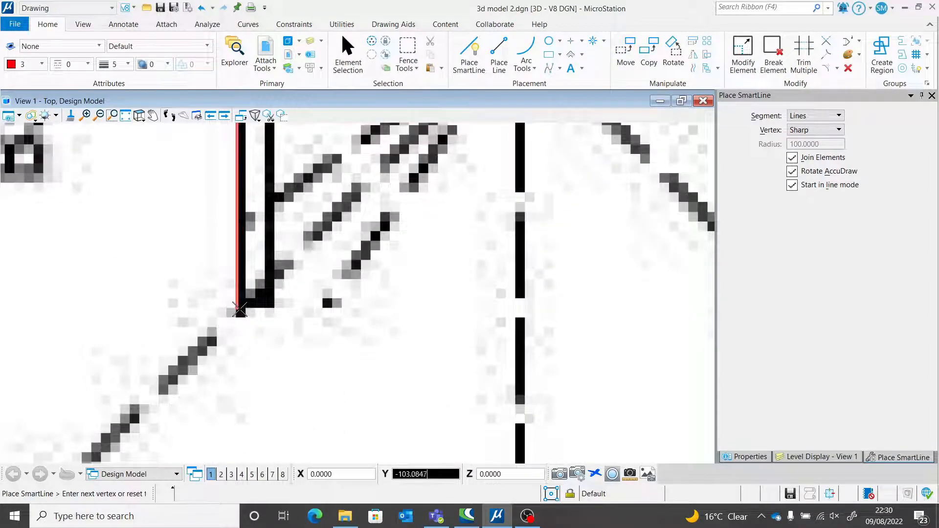
pyautogui.click(239, 309)
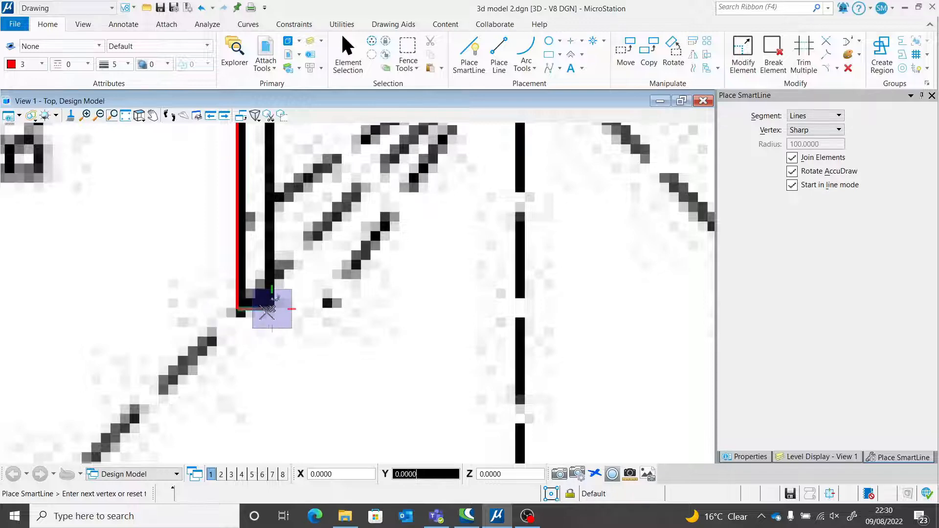
# Continue the SmartLine across the flange tip, about 98 up the inner face and about 93.5 along the web's underside to the vertical centreline.
pyautogui.scroll(-3, 267, 313)
pyautogui.scroll(3, 267, 223)
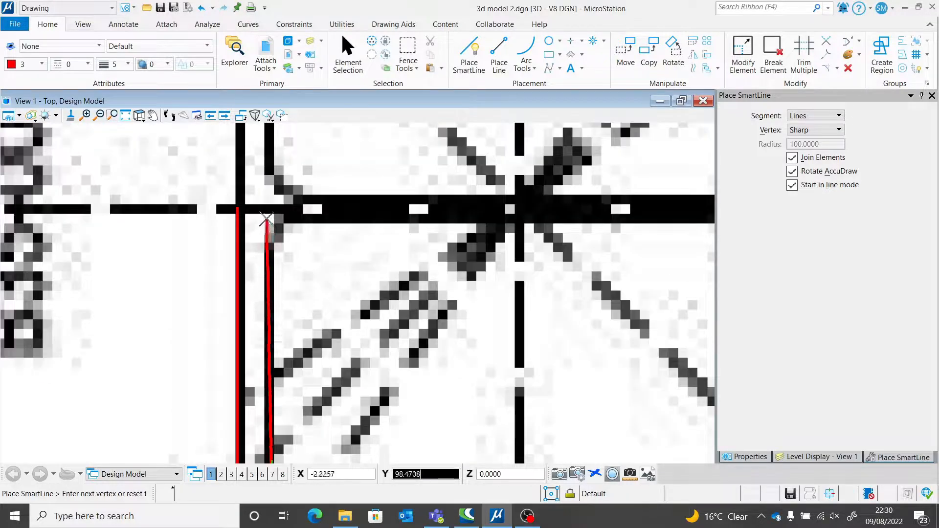
pyautogui.click(271, 219)
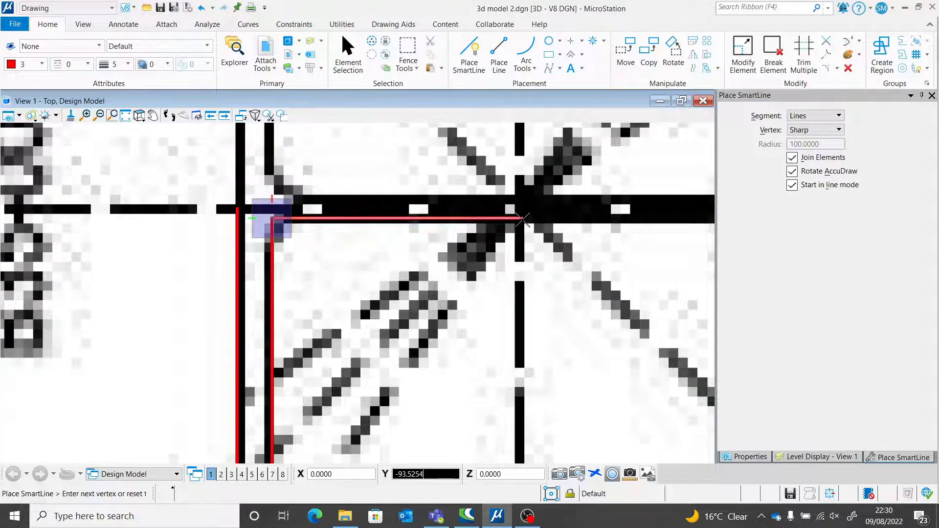
pyautogui.click(520, 219)
pyautogui.rightClick(497, 295)
pyautogui.click(348, 55)
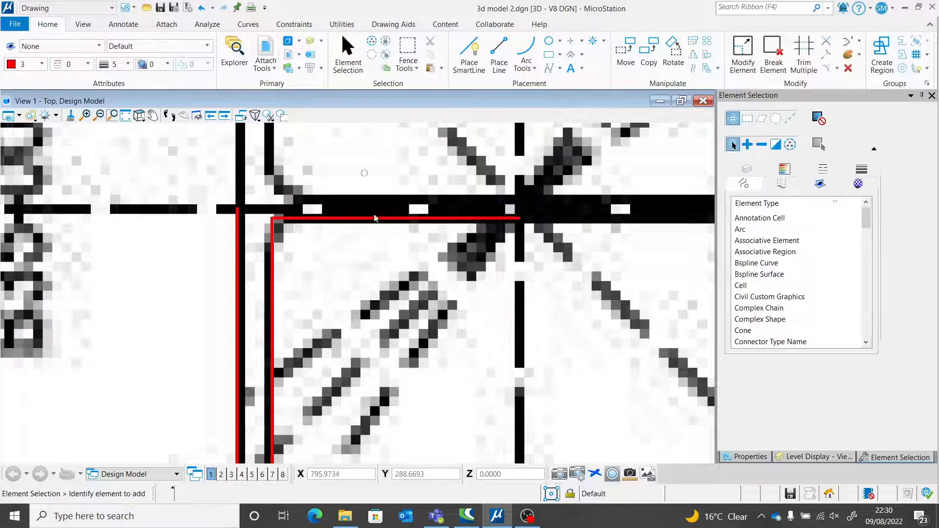
# Mirror a copy of the flange and web line string in the Vertical direction about its end on the vertical centreline.
pyautogui.click(311, 226)
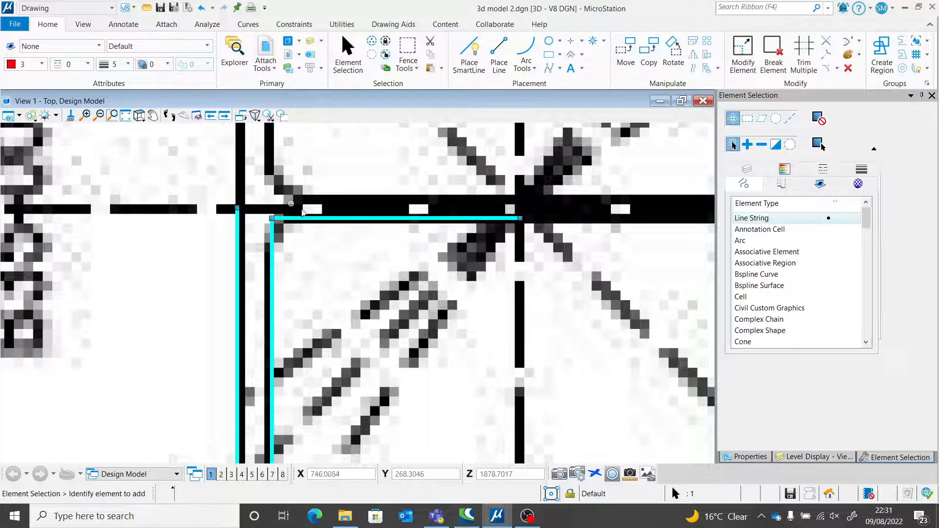
pyautogui.click(693, 54)
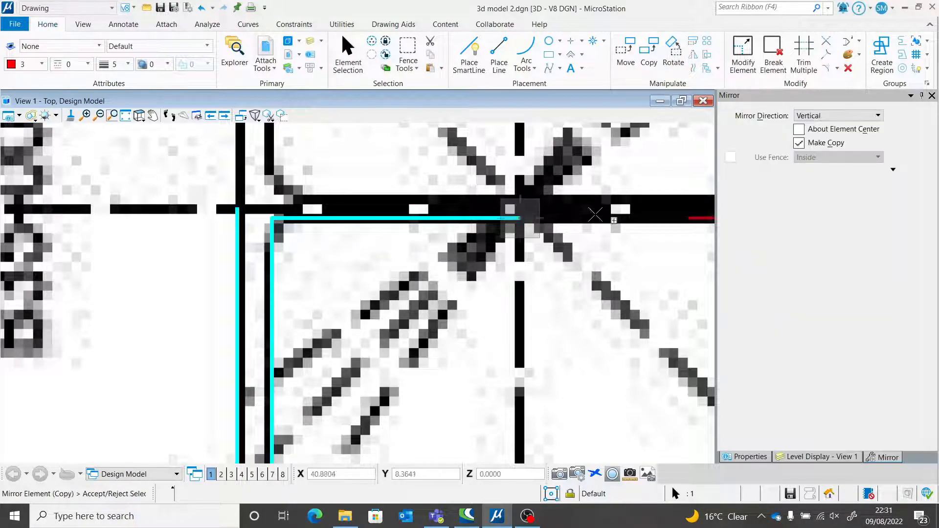
pyautogui.click(522, 218)
pyautogui.rightClick(539, 297)
pyautogui.scroll(-2, 417, 277)
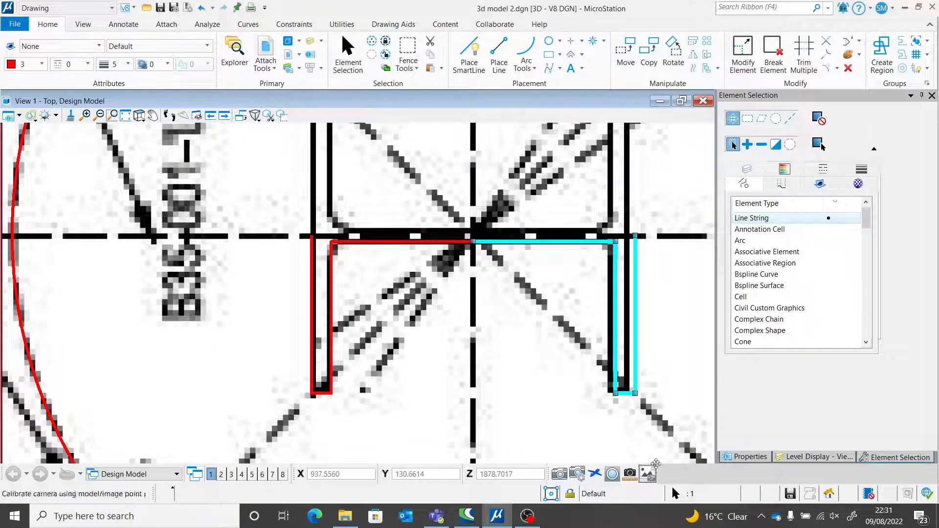
# Move the mirrored line string slightly left so its lines match the I-section's right flange in the drawing.
pyautogui.moveTo(654, 450); pyautogui.dragTo(324, 197)
pyautogui.scroll(2, 641, 289)
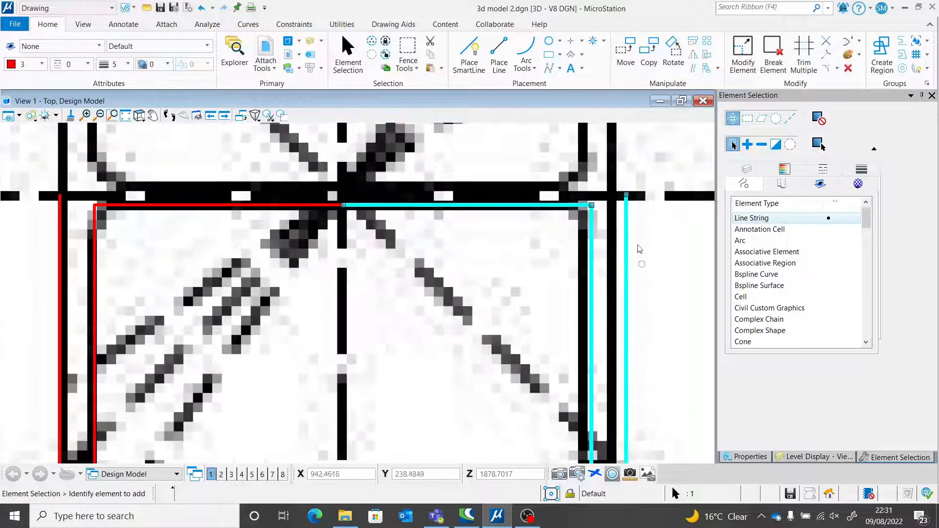
pyautogui.click(626, 52)
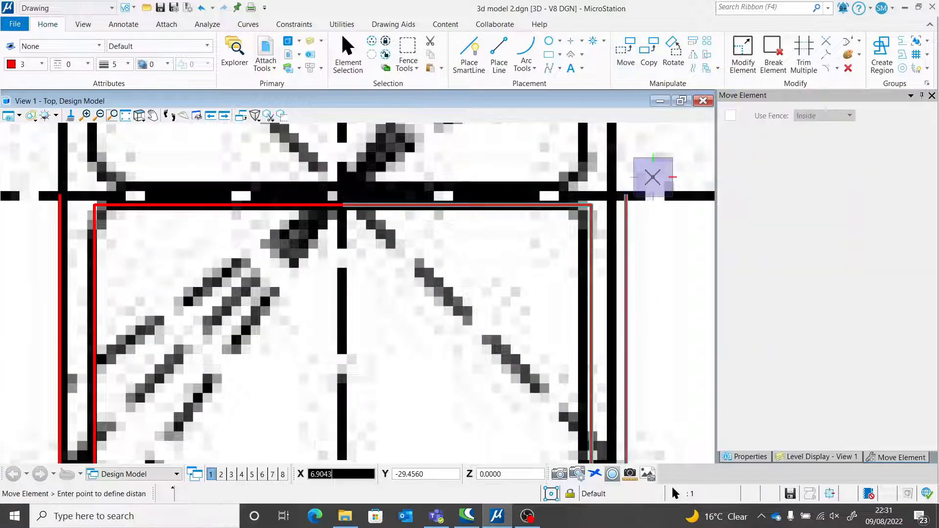
pyautogui.click(646, 177)
pyautogui.rightClick(654, 164)
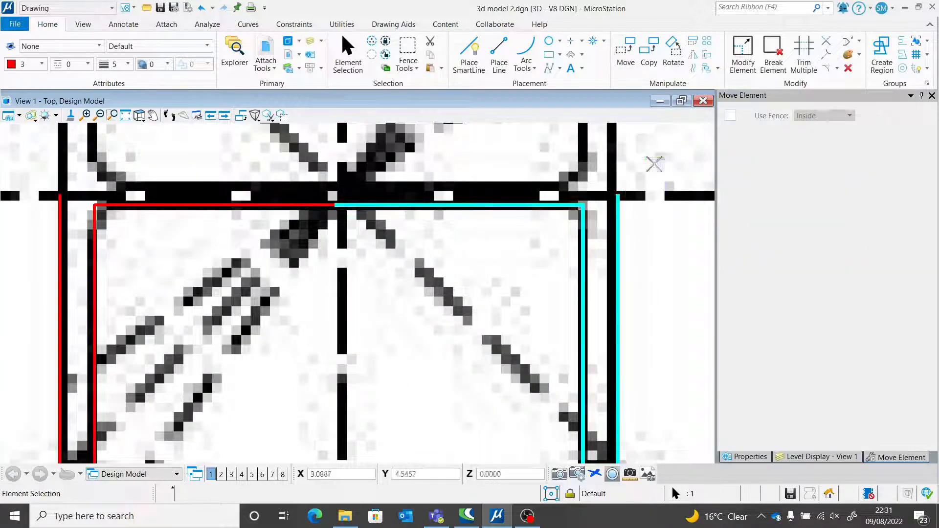
# Mirror a copy of both lower I-section line strings in the Horizontal direction about the centre of the pitch circle.
pyautogui.scroll(-2, 621, 255)
pyautogui.moveTo(641, 432); pyautogui.dragTo(213, 182)
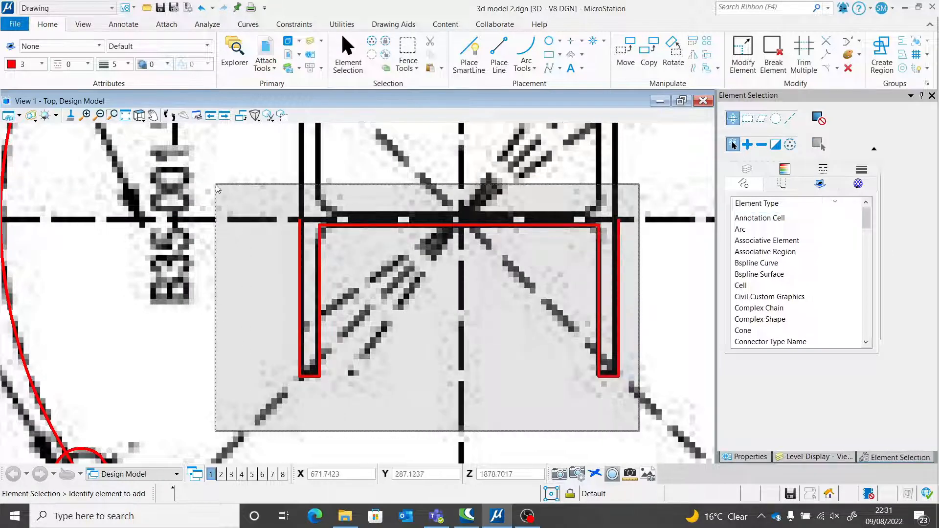
pyautogui.click(694, 54)
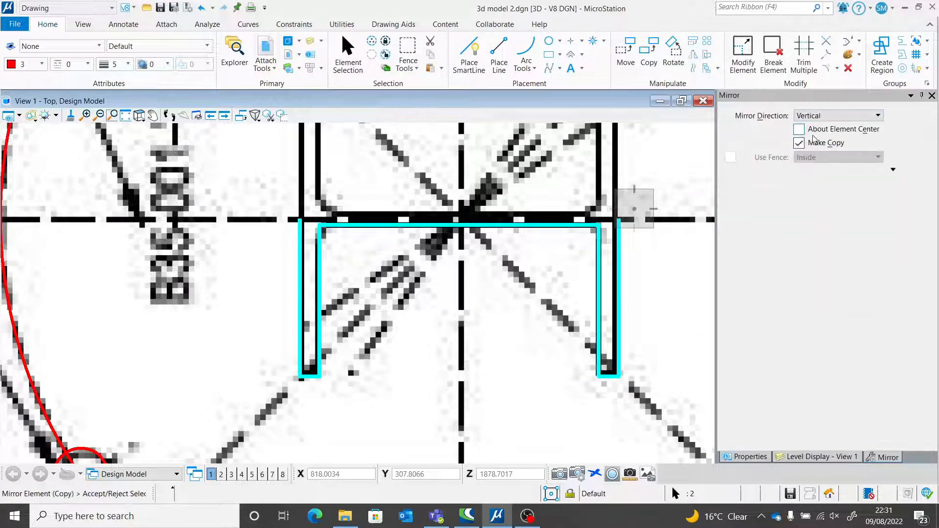
pyautogui.click(821, 119)
pyautogui.click(815, 128)
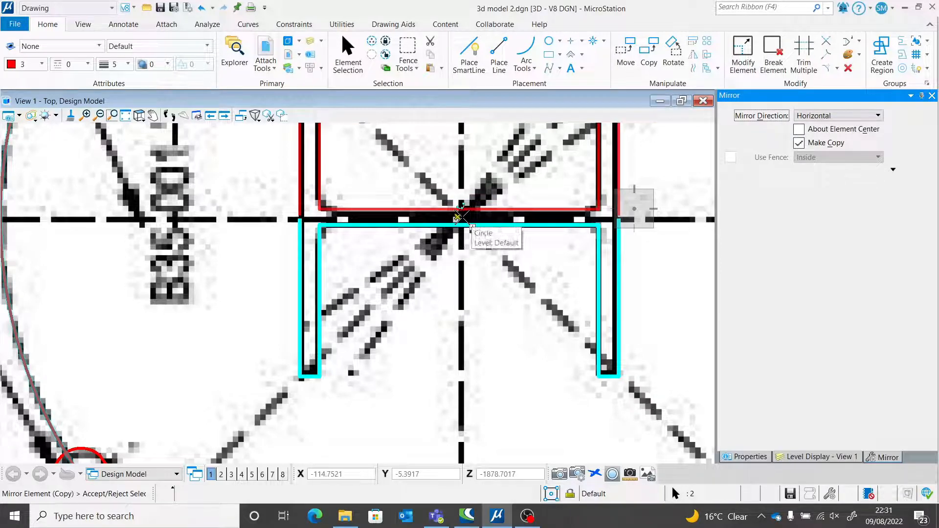
pyautogui.click(461, 217)
pyautogui.rightClick(493, 290)
pyautogui.click(472, 294)
# Extend the upper line string's end on the left flange's outer face down to meet the lower line string's end.
pyautogui.scroll(4, 282, 240)
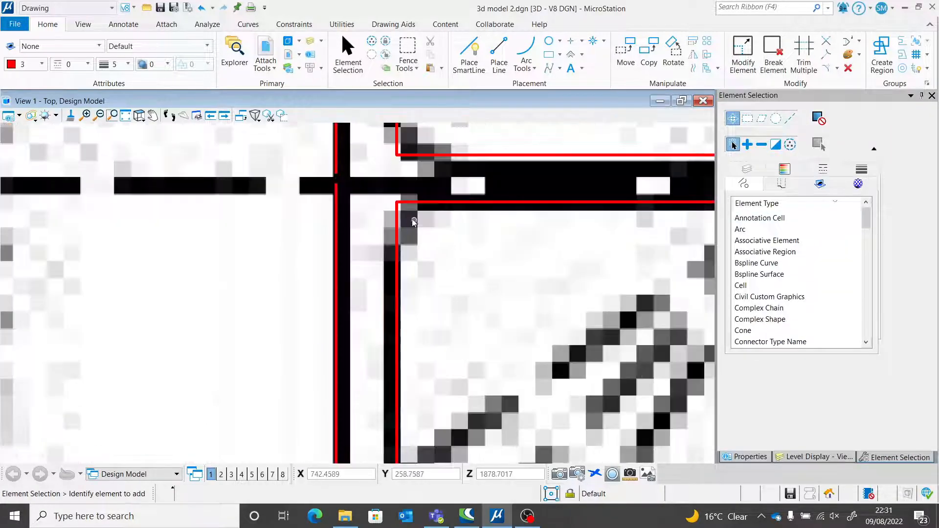
pyautogui.scroll(4, 328, 186)
pyautogui.click(345, 190)
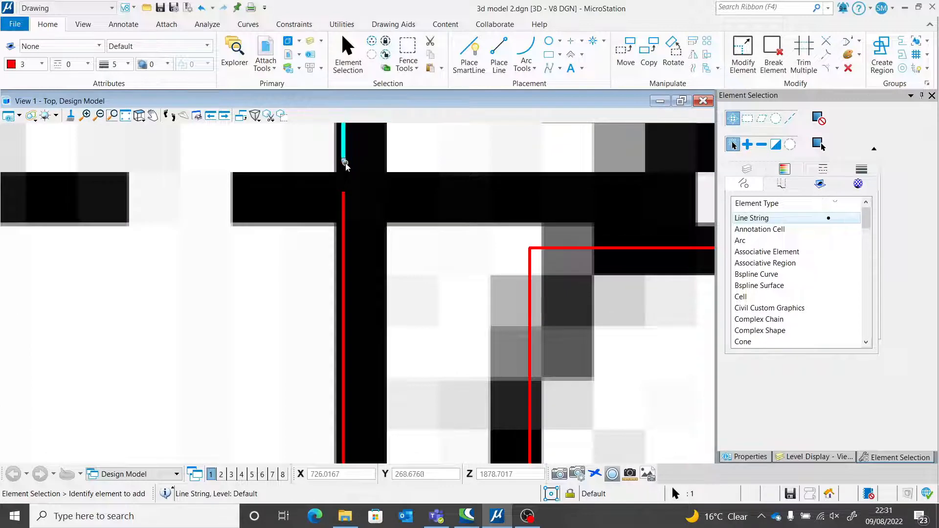
pyautogui.scroll(-6, 339, 201)
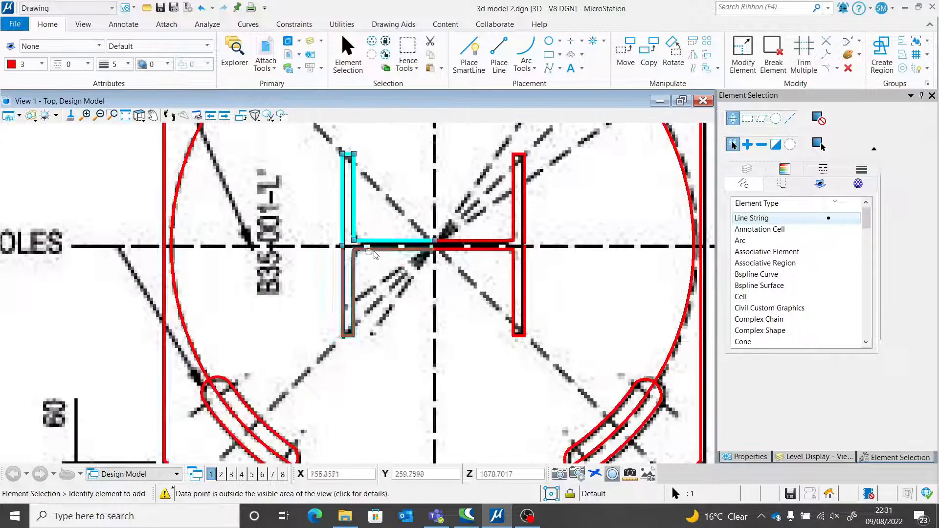
# Extend the lower line string's end on the right flange's outer face up to meet the upper line string's end.
pyautogui.scroll(5, 554, 250)
pyautogui.click(419, 263)
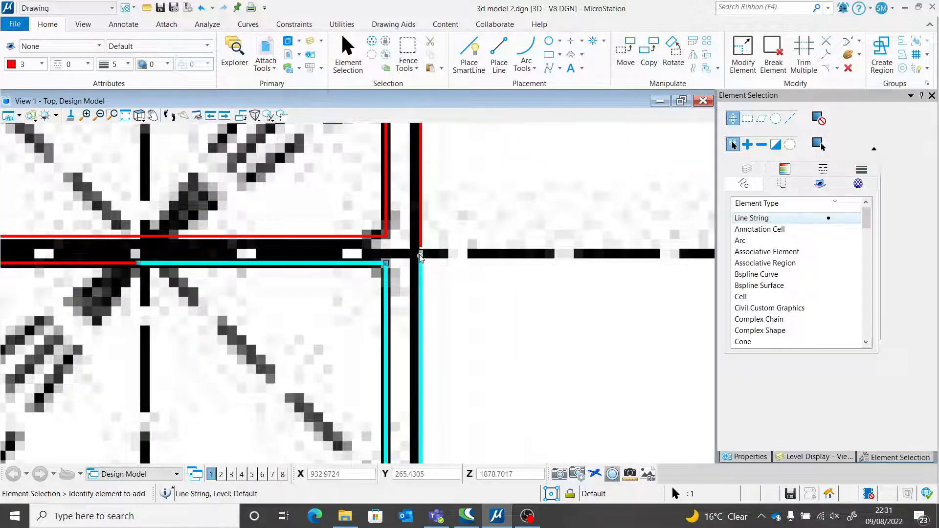
pyautogui.scroll(5, 419, 254)
pyautogui.moveTo(426, 248); pyautogui.dragTo(427, 216)
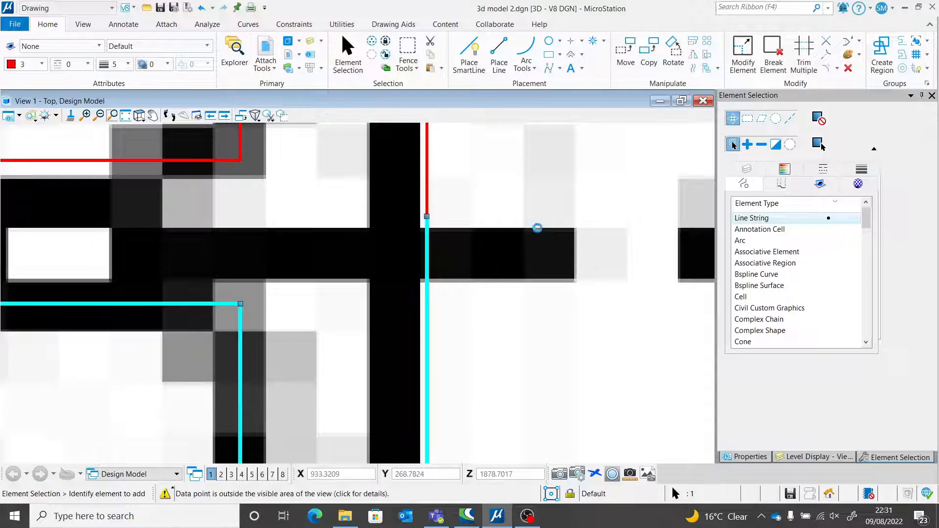
pyautogui.click(544, 240)
# Pull the ends of the right-hand upper and lower web lines back to the left-hand lines' ends at the vertical centreline.
pyautogui.scroll(-3, 545, 244)
pyautogui.scroll(-3, 546, 247)
pyautogui.scroll(4, 249, 224)
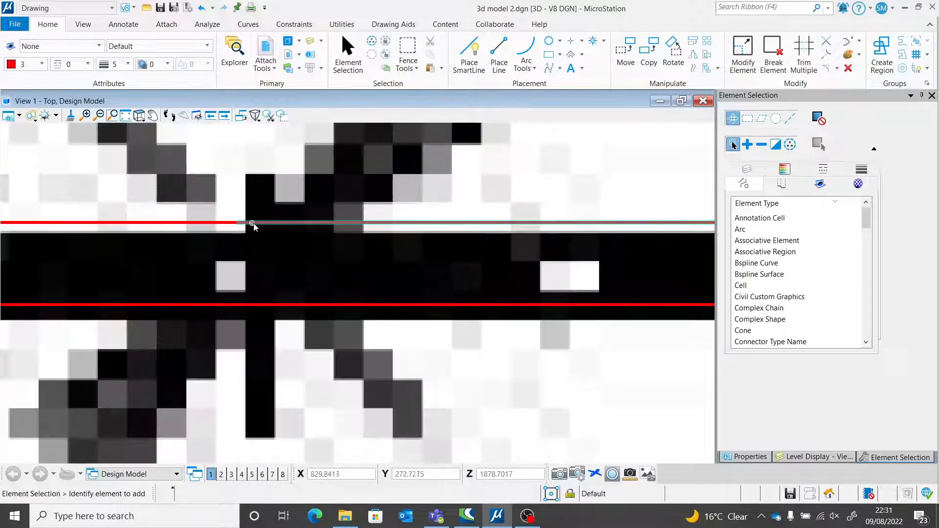
pyautogui.click(257, 223)
pyautogui.moveTo(237, 224); pyautogui.dragTo(263, 223)
pyautogui.click(331, 304)
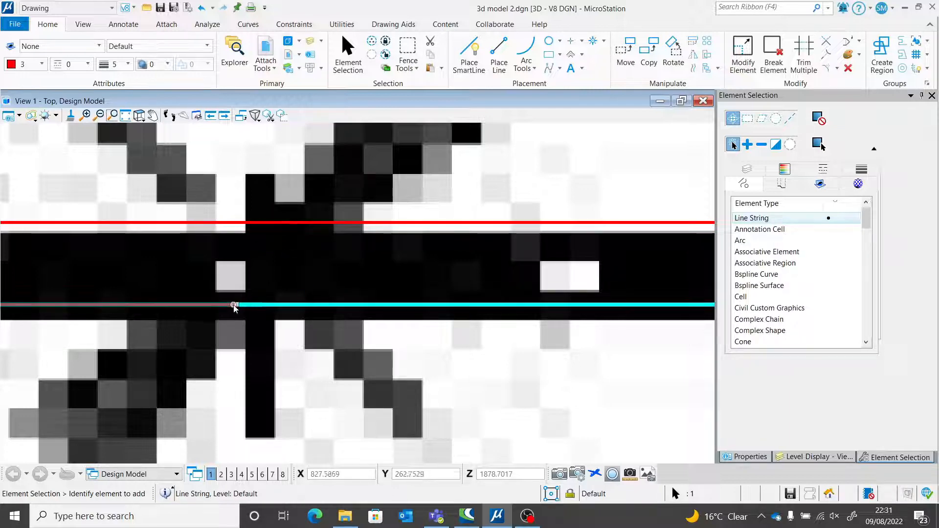
pyautogui.moveTo(237, 304); pyautogui.dragTo(264, 306)
pyautogui.click(323, 273)
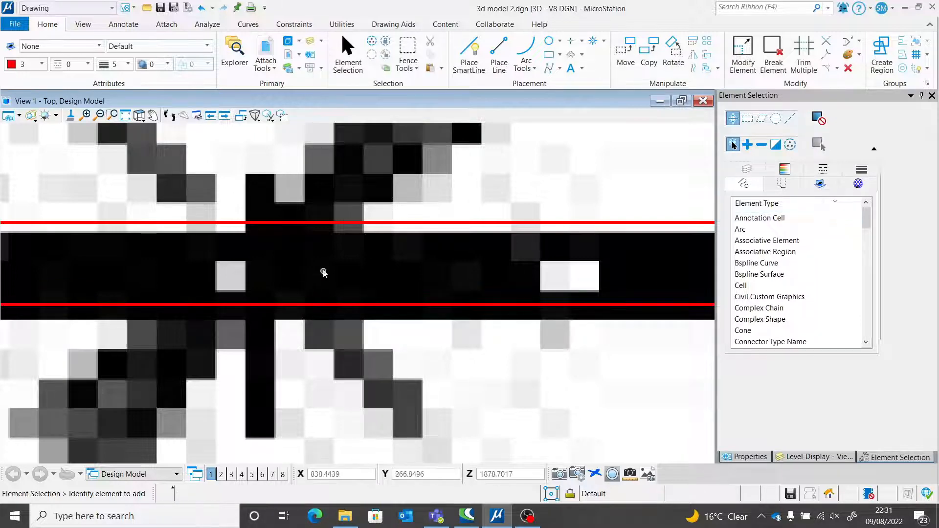
# Create a complex shape from the four I-section line strings with the Automatic method and a maximum gap of 1.0000.
pyautogui.scroll(-10, 322, 273)
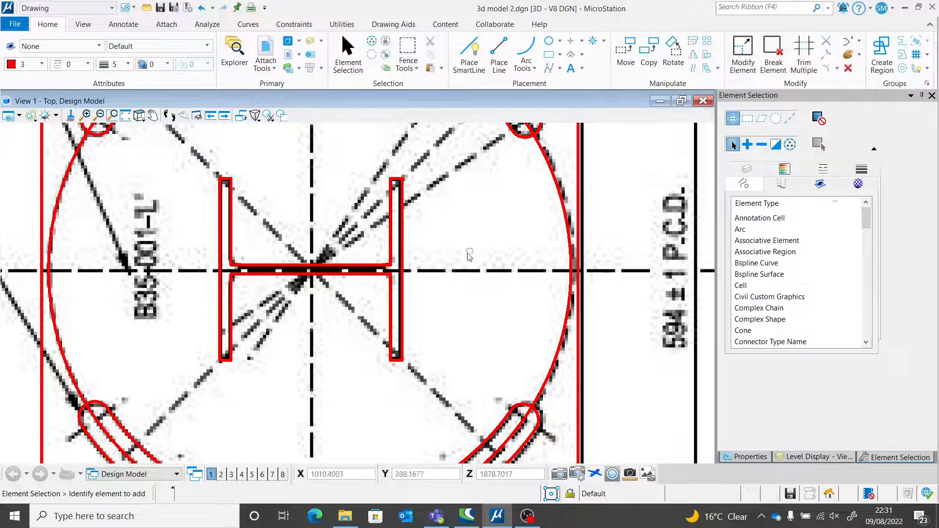
pyautogui.click(903, 55)
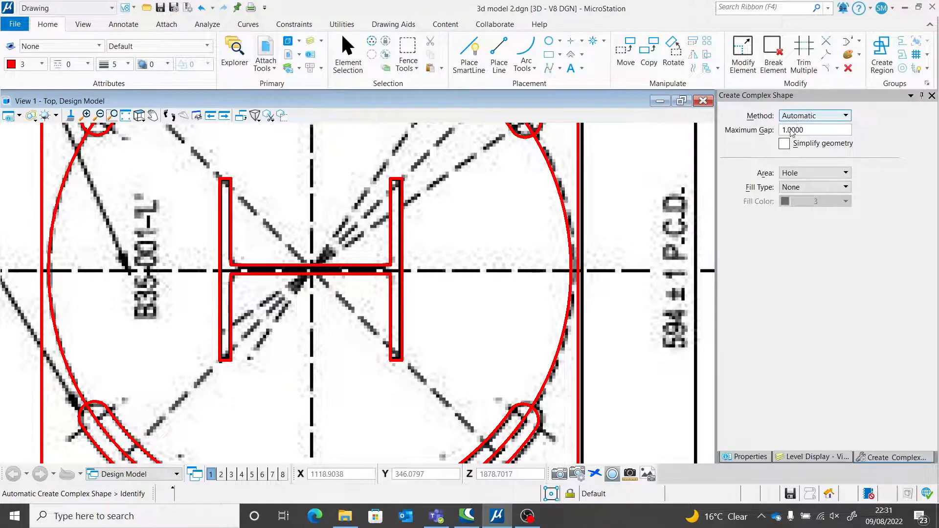
pyautogui.click(399, 275)
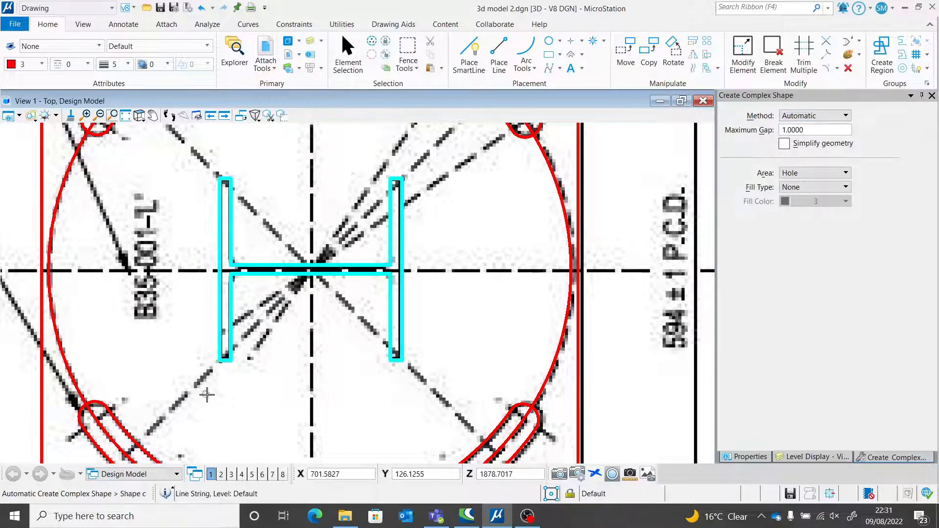
pyautogui.click(286, 380)
pyautogui.click(345, 66)
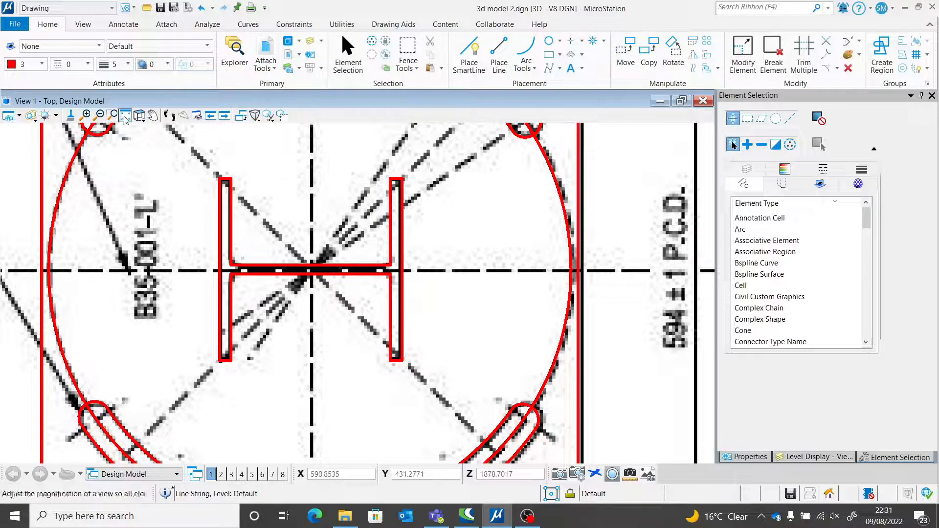
# Rotate the view to Isometric and frame the traced base plate in it.
pyautogui.click(139, 116)
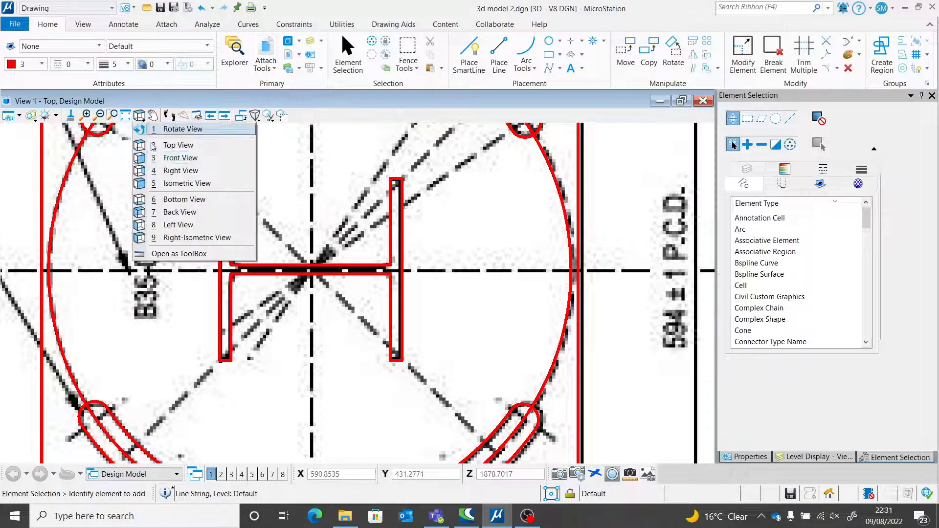
pyautogui.click(182, 183)
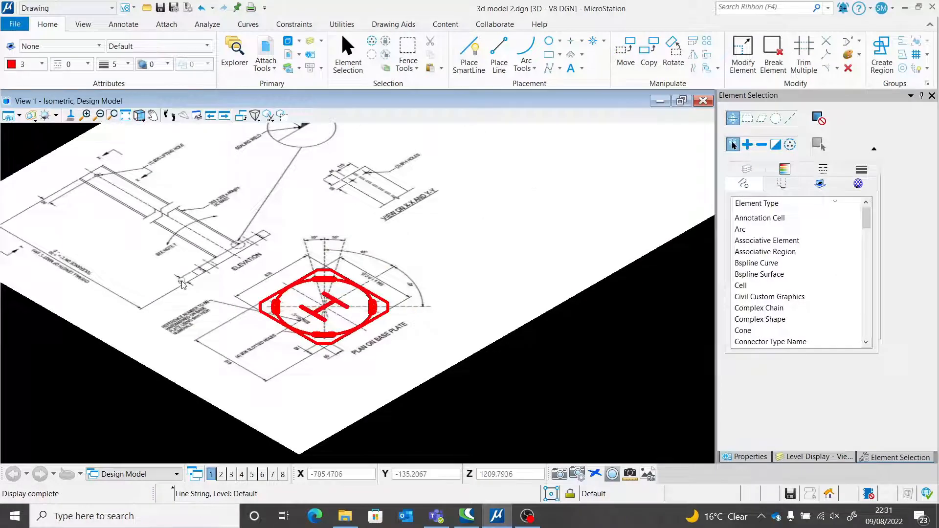
pyautogui.scroll(5, 186, 288)
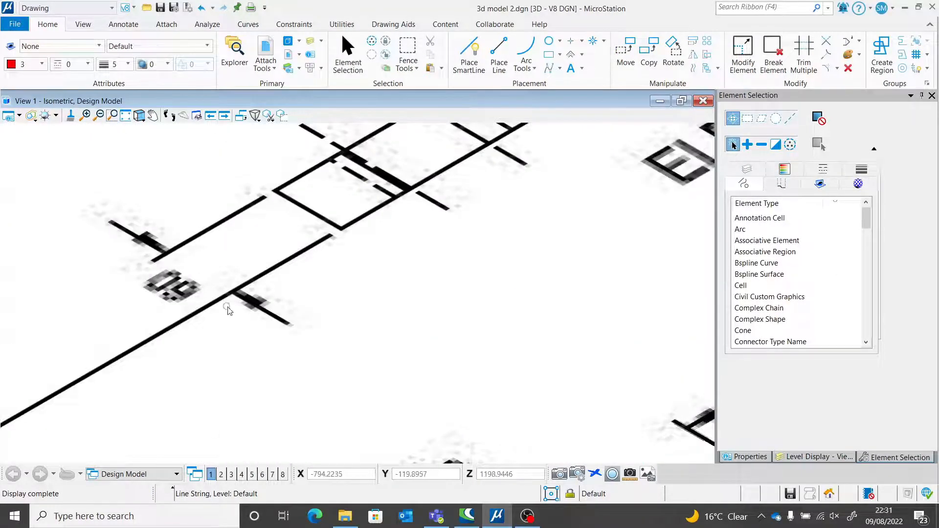
pyautogui.scroll(-5, 228, 318)
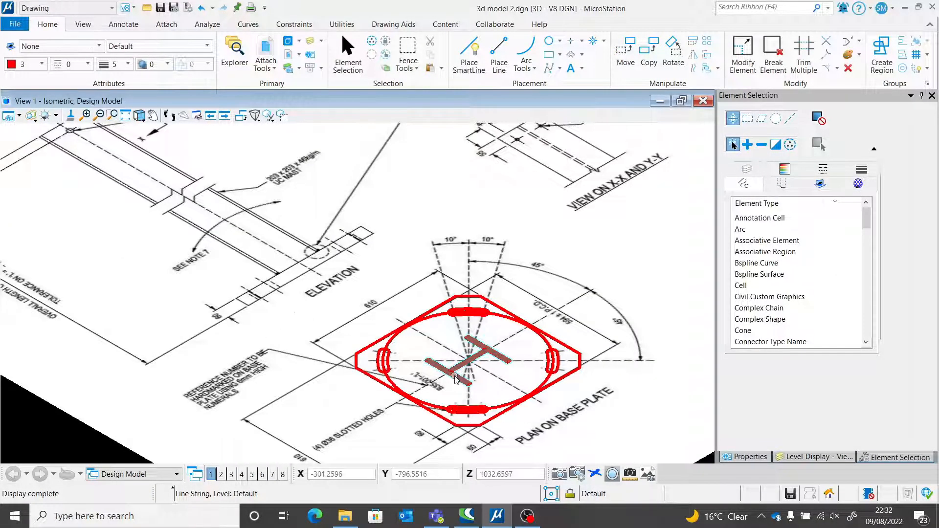
pyautogui.scroll(3, 283, 265)
pyautogui.scroll(-4, 283, 266)
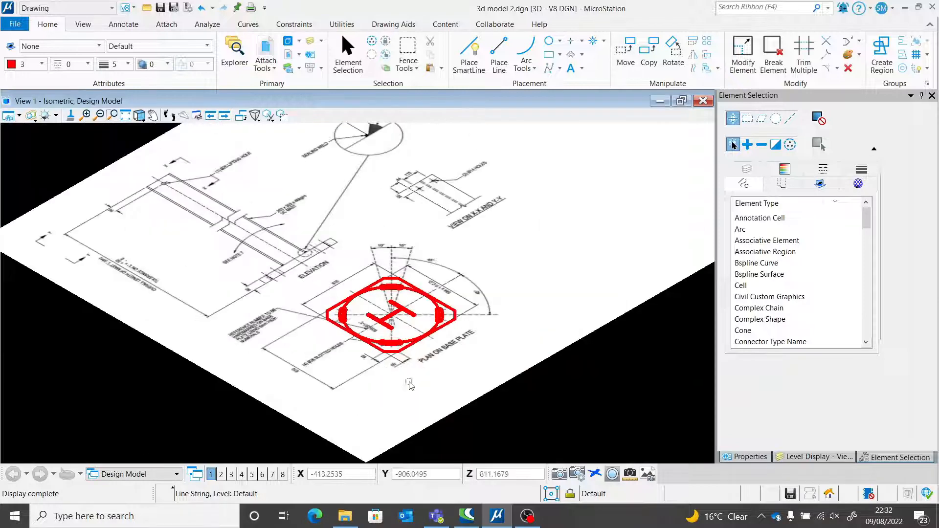
pyautogui.scroll(4, 364, 319)
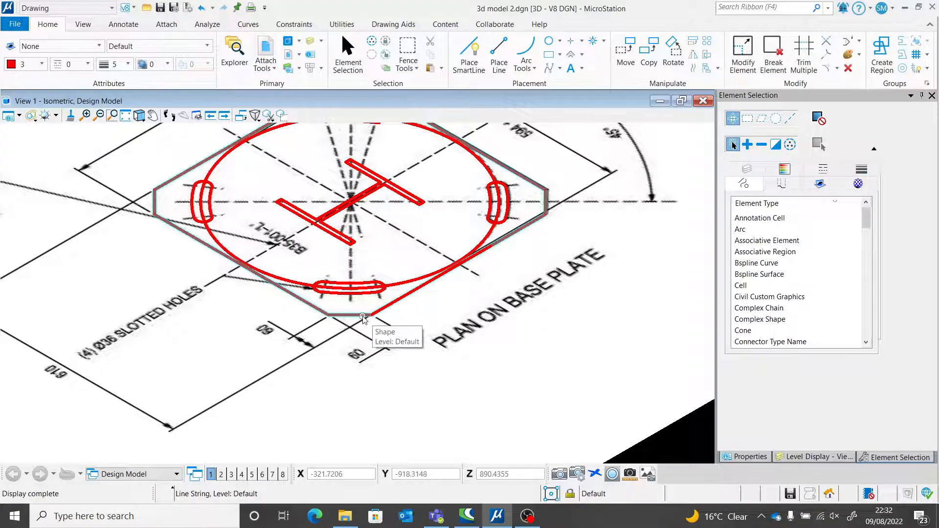
# Switch to the Modeling workflow and extrude the chamfered base plate outline 60 upward as a parametric solid.
pyautogui.click(380, 312)
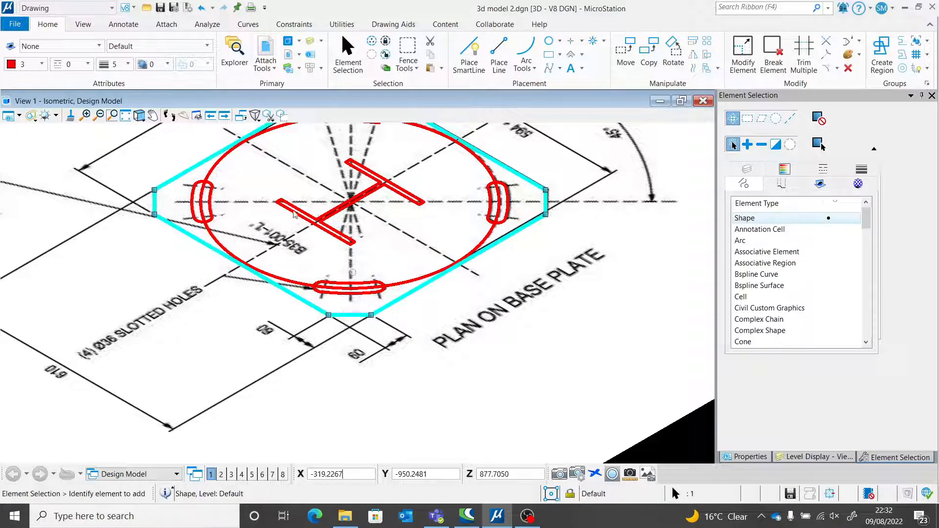
pyautogui.click(69, 8)
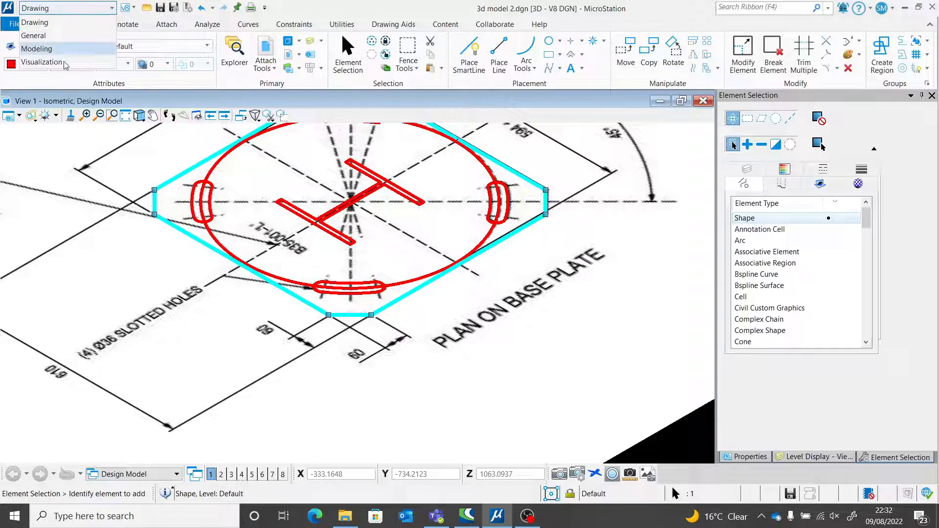
pyautogui.click(36, 48)
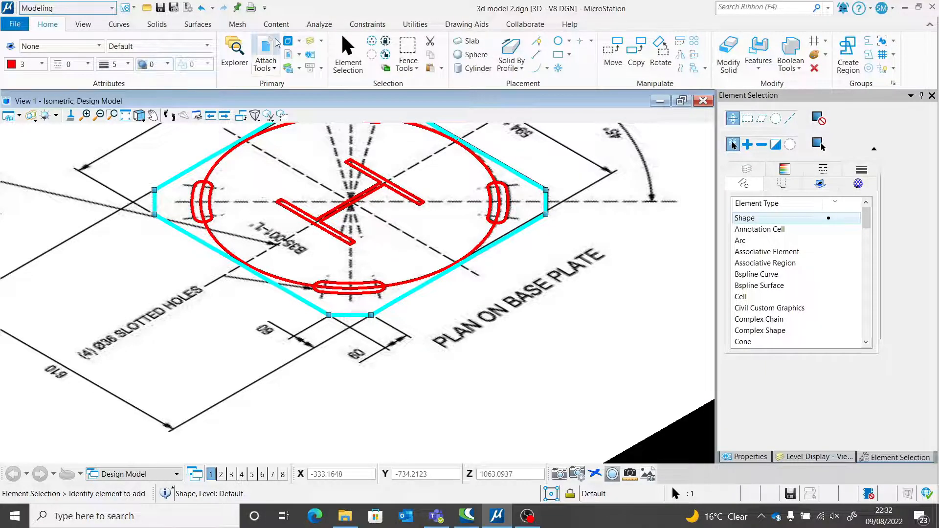
pyautogui.click(157, 25)
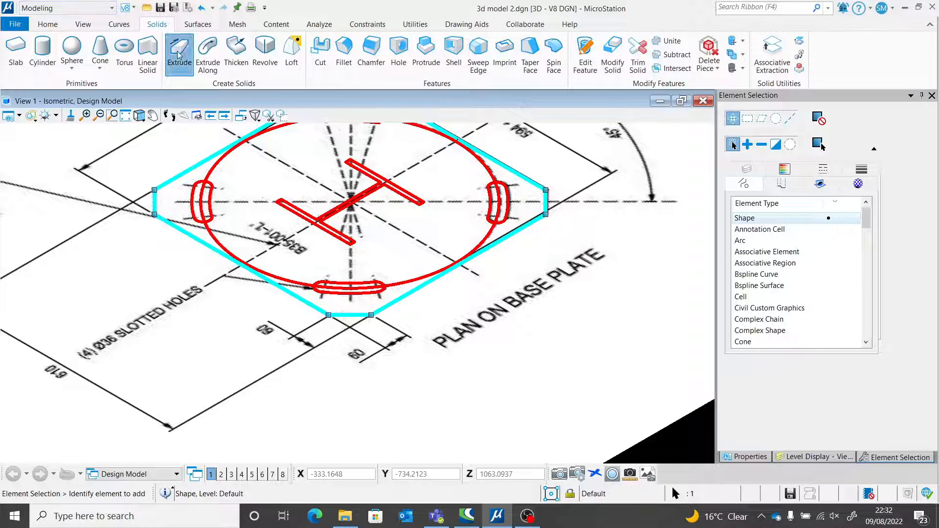
pyautogui.click(179, 51)
pyautogui.click(310, 306)
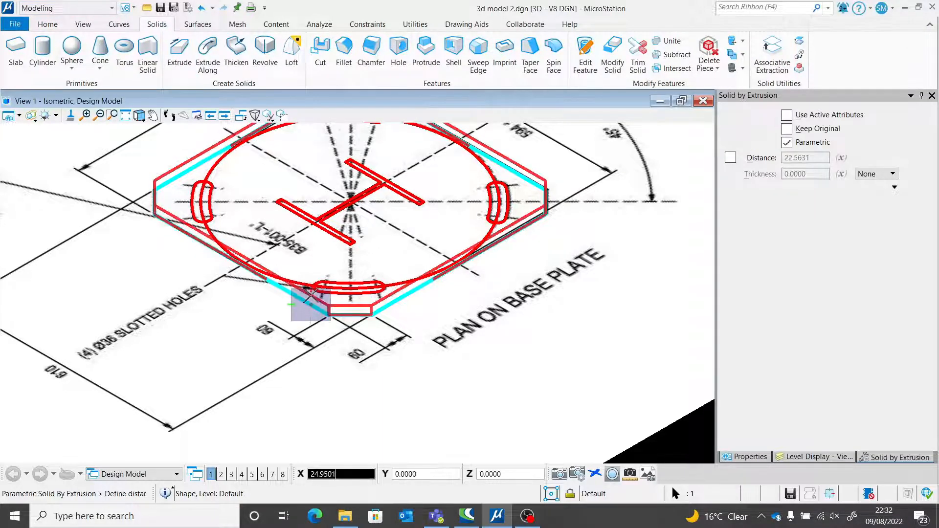
pyautogui.write('60')
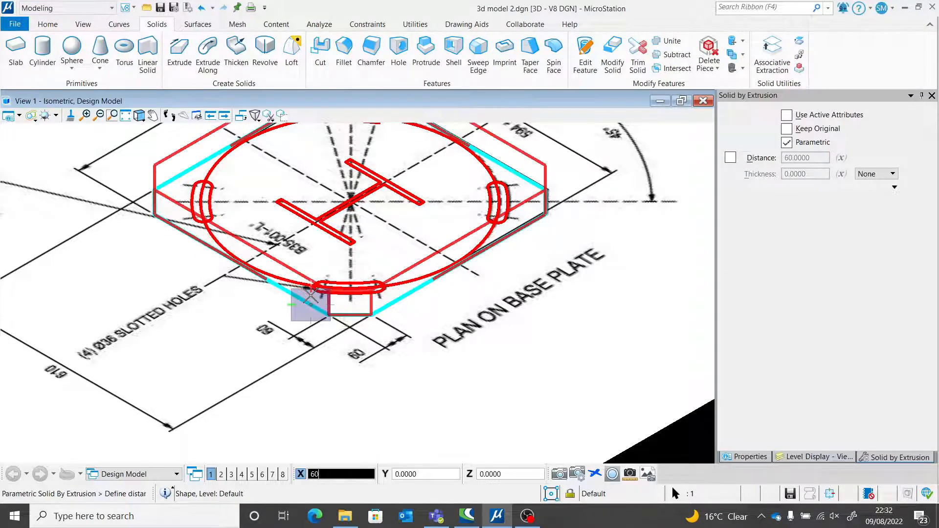
pyautogui.click(310, 297)
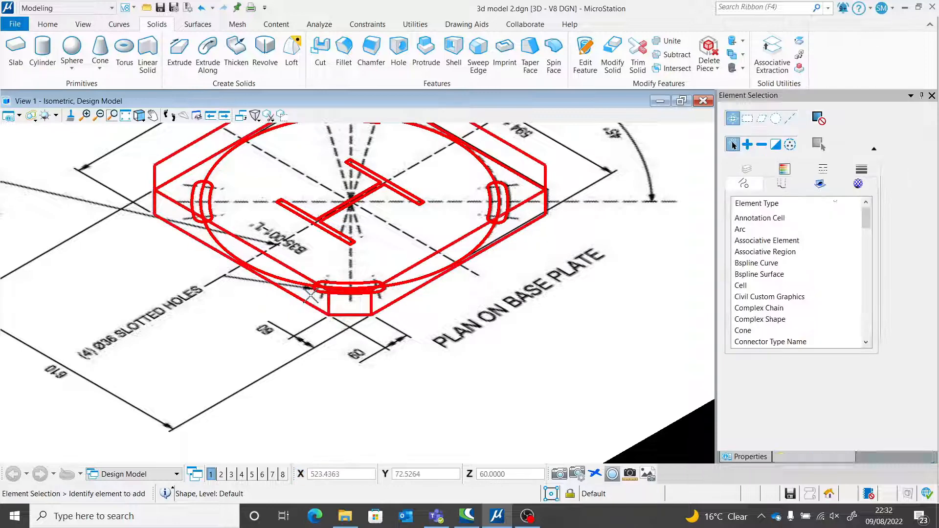
# In the Front view, move the I-section complex shape vertically from the plate's underside to its top face.
pyautogui.click(354, 243)
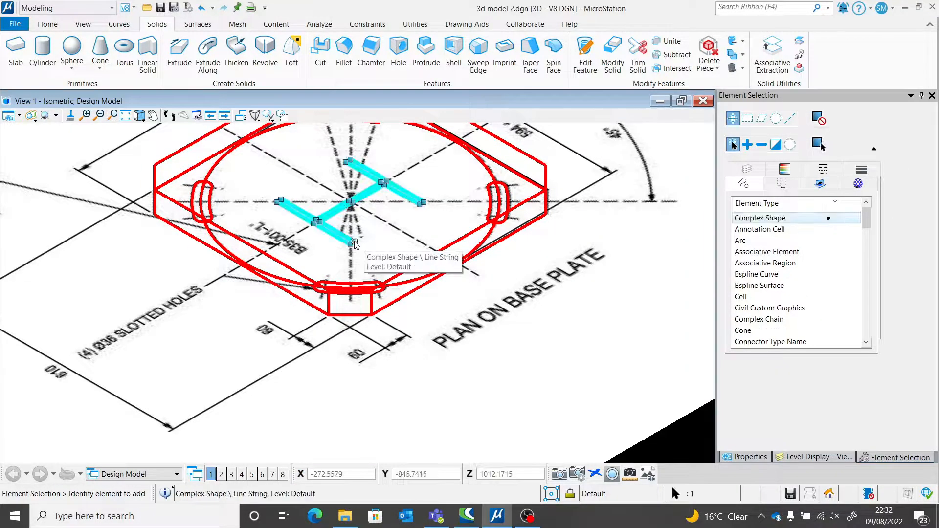
pyautogui.click(140, 119)
pyautogui.click(172, 157)
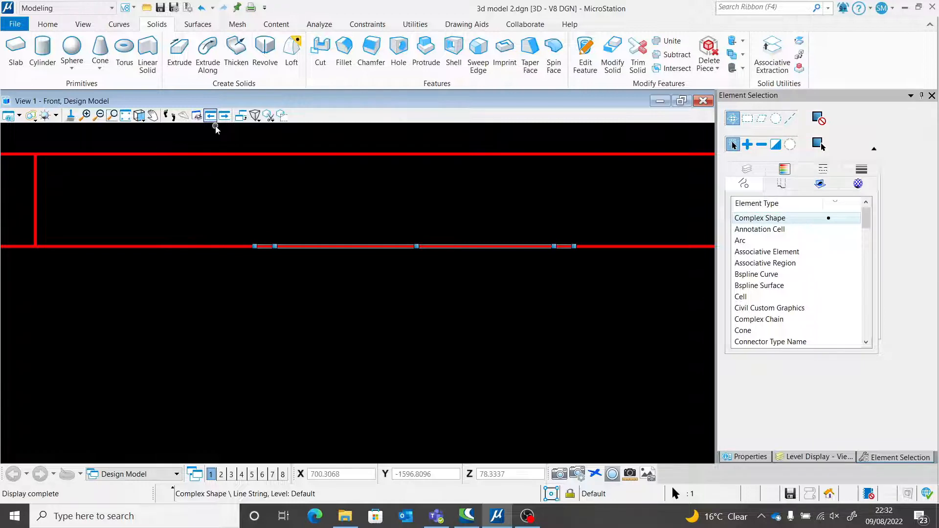
pyautogui.click(47, 25)
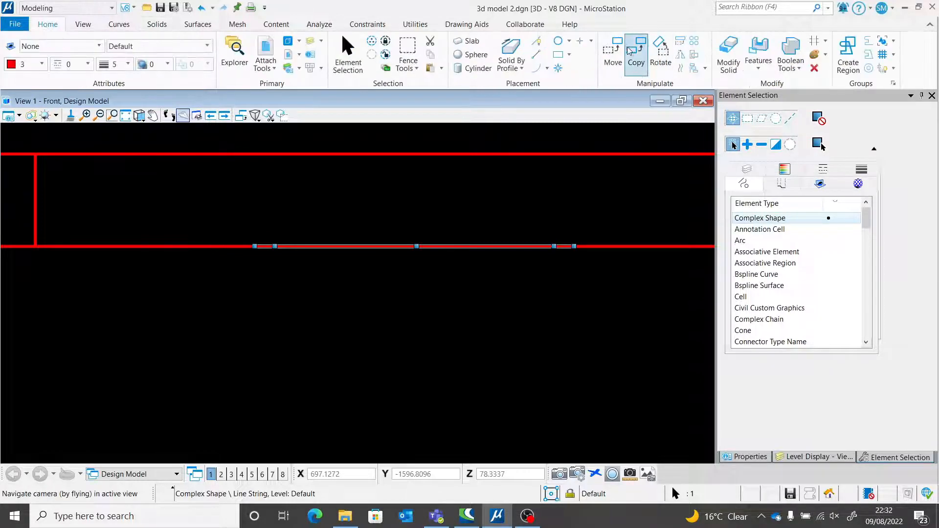
pyautogui.click(614, 53)
pyautogui.click(417, 246)
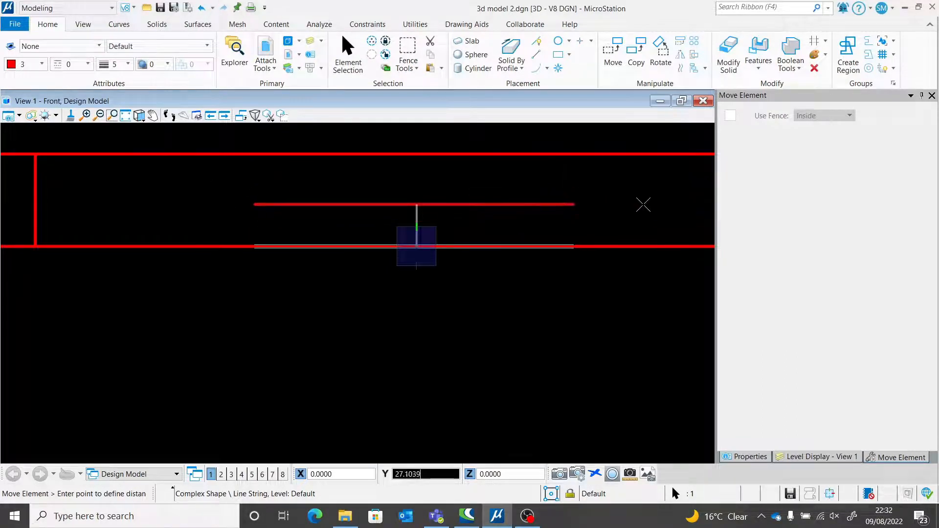
pyautogui.click(416, 155)
pyautogui.press('Escape')
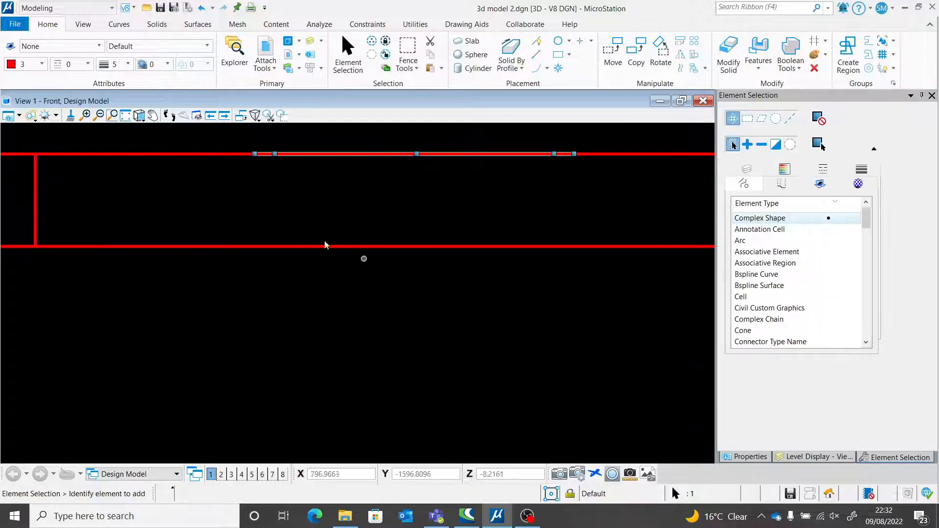
# Return the view to Isometric and frame the raised I-section shape on the base plate.
pyautogui.click(140, 115)
pyautogui.click(181, 184)
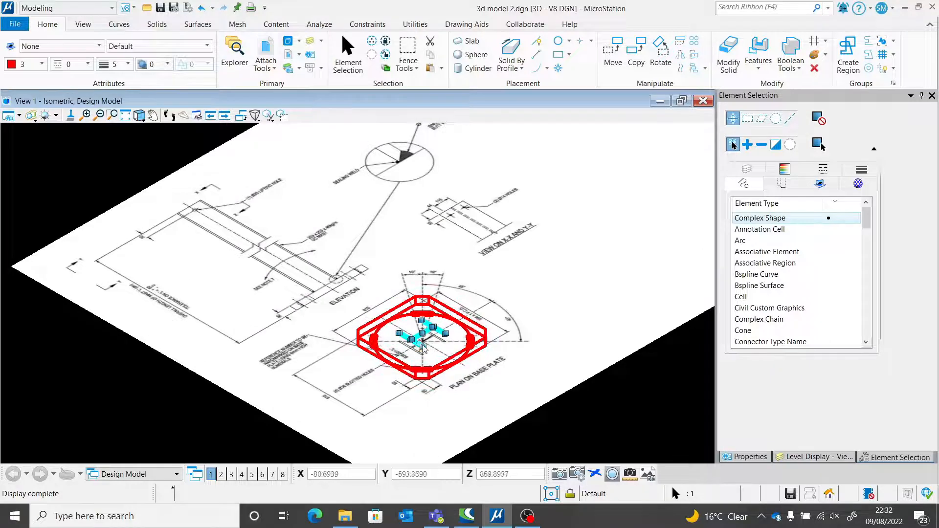
pyautogui.scroll(5, 423, 348)
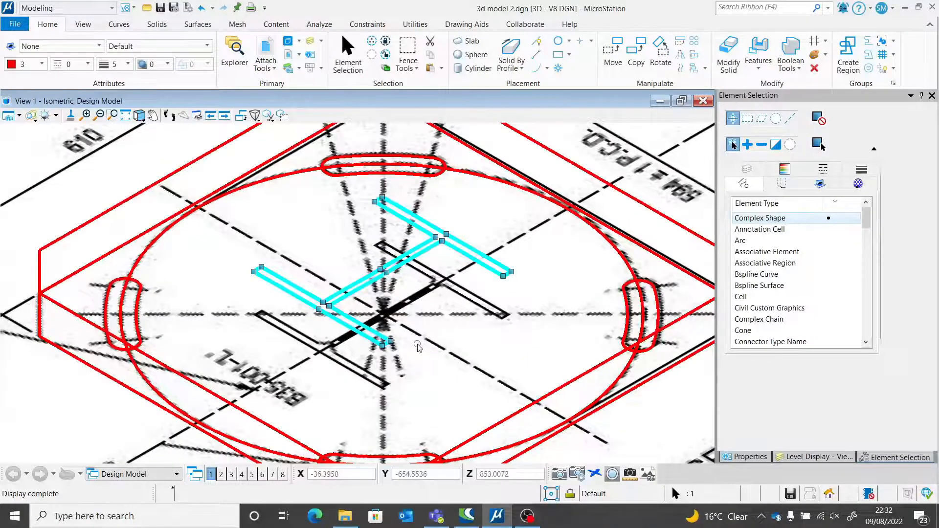
# Extrude the I-section shape 7000 upward from the base plate's top face as a parametric solid.
pyautogui.click(511, 52)
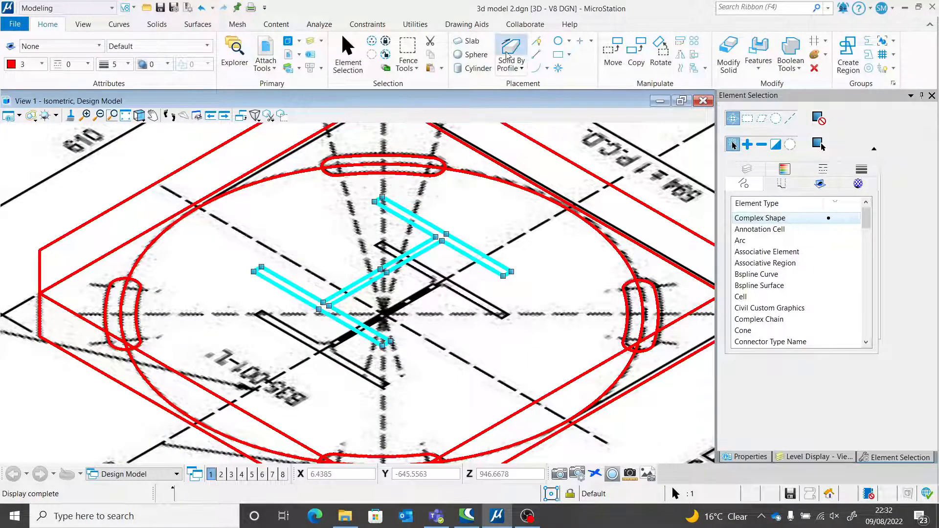
pyautogui.click(384, 342)
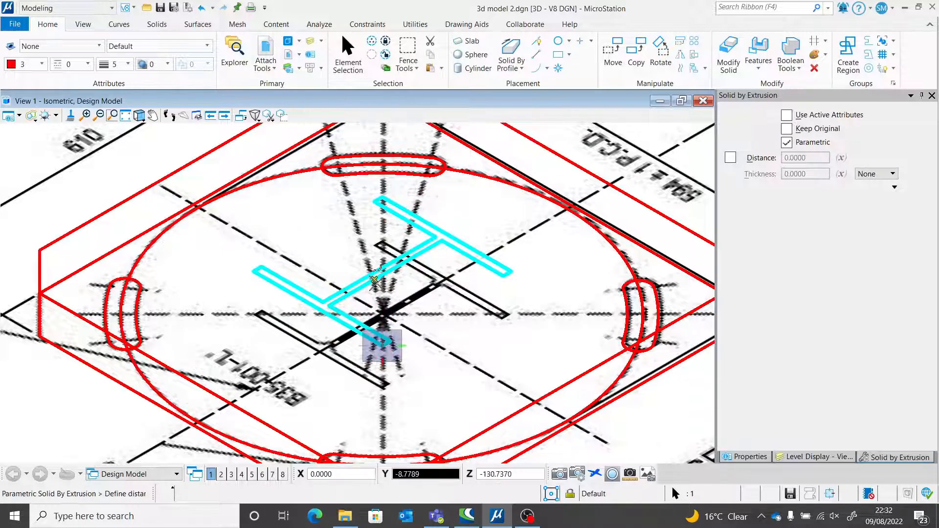
pyautogui.write('700')
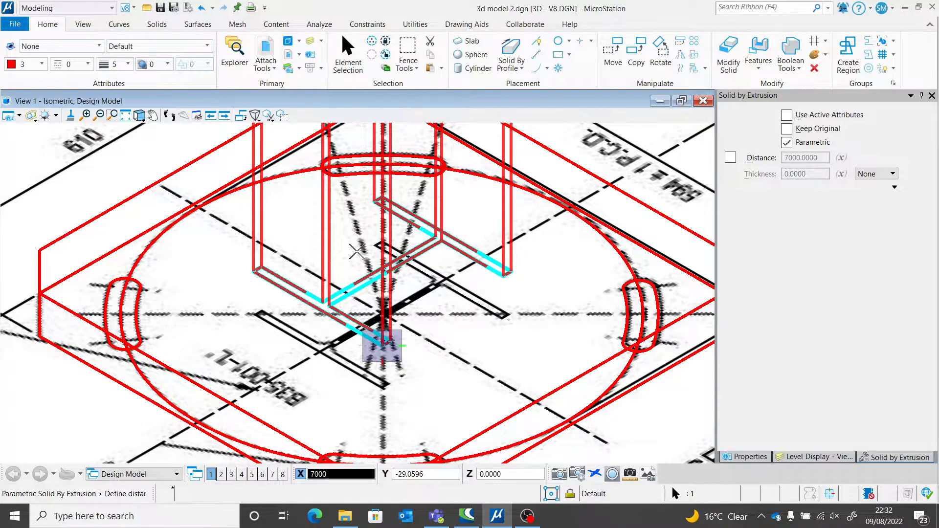
pyautogui.click(357, 251)
pyautogui.scroll(-10, 321, 316)
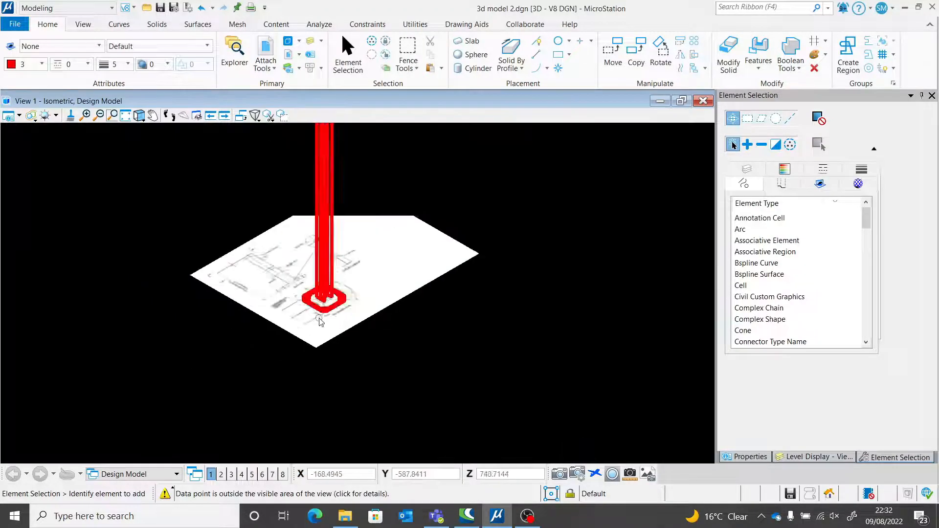
pyautogui.scroll(5, 321, 291)
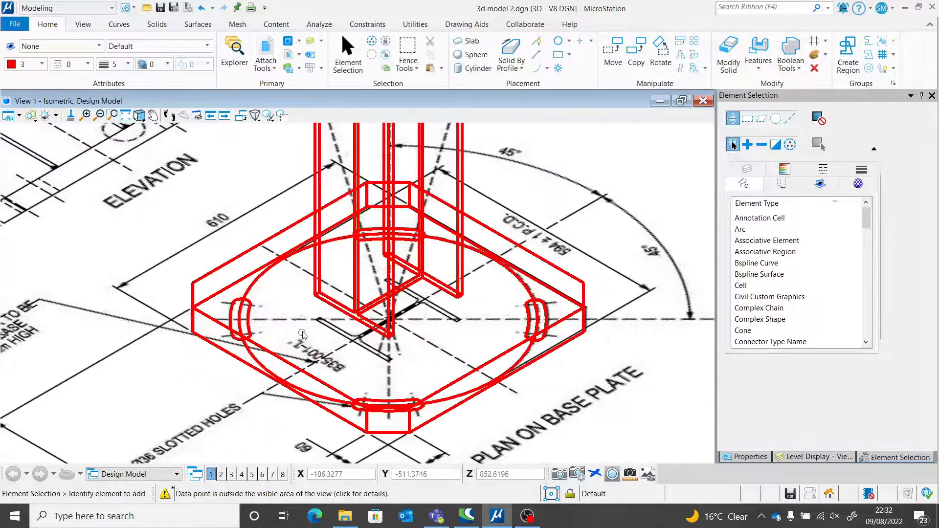
pyautogui.scroll(-4, 306, 342)
pyautogui.scroll(4, 308, 346)
pyautogui.scroll(4, 308, 346)
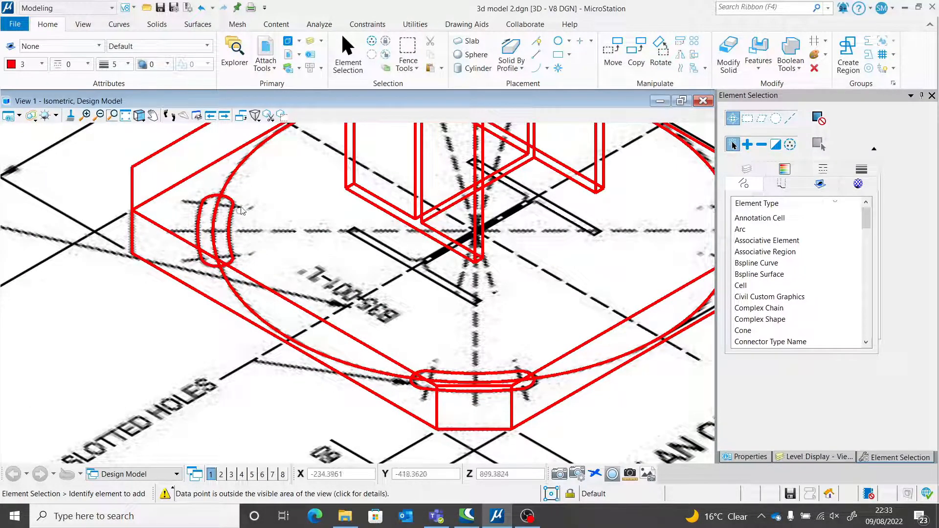
# In the Top view, delete the construction circle running through the four slots of the base plate.
pyautogui.click(140, 116)
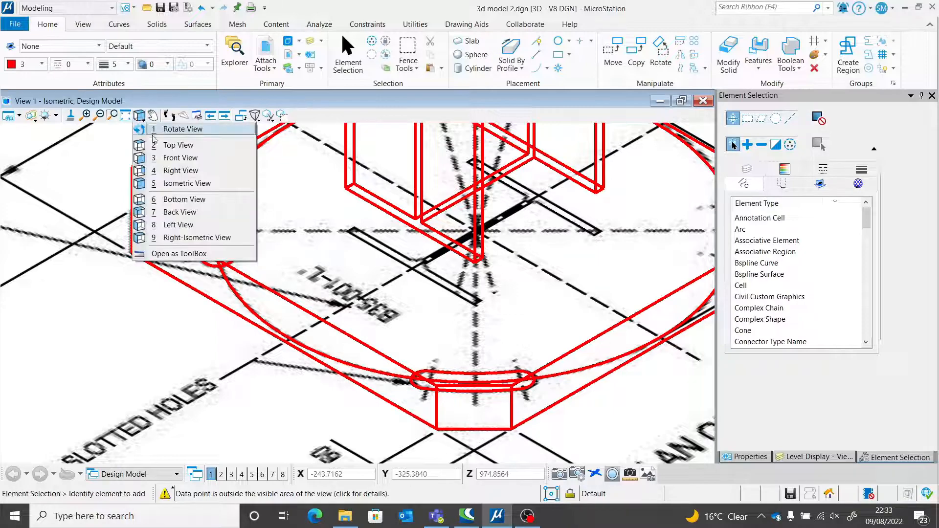
pyautogui.click(165, 146)
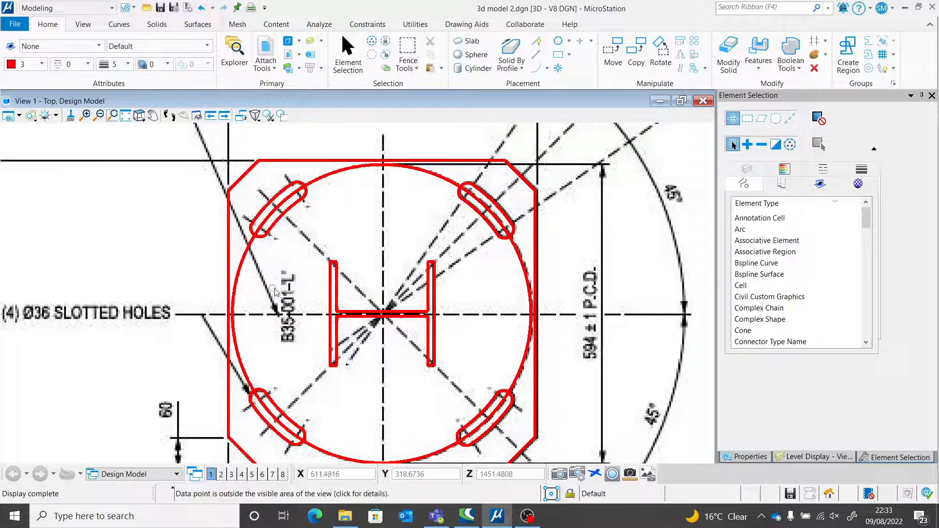
pyautogui.scroll(-5, 278, 292)
pyautogui.scroll(3, 271, 274)
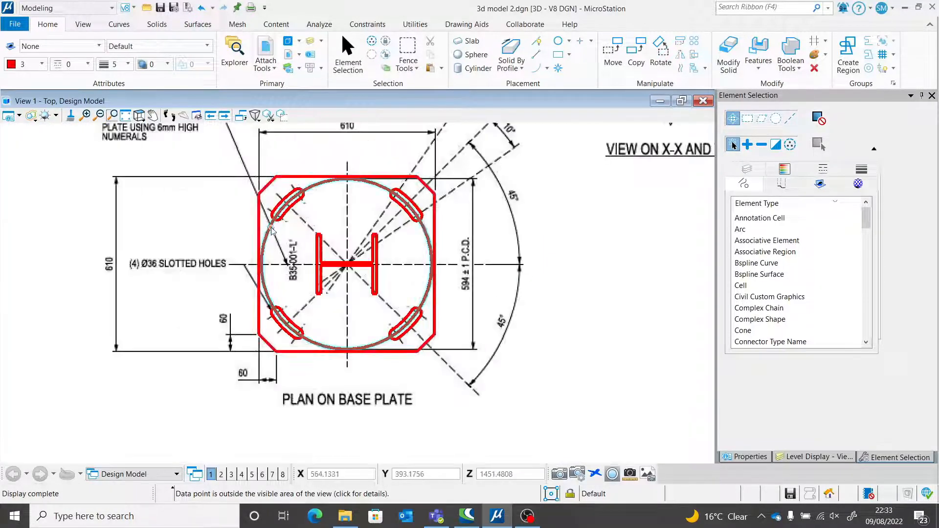
pyautogui.scroll(-2, 267, 264)
pyautogui.scroll(3, 304, 252)
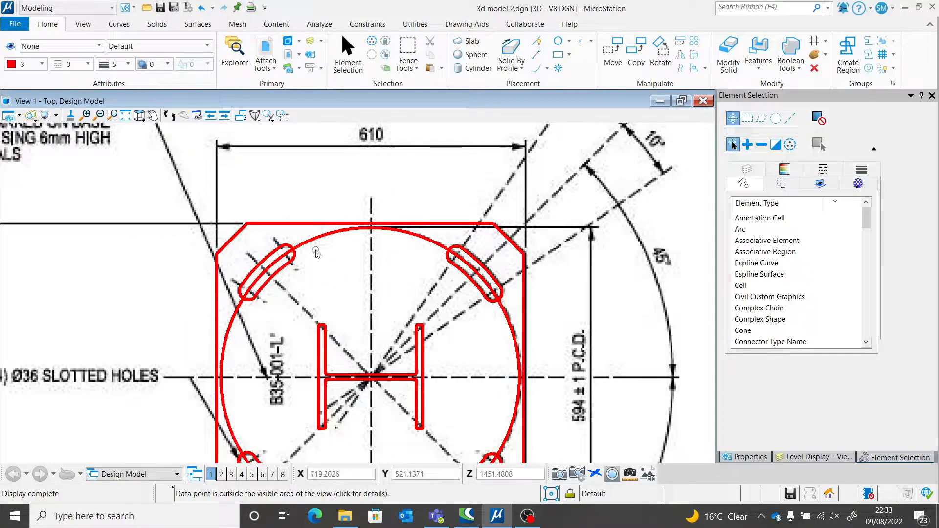
pyautogui.click(313, 246)
pyautogui.click(307, 283)
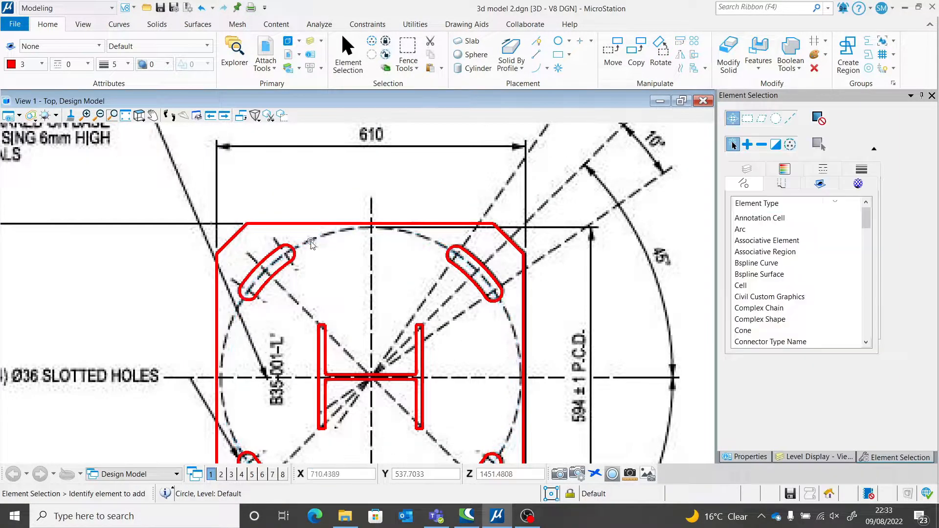
# Move the raster drawing sideways until it is clear of the traced base plate and I-section.
pyautogui.scroll(-3, 295, 268)
pyautogui.scroll(5, 293, 318)
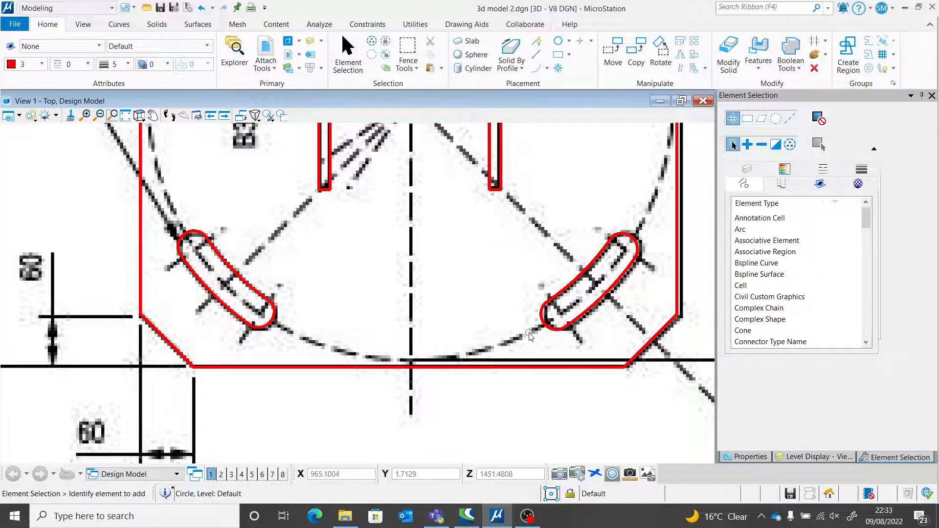
pyautogui.scroll(-3, 530, 336)
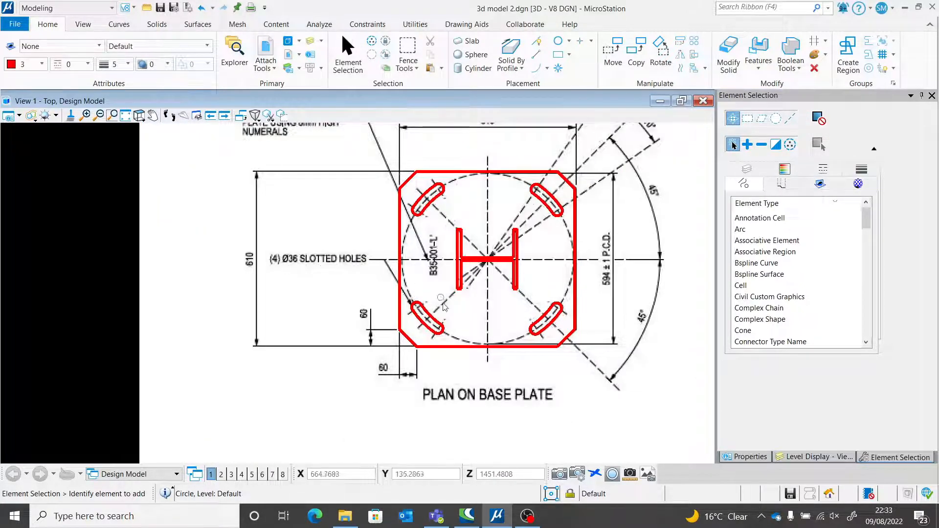
pyautogui.scroll(-5, 211, 203)
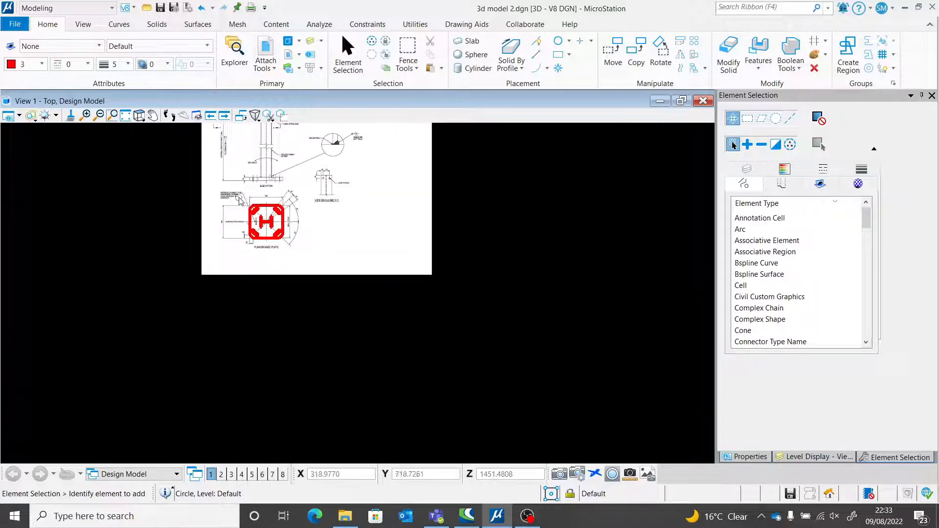
pyautogui.scroll(7, 235, 193)
pyautogui.scroll(-7, 247, 277)
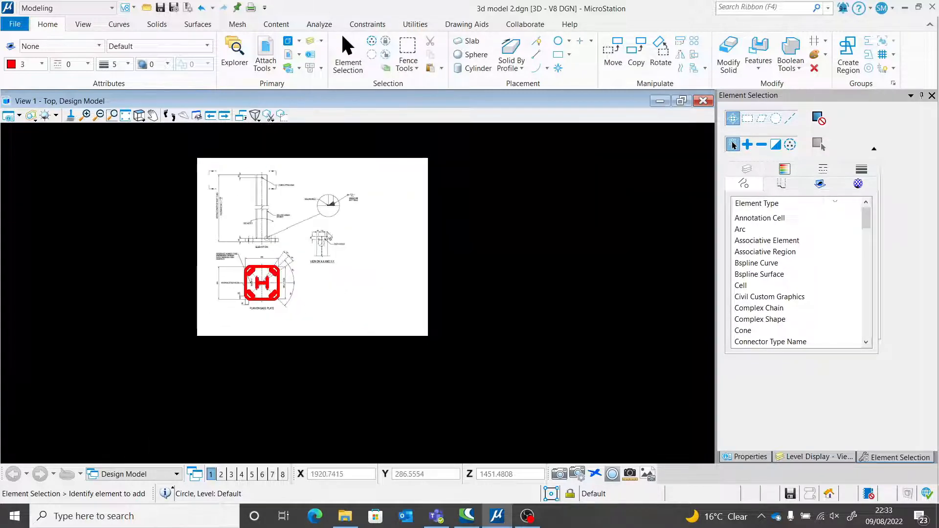
pyautogui.moveTo(346, 337); pyautogui.dragTo(581, 338)
pyautogui.scroll(3, 226, 303)
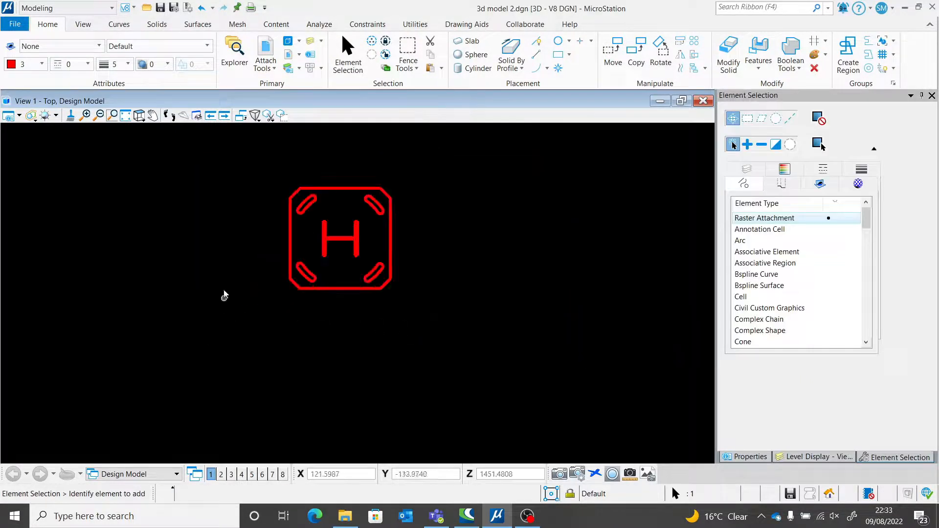
# Examine the plate and column solids from the Isometric view in the Illustration display style, and restore the Wireframe style.
pyautogui.click(142, 119)
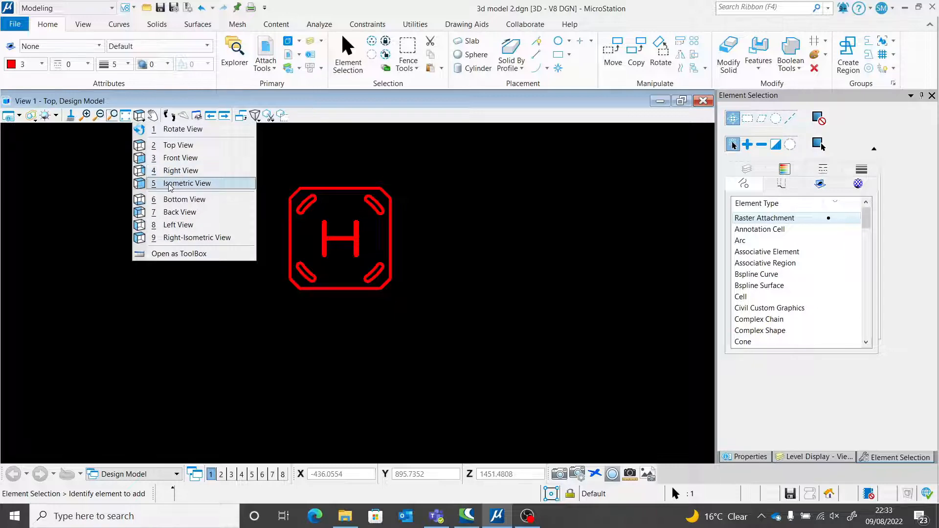
pyautogui.click(174, 183)
pyautogui.scroll(5, 321, 397)
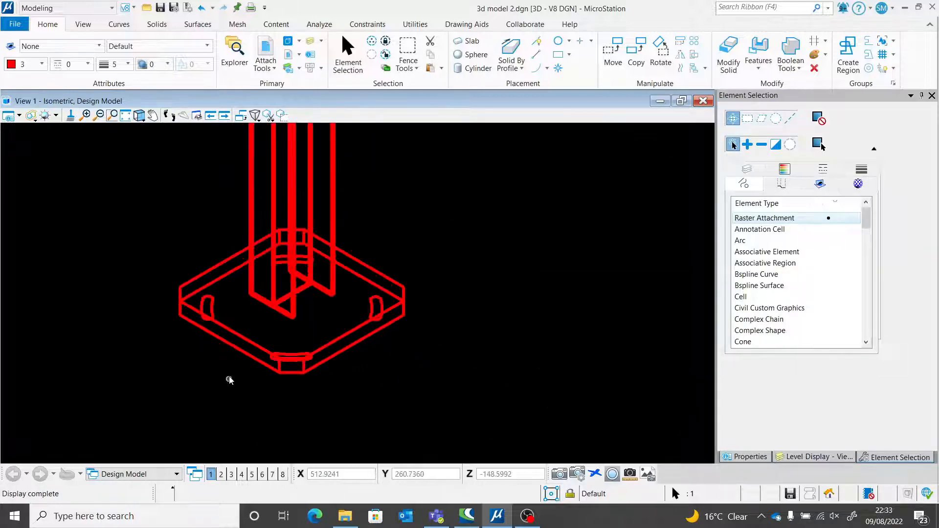
pyautogui.click(30, 116)
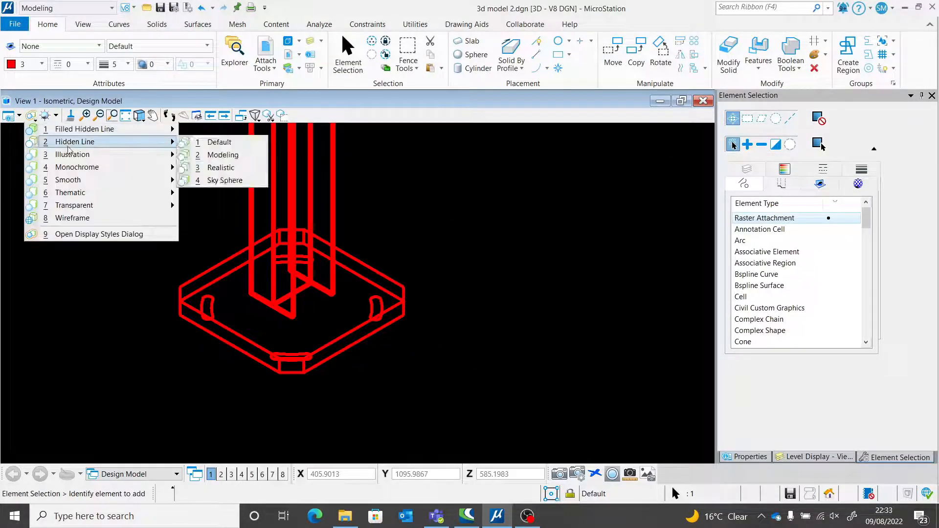
pyautogui.moveTo(72, 155)
pyautogui.click(198, 156)
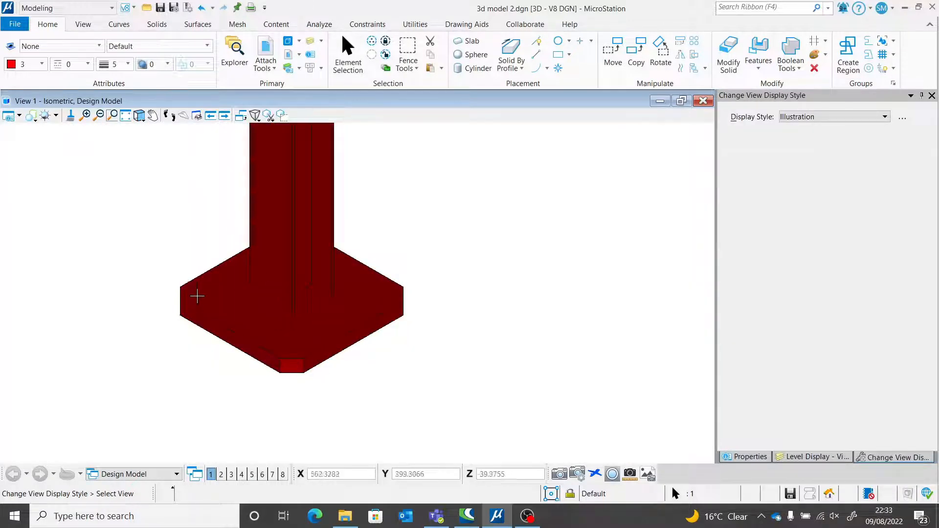
pyautogui.click(31, 116)
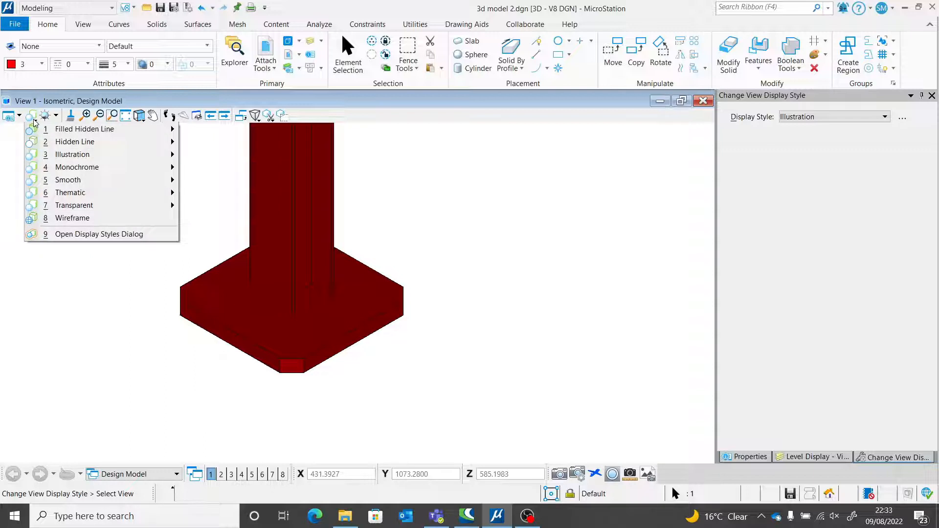
pyautogui.click(84, 219)
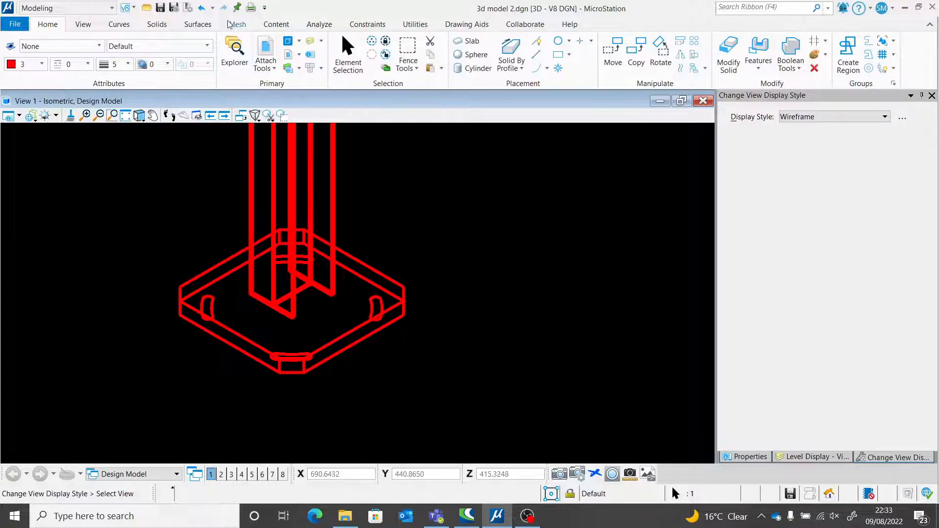
pyautogui.click(168, 27)
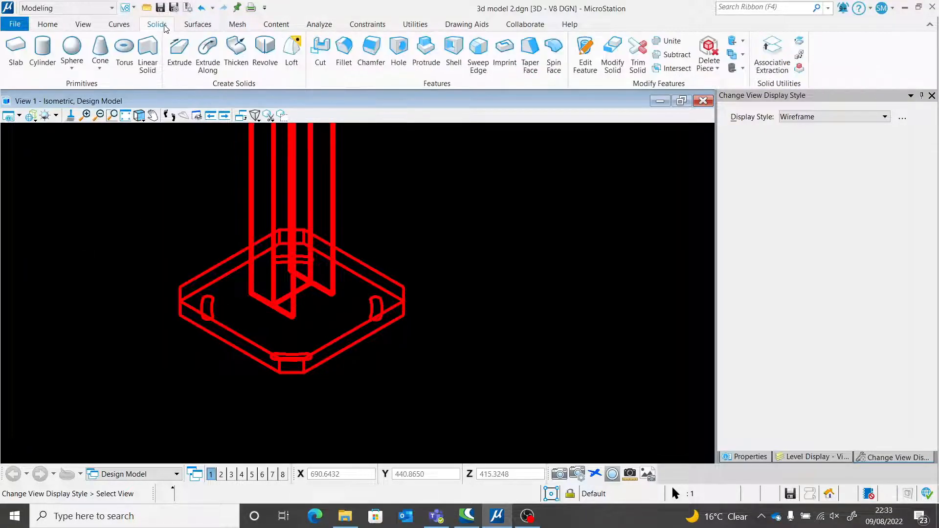
pyautogui.click(320, 54)
pyautogui.scroll(5, 374, 289)
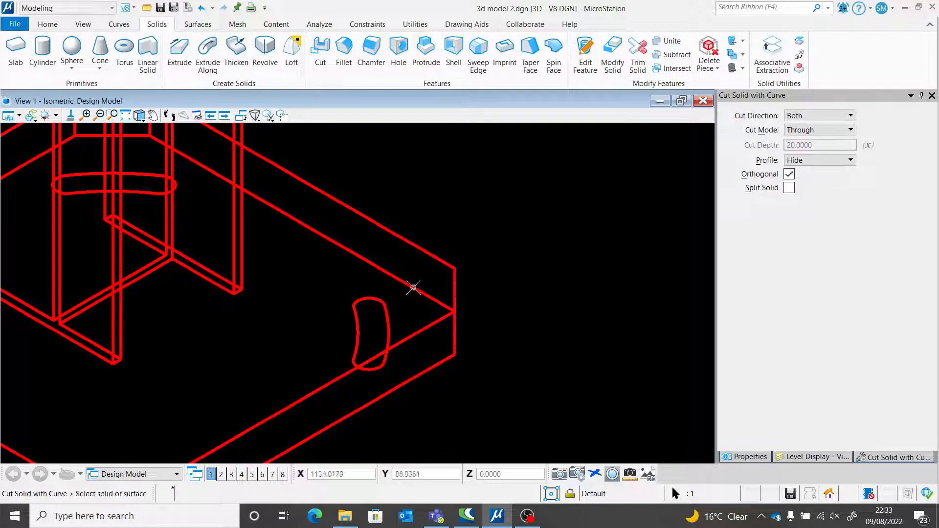
pyautogui.click(406, 255)
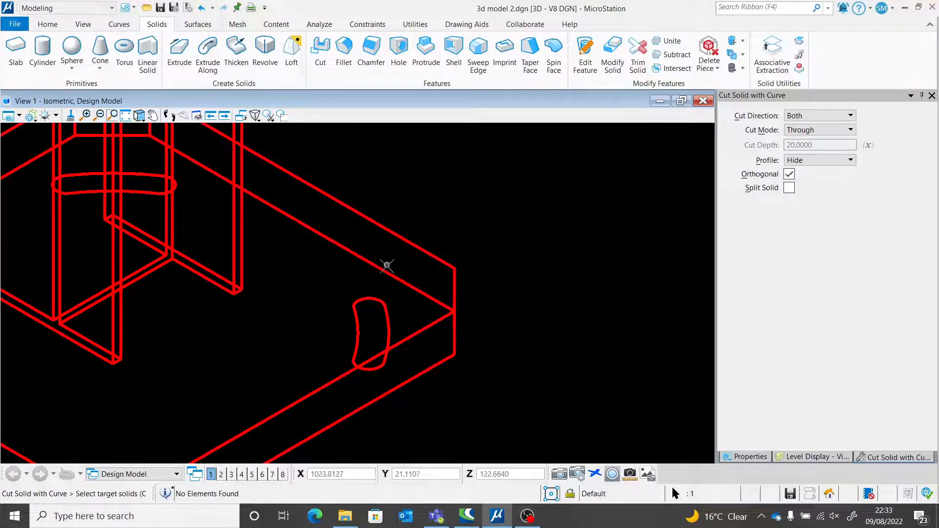
# In the Top view, cut the base plate solid with the lower-right slot profile, using direction Both and mode Through.
pyautogui.click(140, 117)
pyautogui.click(172, 145)
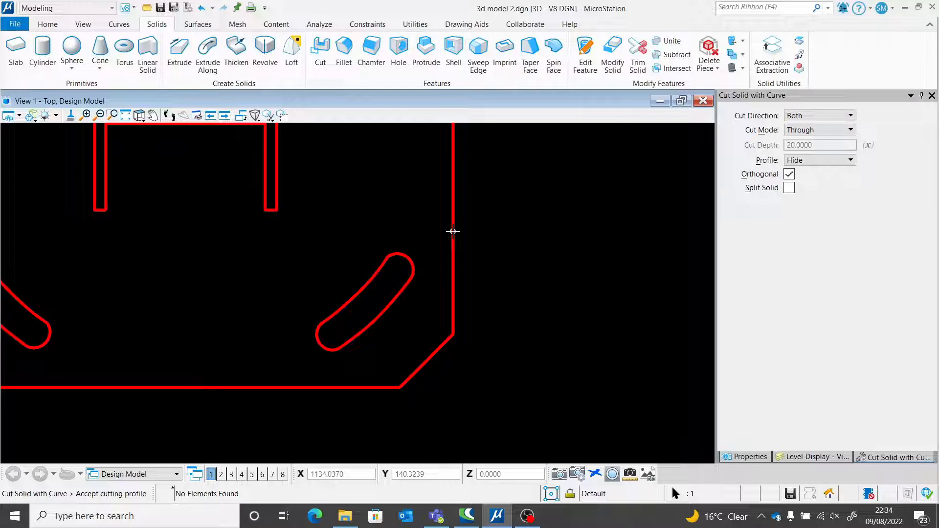
pyautogui.click(47, 25)
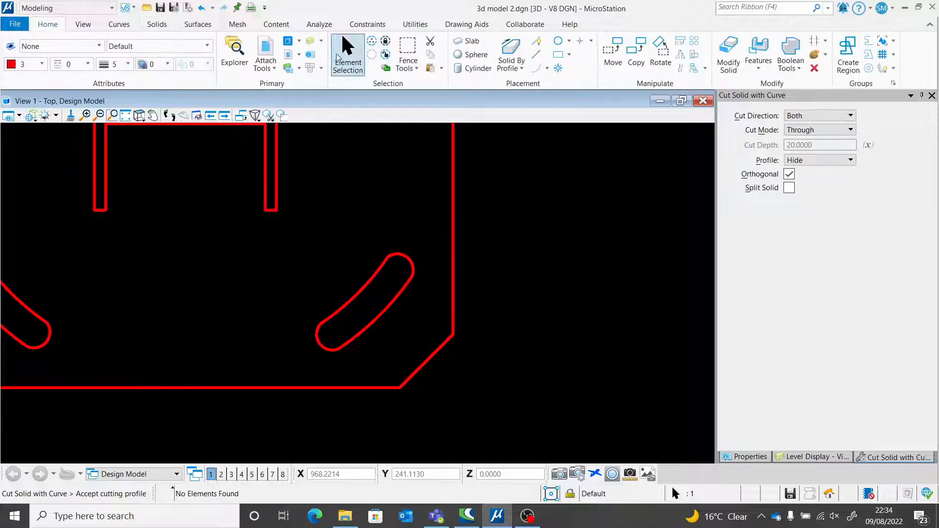
pyautogui.click(338, 57)
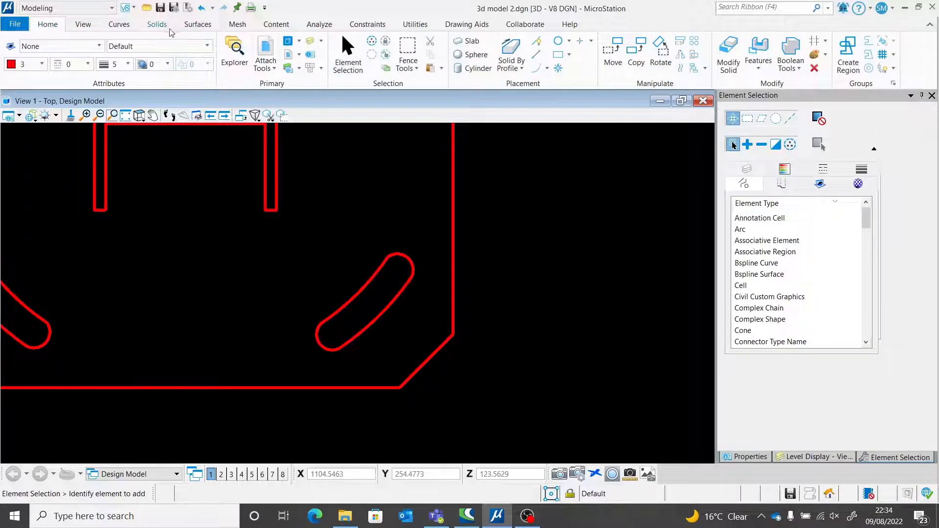
pyautogui.click(157, 25)
pyautogui.click(320, 53)
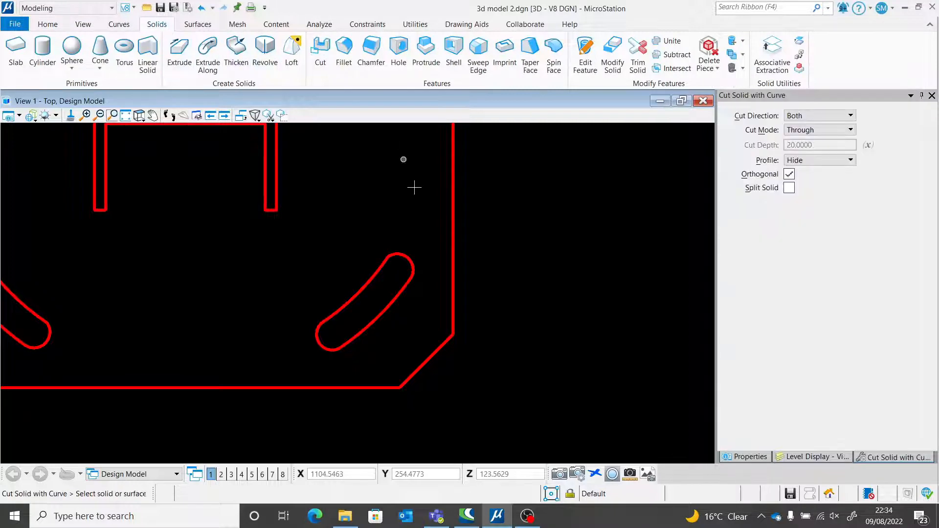
pyautogui.click(452, 215)
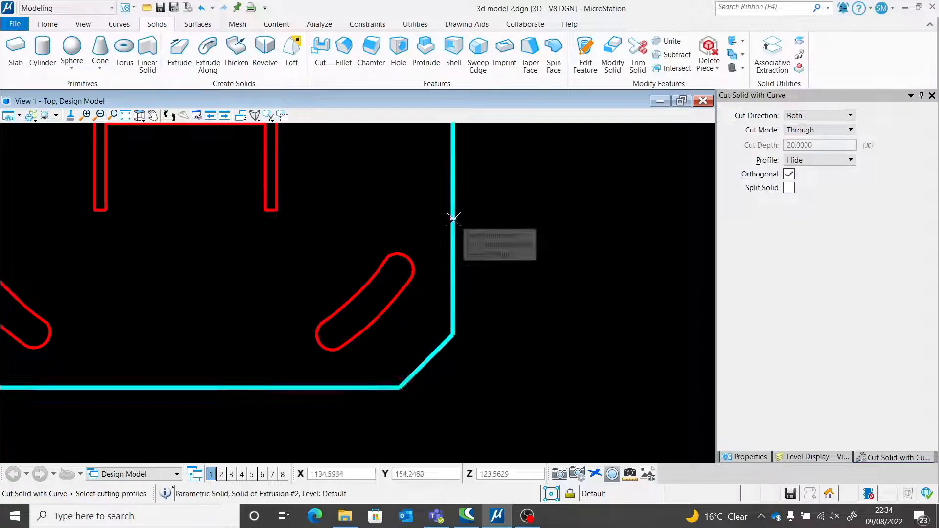
pyautogui.click(404, 259)
pyautogui.click(392, 225)
# Cut the upper-right slot profile through the base plate solid.
pyautogui.scroll(-5, 410, 323)
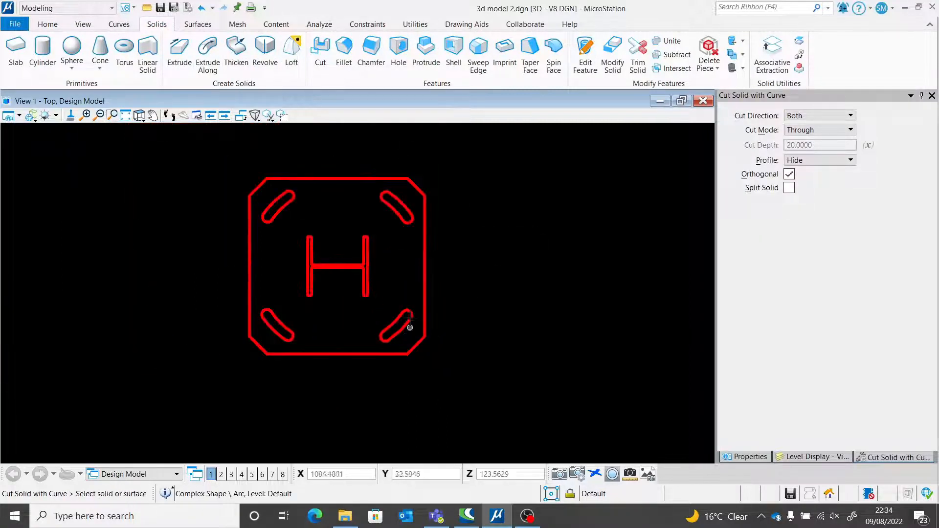
pyautogui.scroll(3, 418, 216)
pyautogui.click(430, 222)
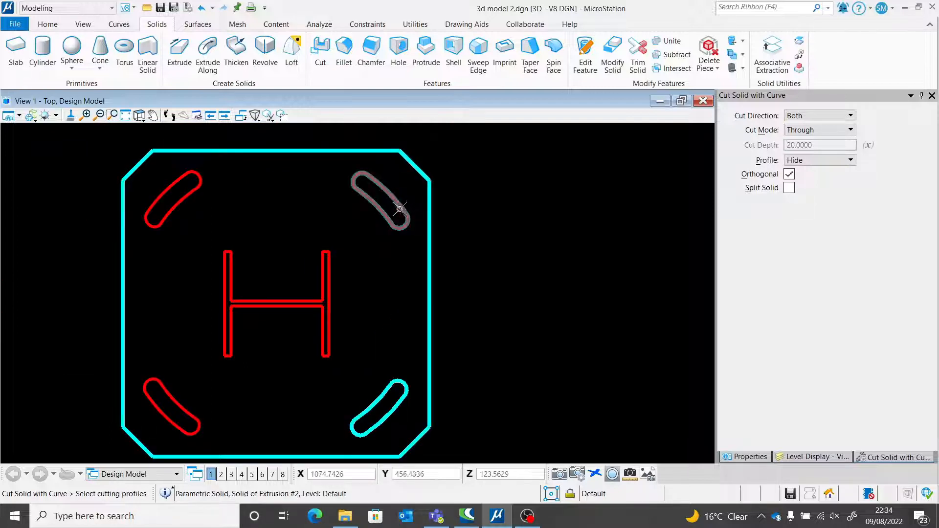
pyautogui.click(402, 198)
pyautogui.click(403, 195)
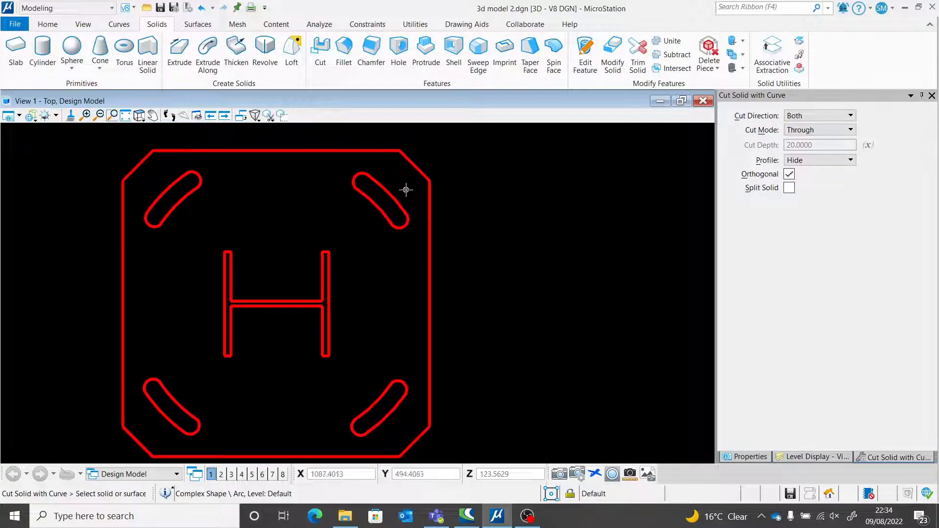
# Cut the upper-left and lower-left slot profiles through the base plate solid.
pyautogui.click(194, 153)
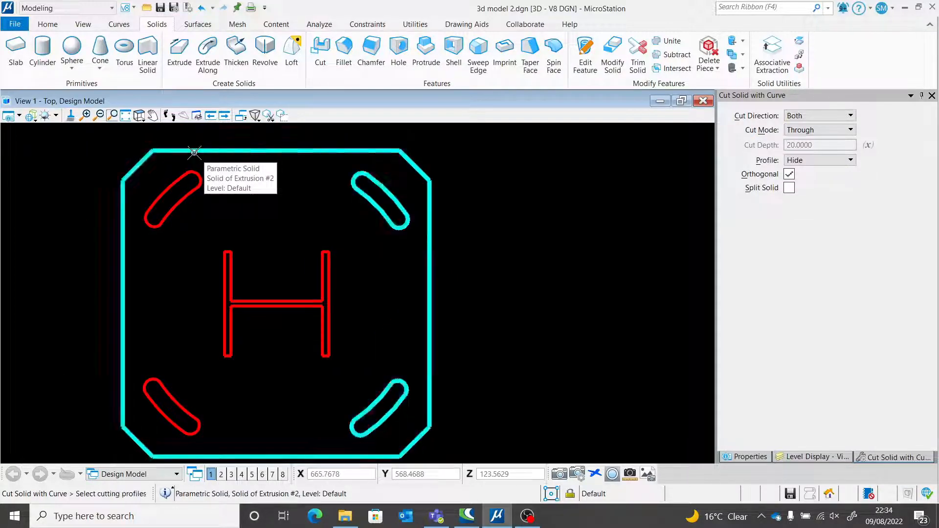
pyautogui.click(184, 204)
pyautogui.click(218, 211)
pyautogui.click(128, 342)
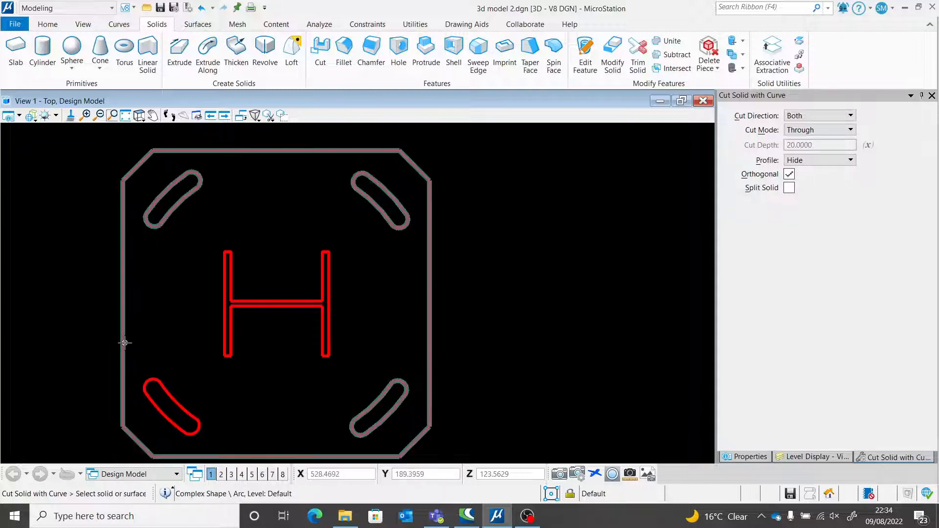
pyautogui.click(183, 398)
pyautogui.click(180, 354)
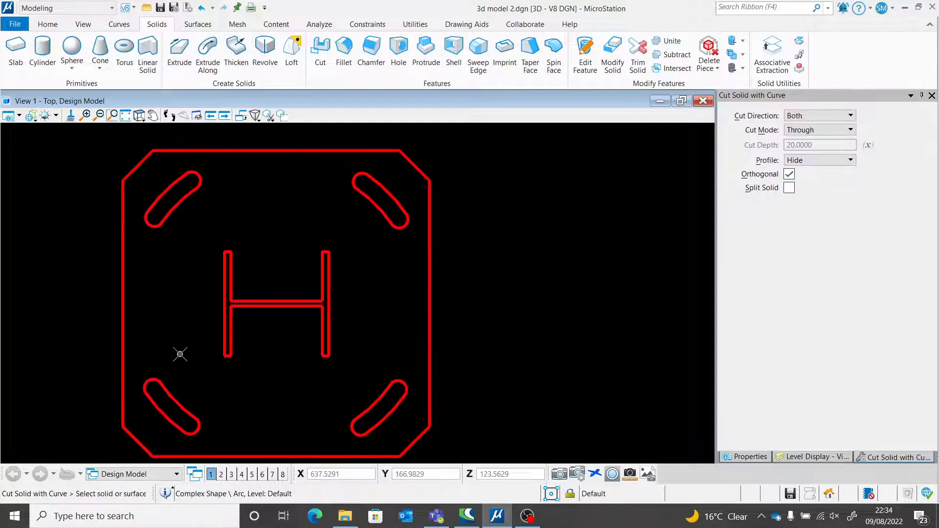
# Switch to the Isometric view and examine the four slots cut through the base plate.
pyautogui.click(139, 116)
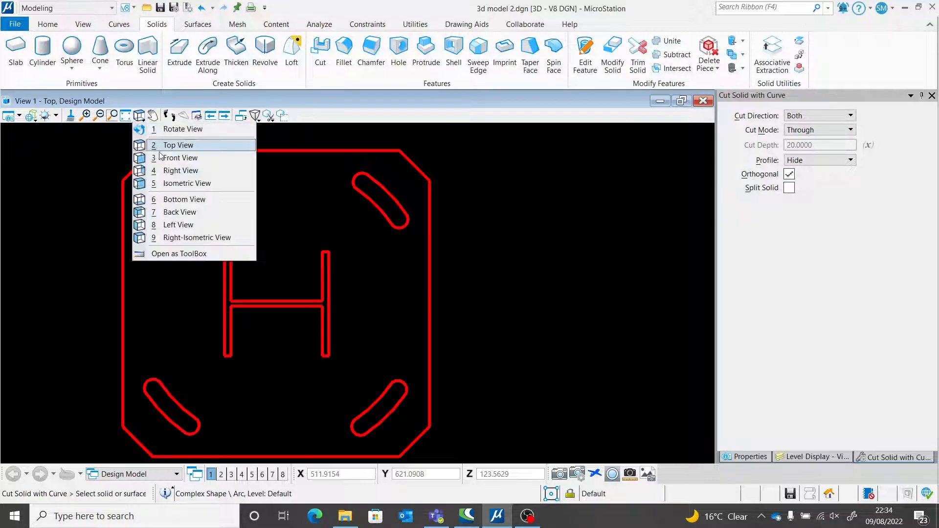
pyautogui.click(170, 184)
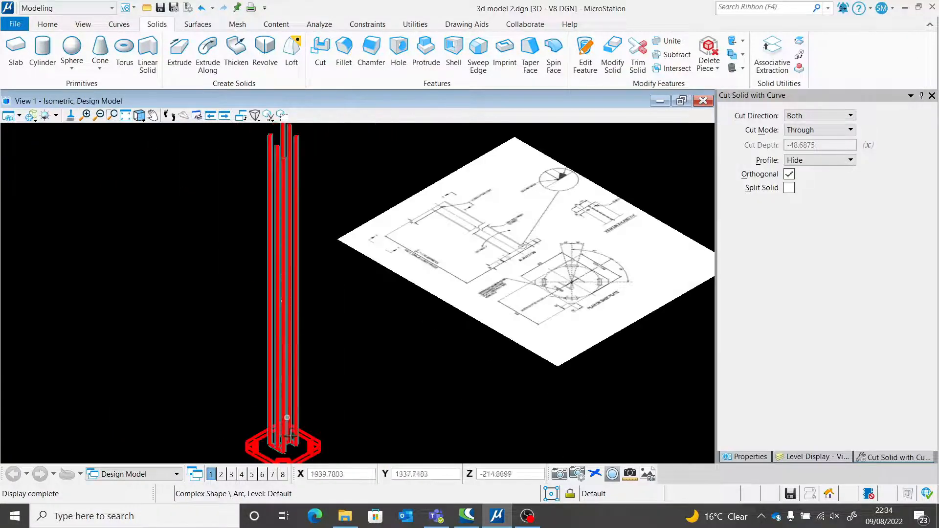
pyautogui.scroll(-5, 247, 338)
pyautogui.scroll(10, 257, 370)
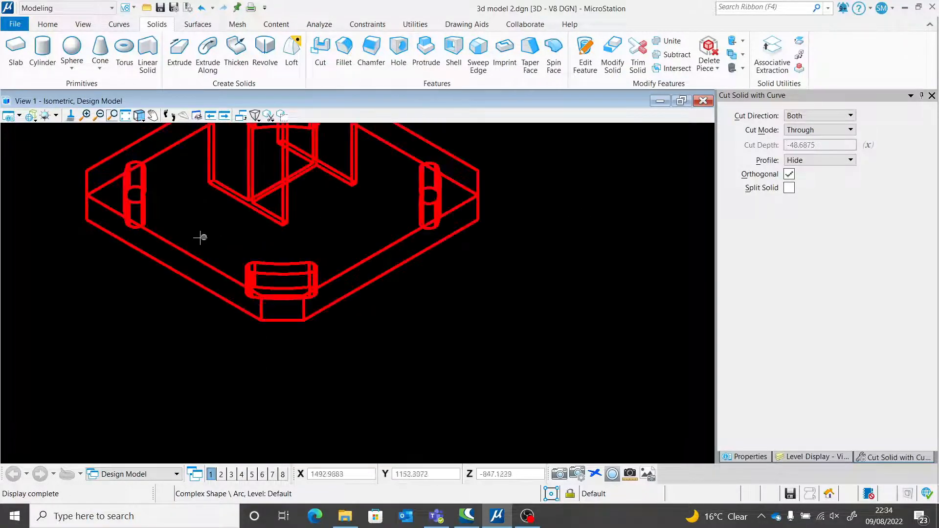
pyautogui.scroll(3, 420, 205)
pyautogui.scroll(-6, 442, 214)
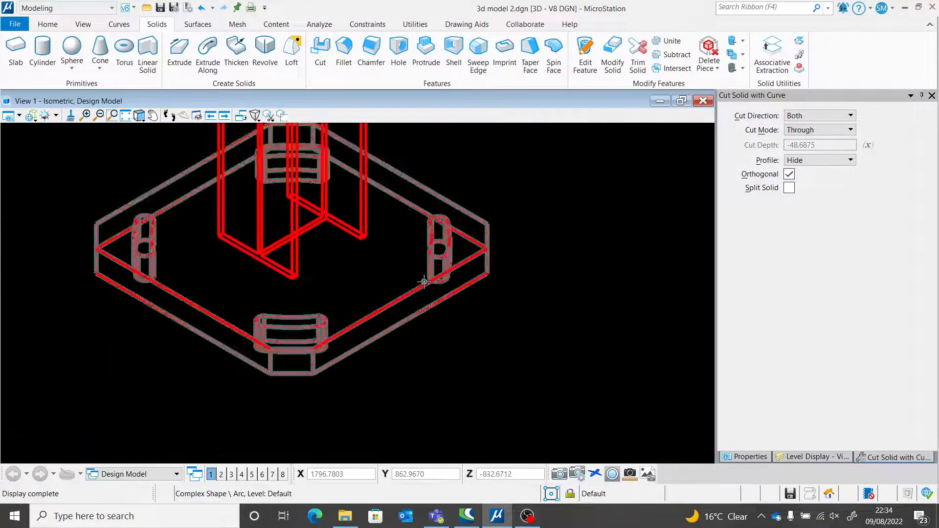
# Select the base plate, its slots and the I-section together and set their colour to 0.
pyautogui.click(48, 25)
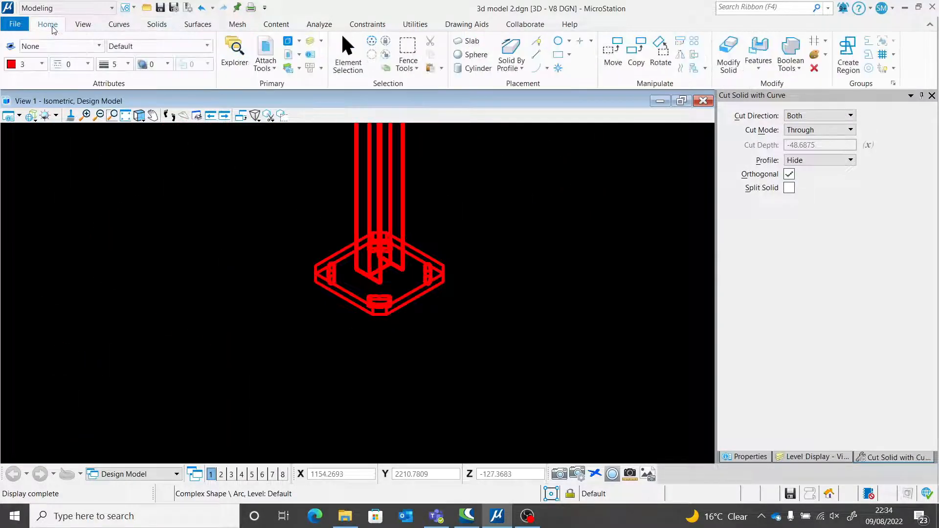
pyautogui.click(347, 51)
pyautogui.scroll(-3, 421, 331)
pyautogui.moveTo(456, 357); pyautogui.dragTo(367, 283)
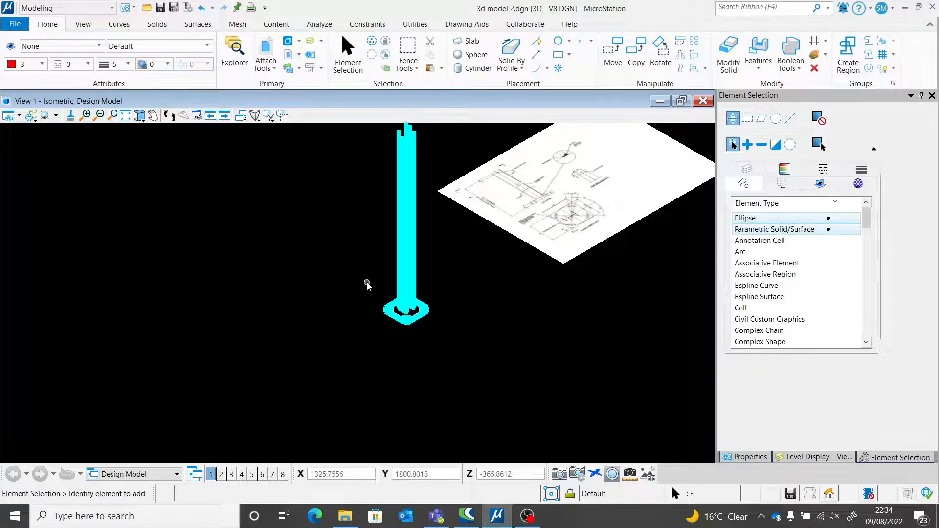
pyautogui.click(41, 64)
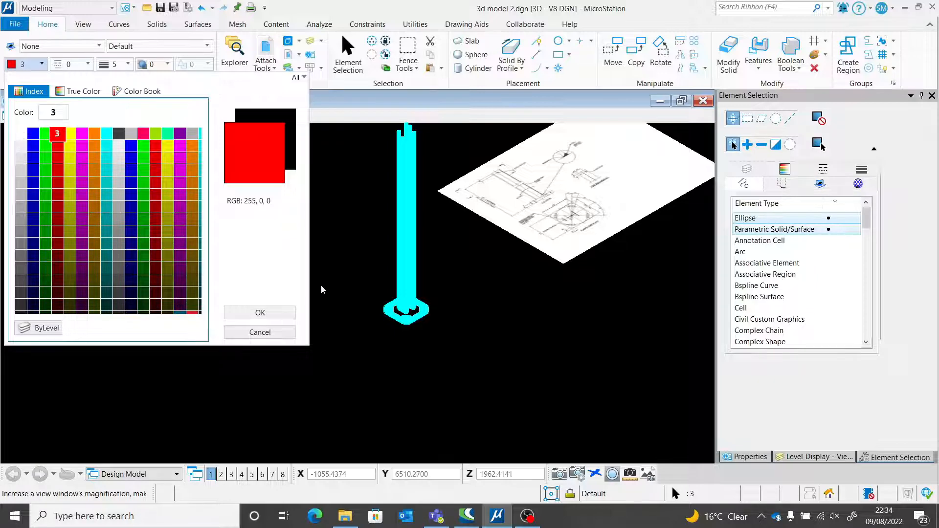
pyautogui.click(345, 246)
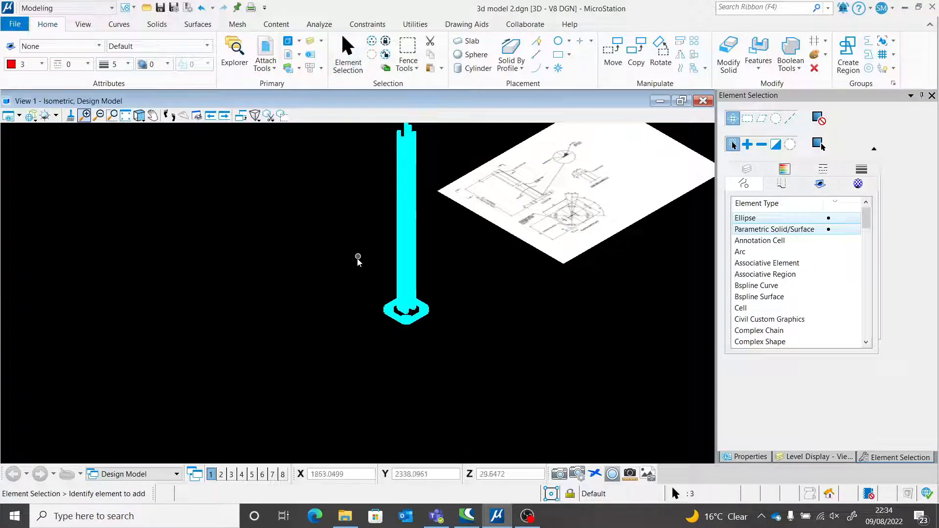
pyautogui.click(356, 258)
pyautogui.scroll(4, 422, 293)
pyautogui.moveTo(470, 407); pyautogui.dragTo(270, 257)
pyautogui.click(41, 64)
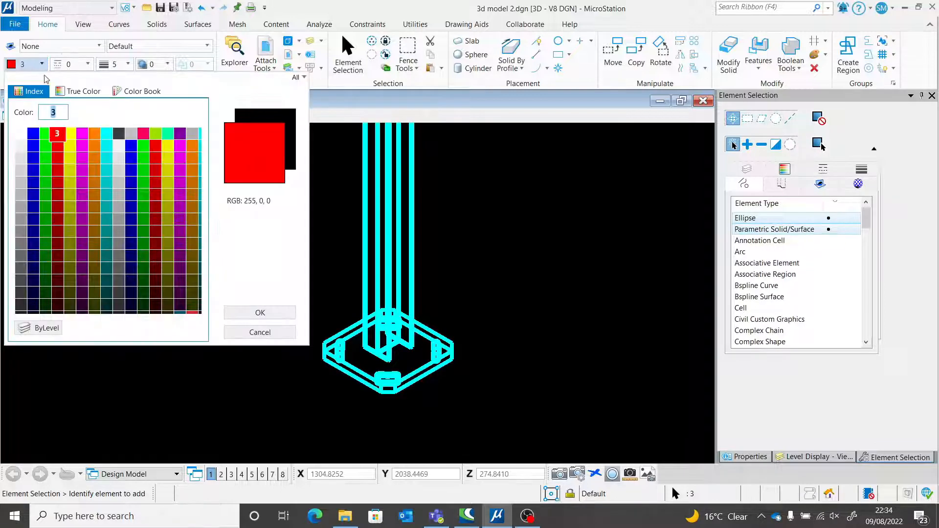
pyautogui.click(32, 134)
pyautogui.click(128, 286)
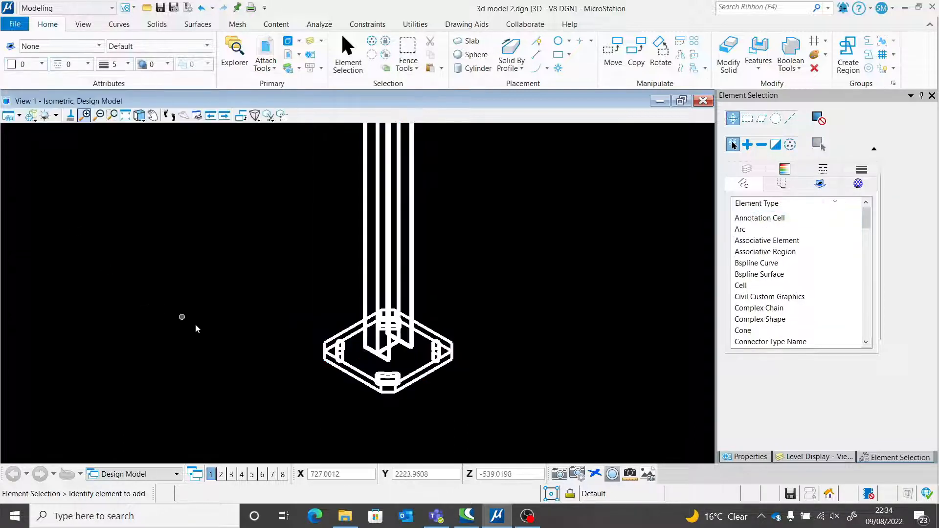
# Show the model in the Illustration display style and examine the slotted base plate closely.
pyautogui.click(31, 116)
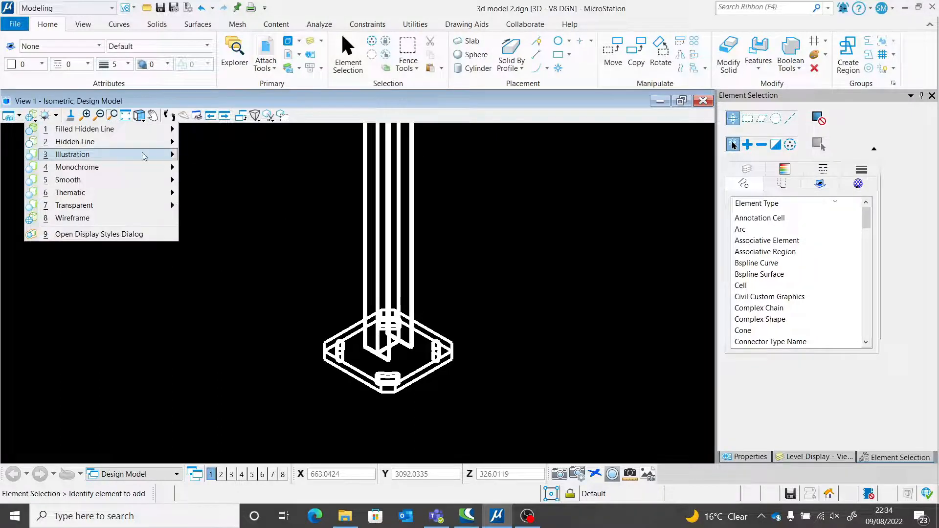
pyautogui.moveTo(144, 155)
pyautogui.click(204, 159)
pyautogui.scroll(3, 421, 385)
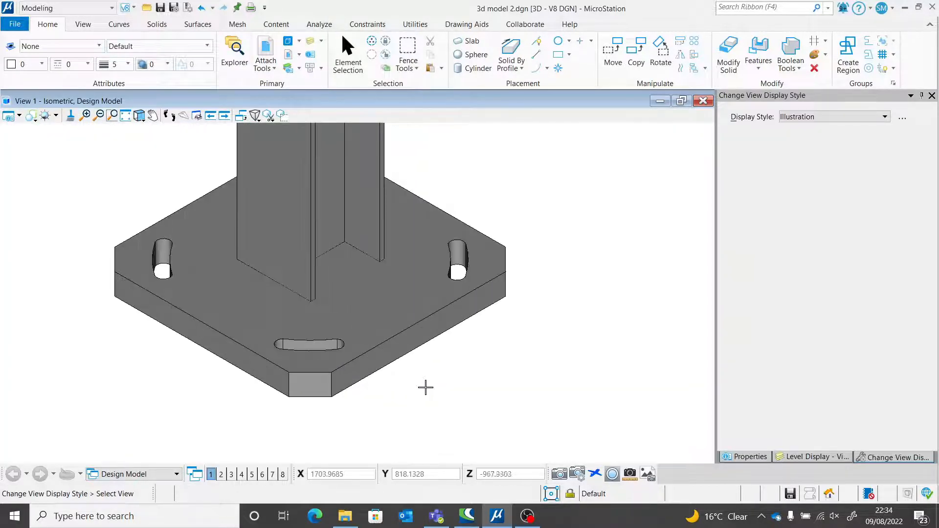
pyautogui.scroll(-3, 384, 373)
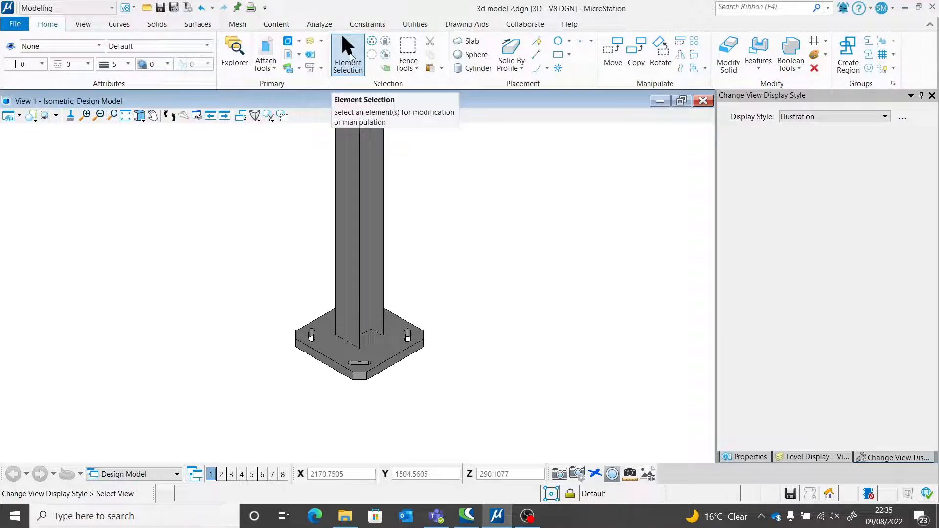
# Select the base plate and I-section and attach the Steel carbon material from the Metals palette.
pyautogui.click(349, 48)
pyautogui.moveTo(511, 420); pyautogui.dragTo(211, 253)
pyautogui.click(748, 457)
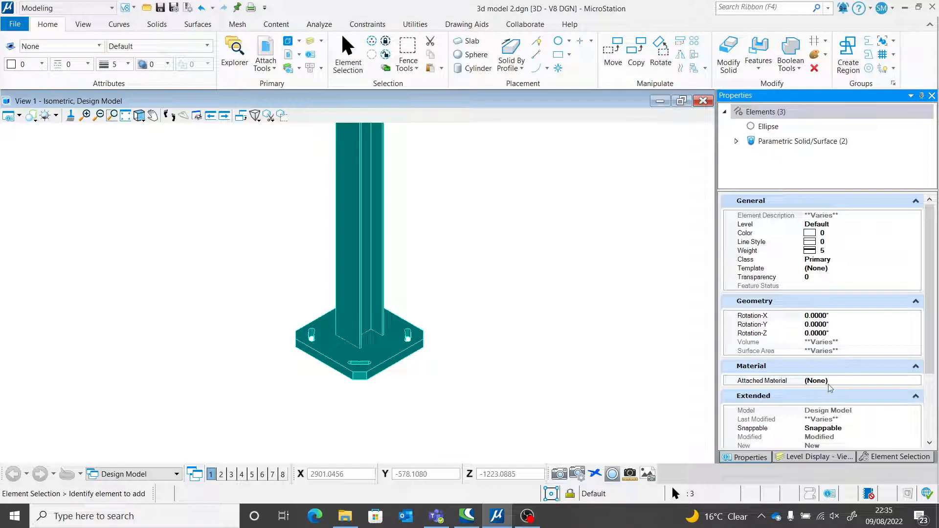
pyautogui.click(915, 382)
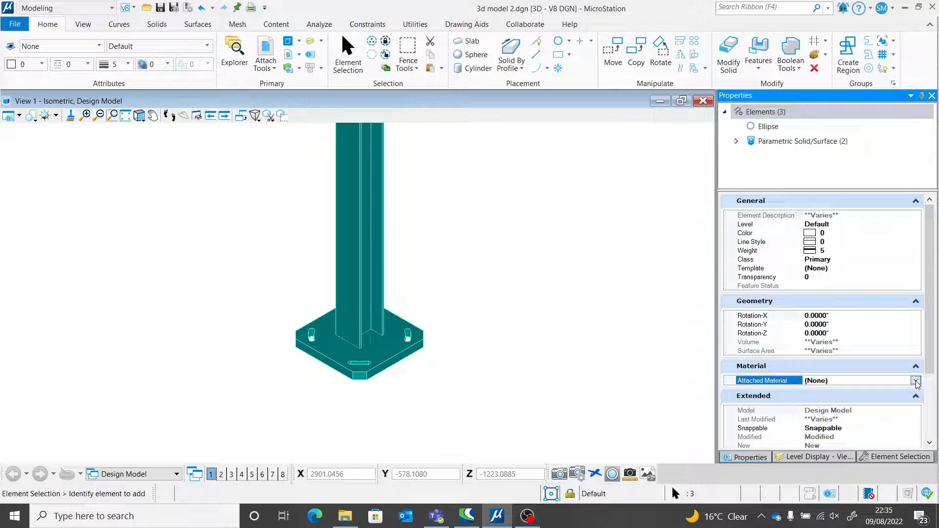
pyautogui.click(915, 381)
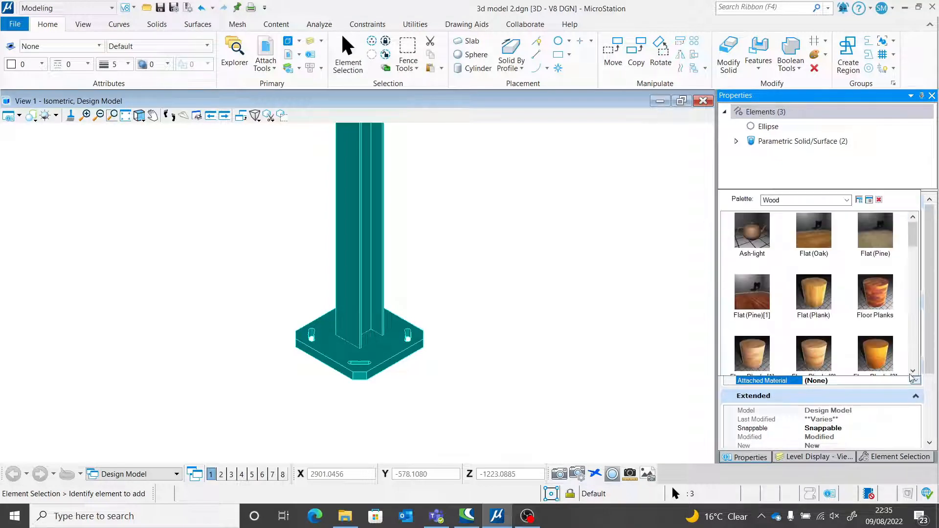
pyautogui.click(842, 202)
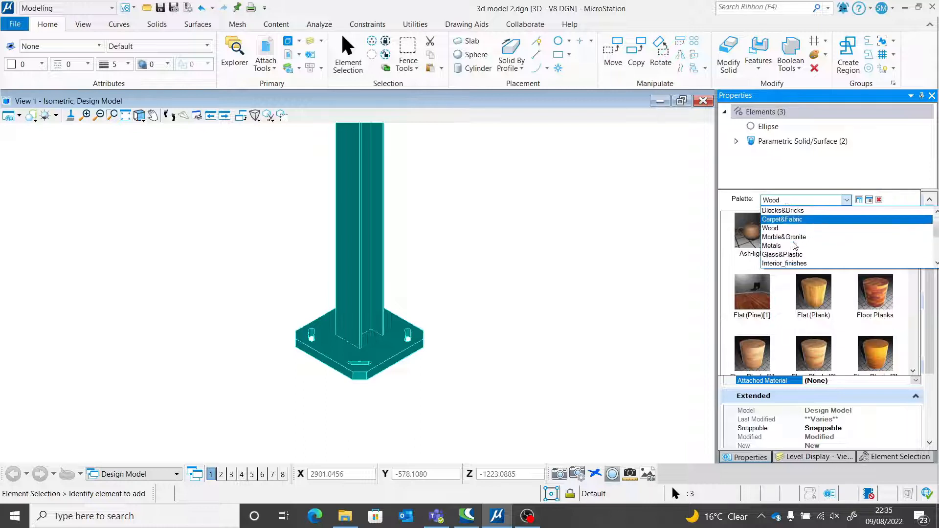
pyautogui.click(792, 246)
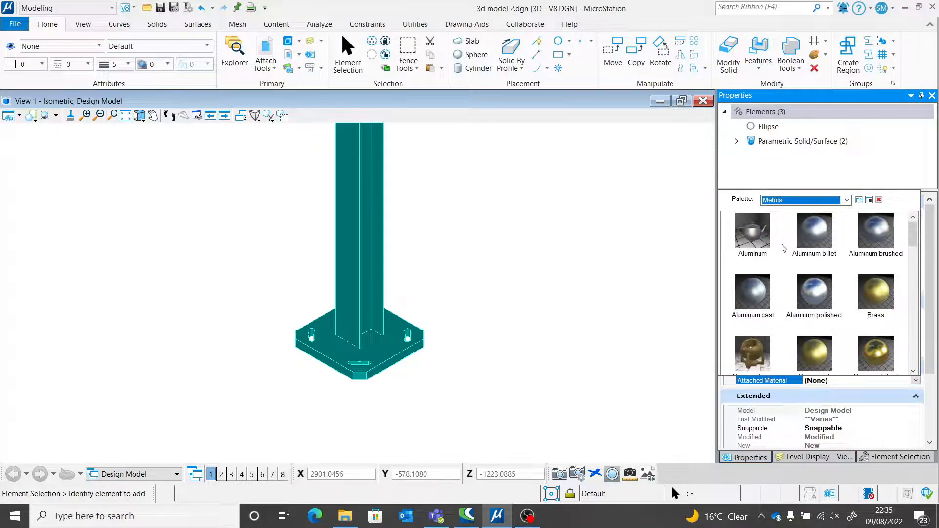
pyautogui.scroll(-10, 803, 303)
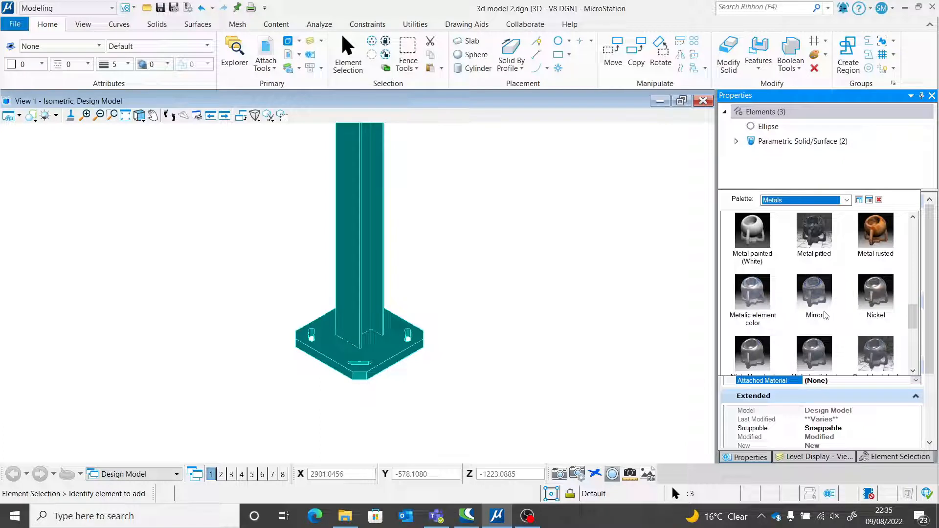
pyautogui.scroll(-5, 772, 312)
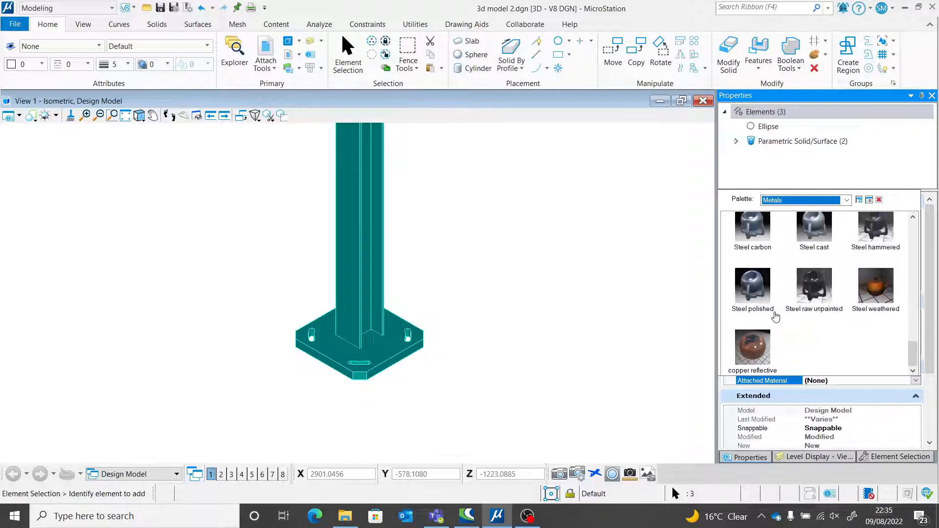
pyautogui.scroll(2, 775, 316)
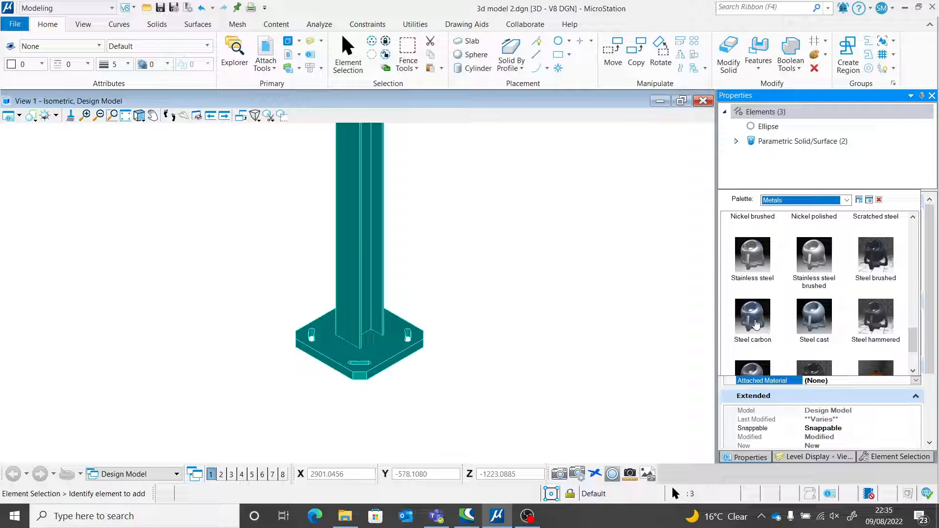
pyautogui.click(756, 323)
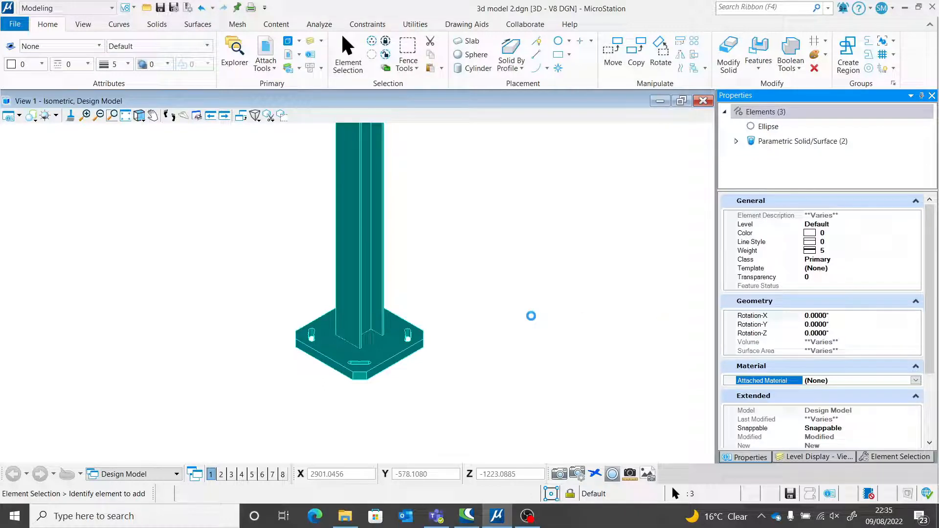
pyautogui.click(531, 316)
# Look over the full column beside the raster drawing and restore the Wireframe display style.
pyautogui.scroll(-5, 372, 327)
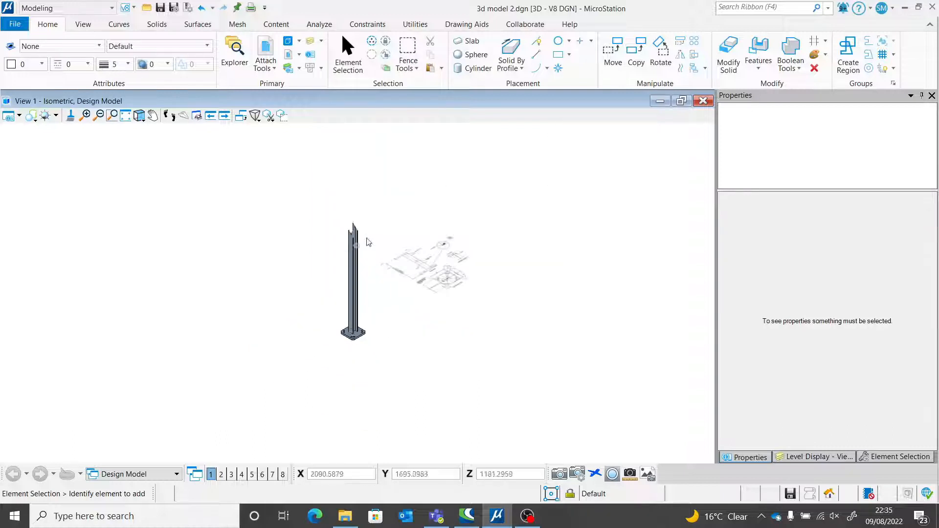
pyautogui.scroll(3, 367, 247)
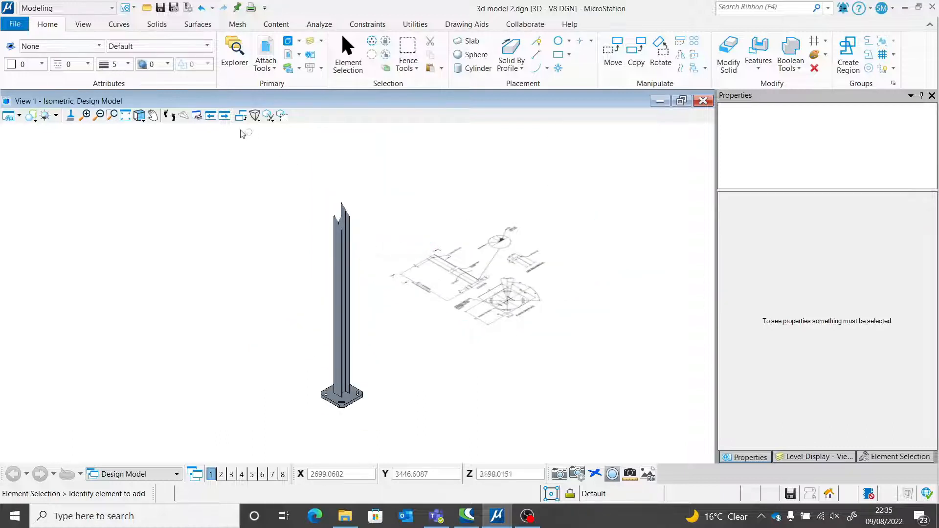
pyautogui.scroll(2, 335, 309)
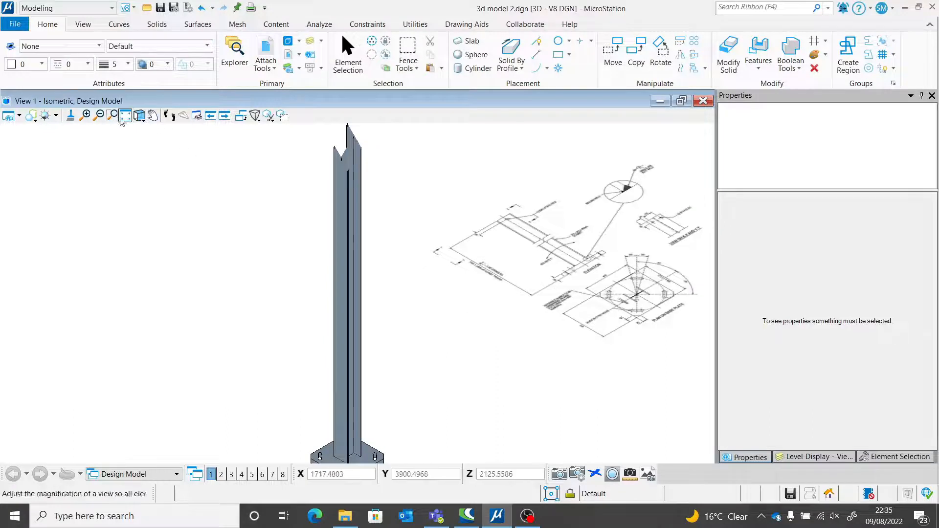
pyautogui.click(33, 118)
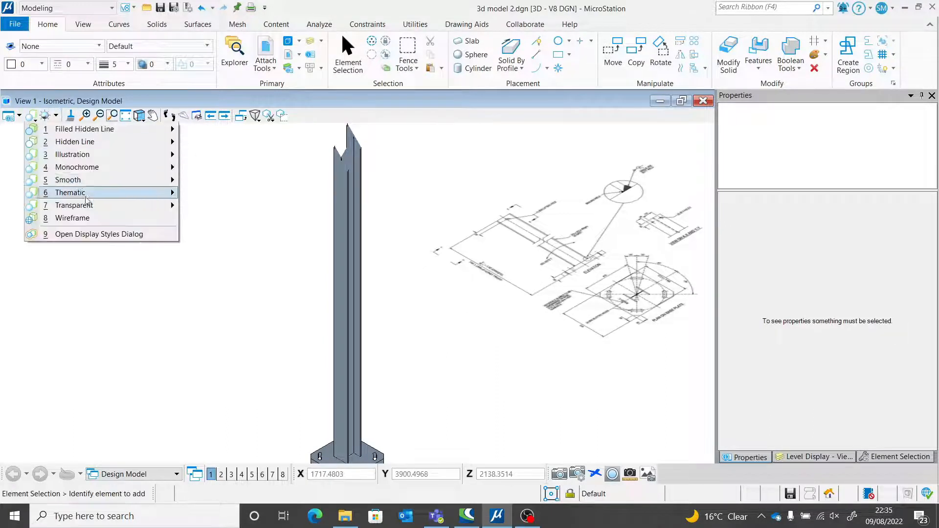
pyautogui.click(90, 217)
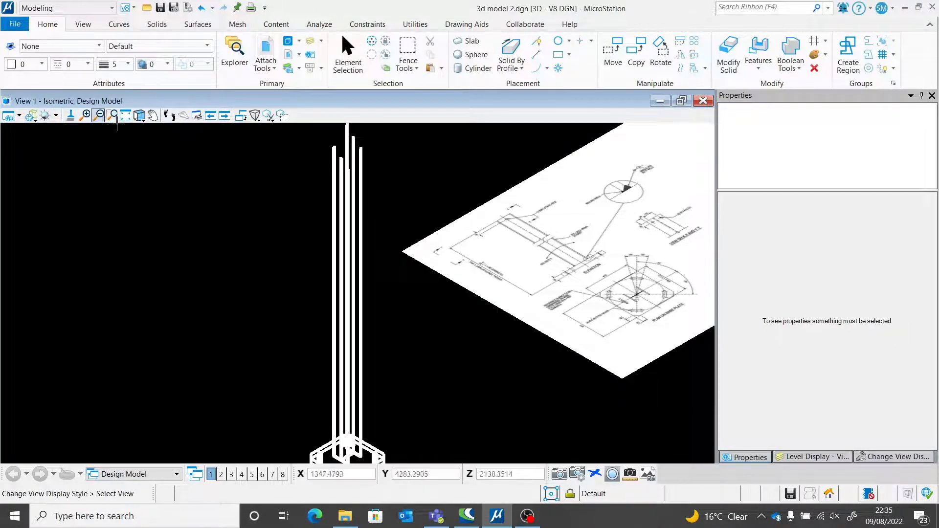
pyautogui.click(139, 116)
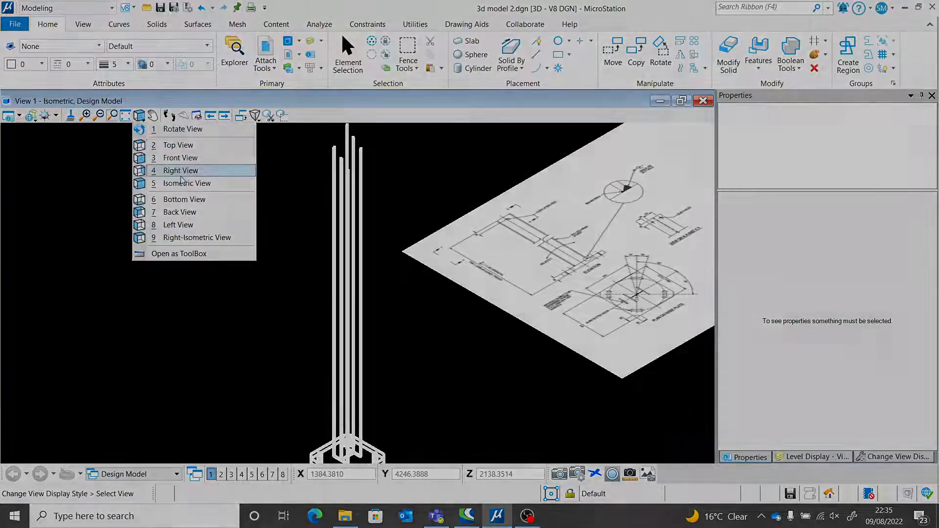